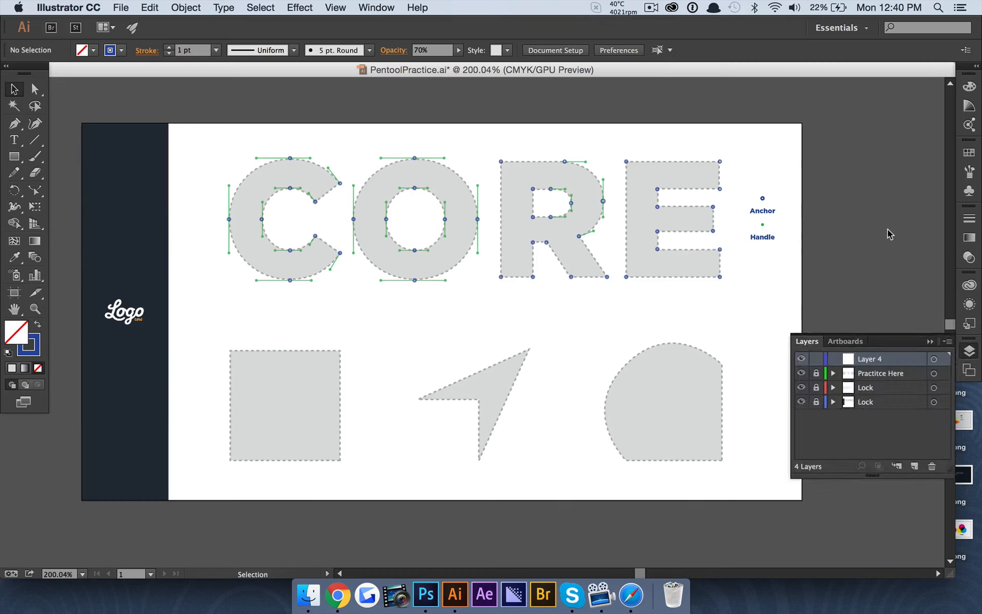
# Make the Layers panel taller and bring up the pen tools flyout
pyautogui.moveTo(879, 475); pyautogui.dragTo(882, 561)
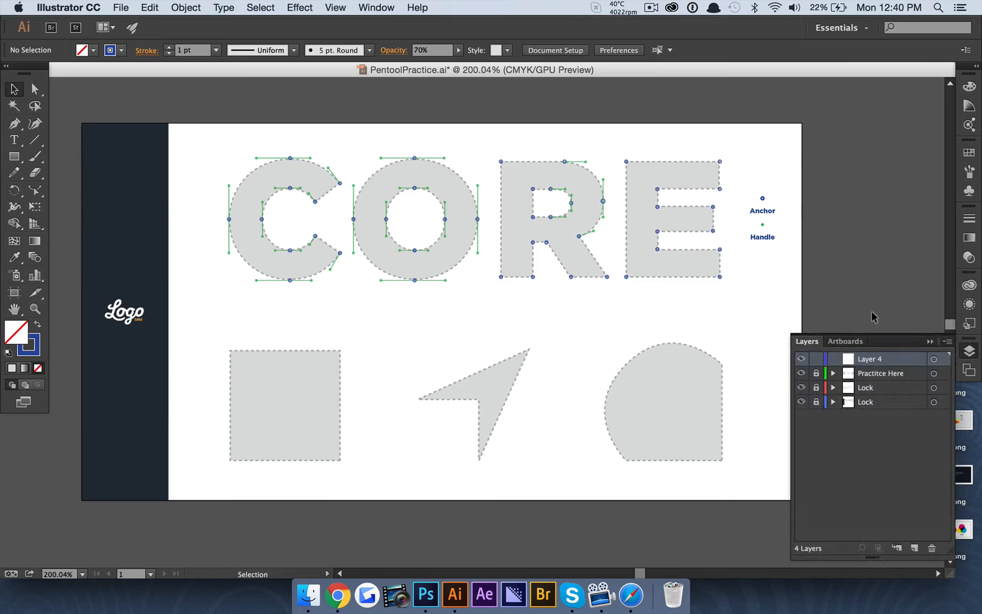
pyautogui.hscroll(3, 563, 307)
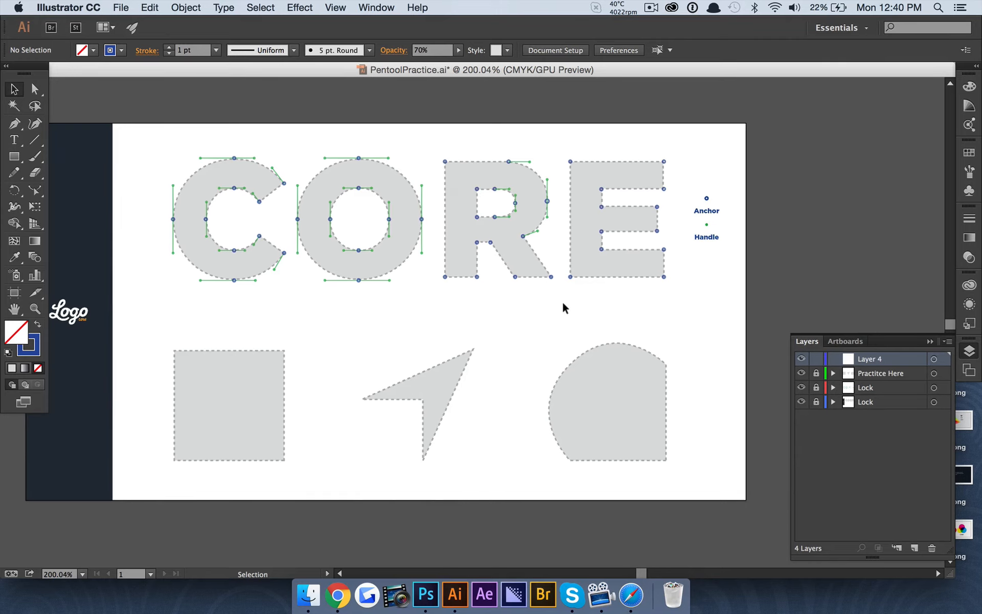
pyautogui.hscroll(-2, 562, 307)
pyautogui.scroll(-1, 562, 303)
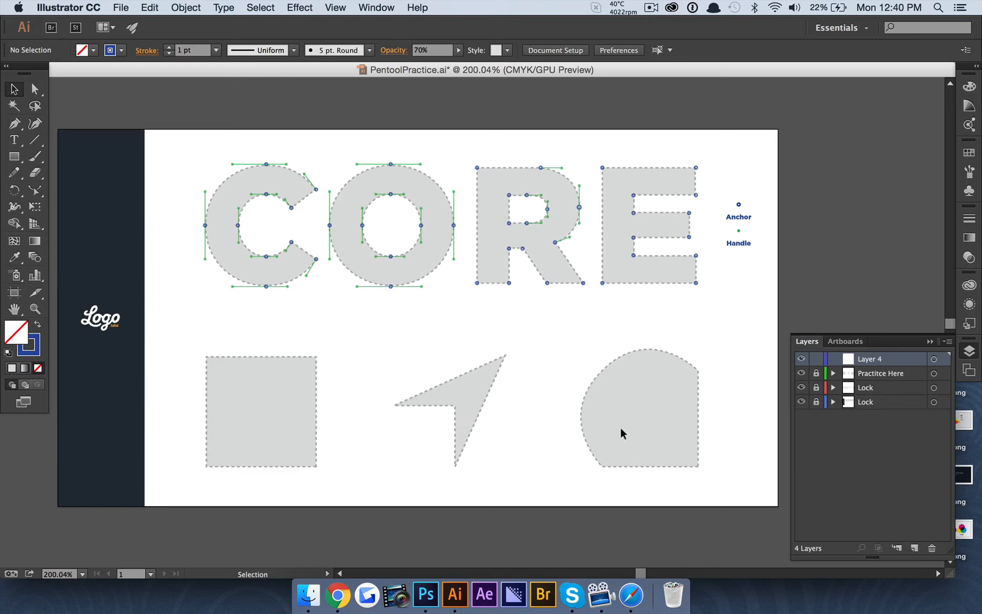
pyautogui.click(15, 123)
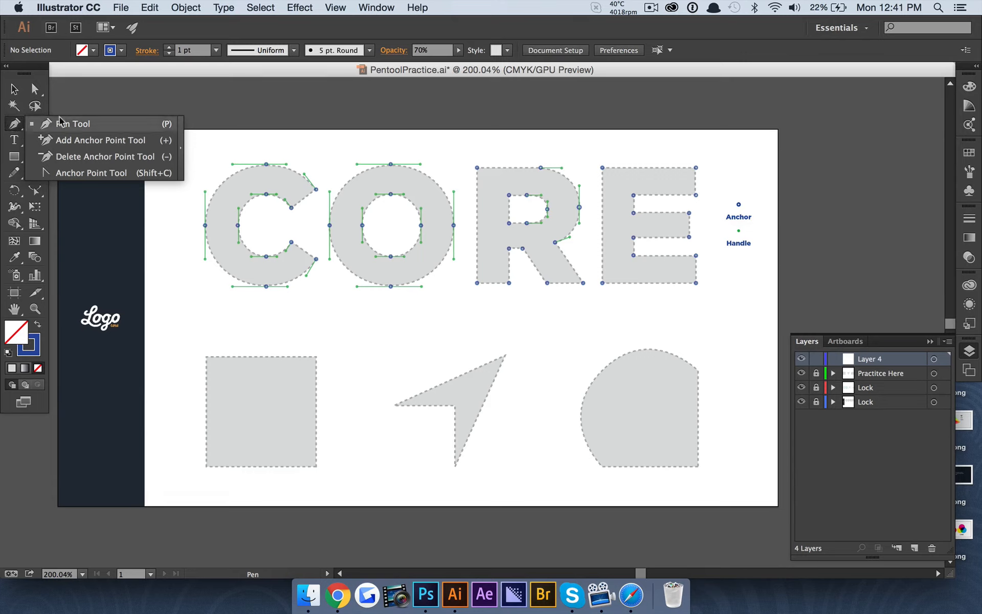
# Choose the Pen Tool and zoom in on the grey template square
pyautogui.click(79, 126)
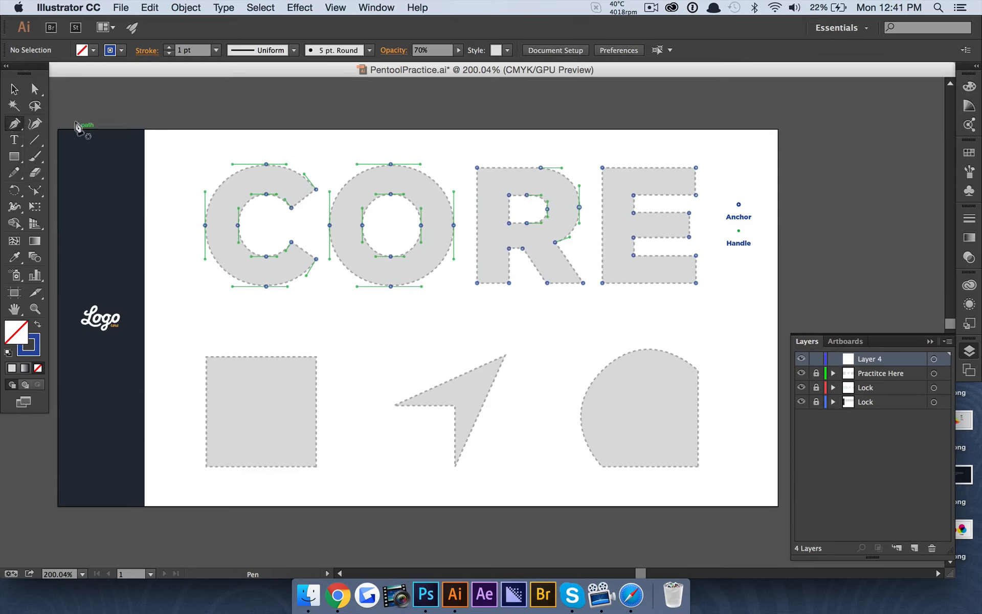
pyautogui.scroll(2, 201, 354)
pyautogui.scroll(1, 200, 354)
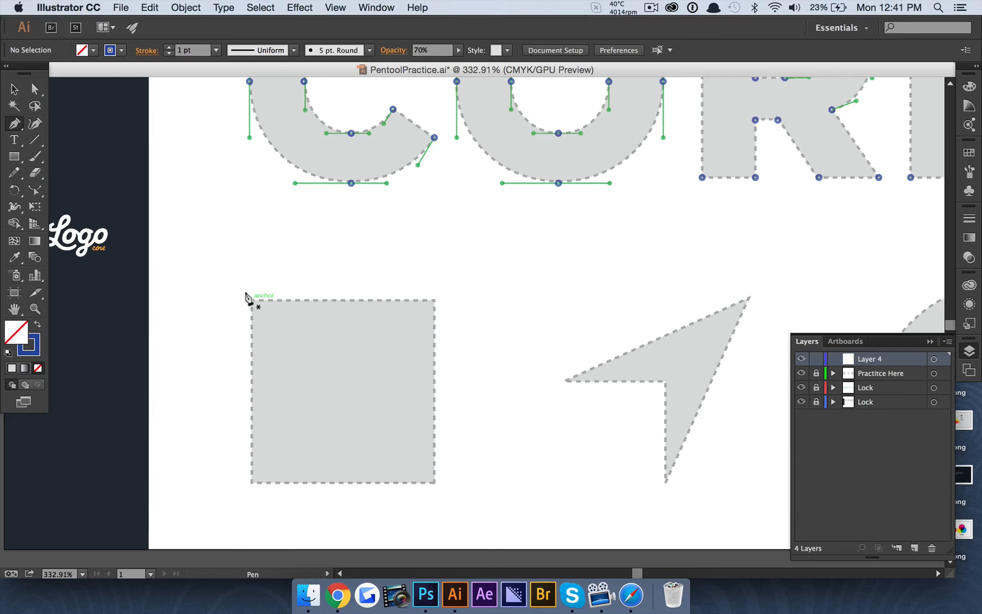
# Trace the square's four corners, closing the path on the top-left anchor
pyautogui.click(251, 300)
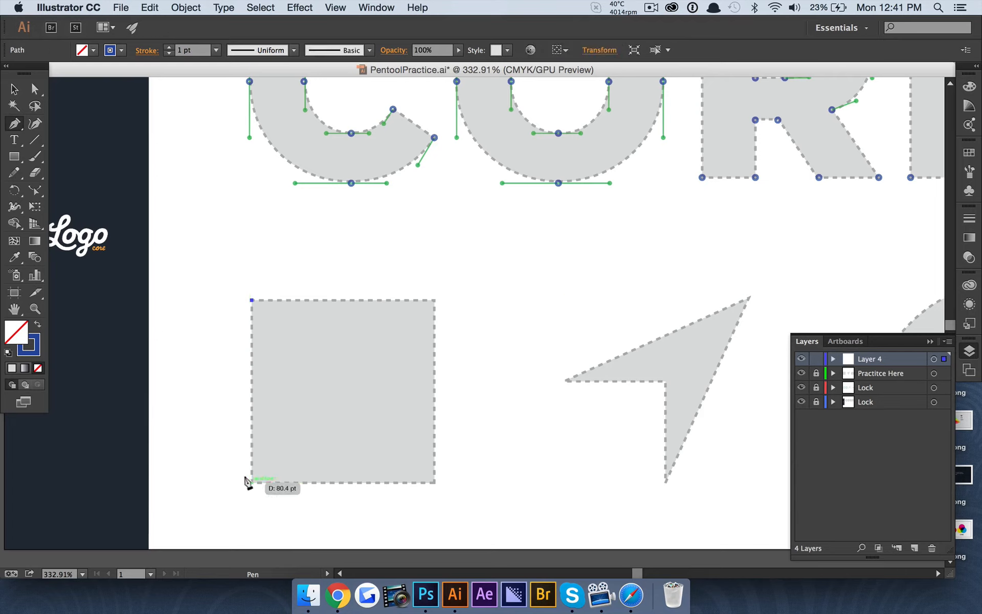
pyautogui.click(252, 482)
pyautogui.click(435, 482)
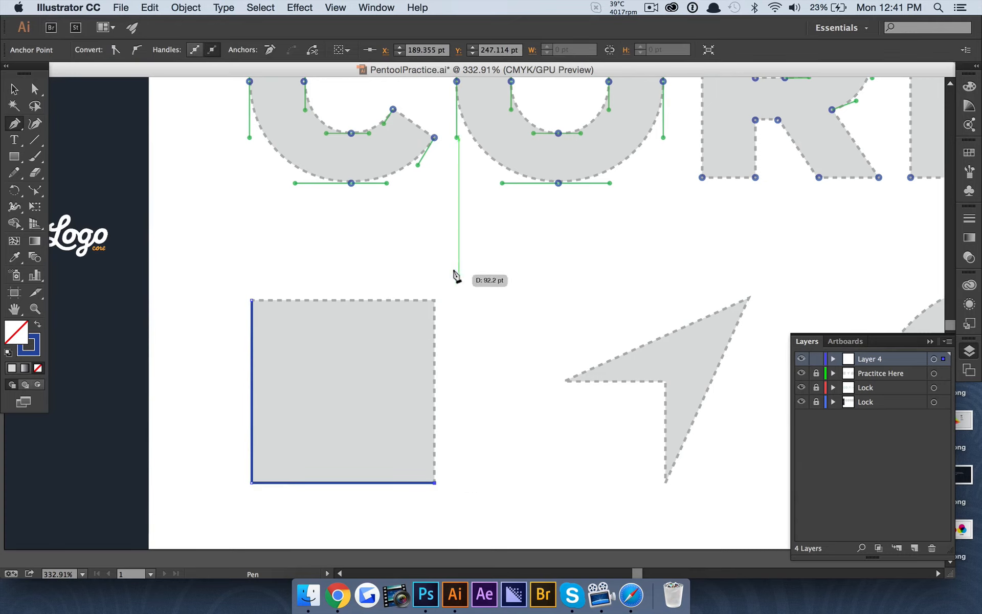
pyautogui.click(435, 300)
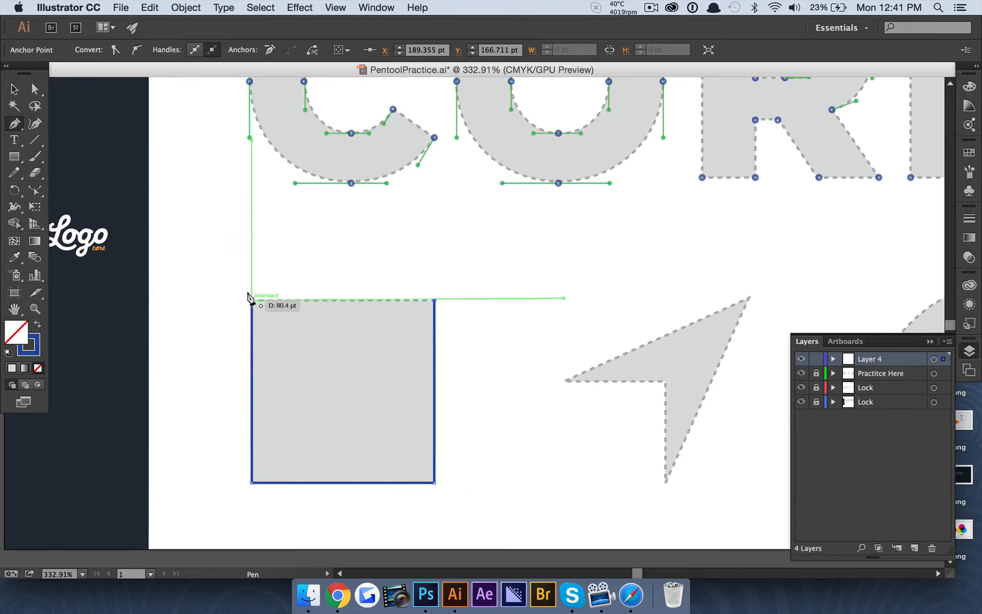
pyautogui.click(250, 298)
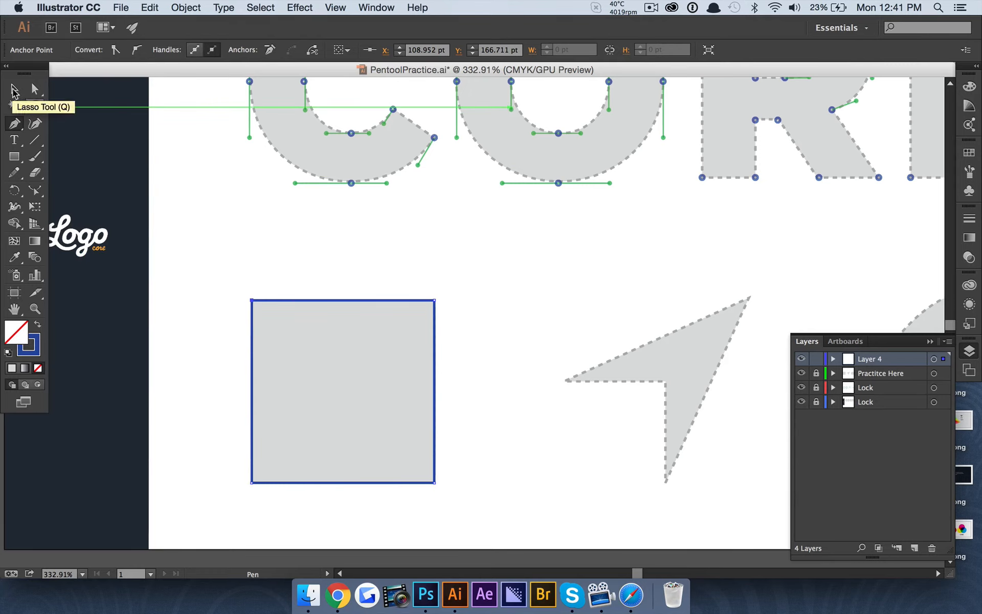
# Swap the traced square's blue stroke into a solid blue fill
pyautogui.click(13, 90)
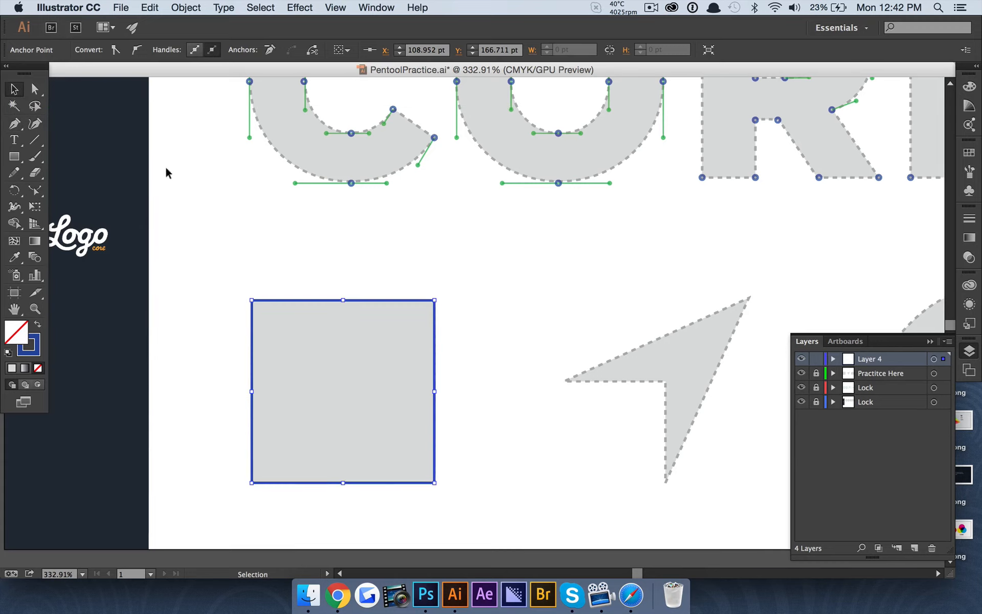
pyautogui.click(223, 279)
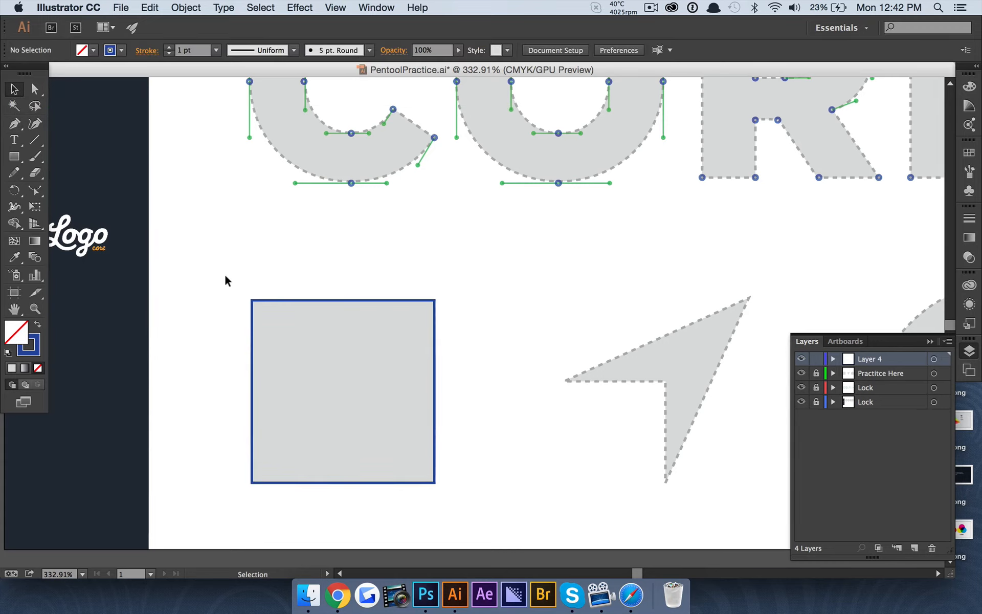
pyautogui.click(275, 299)
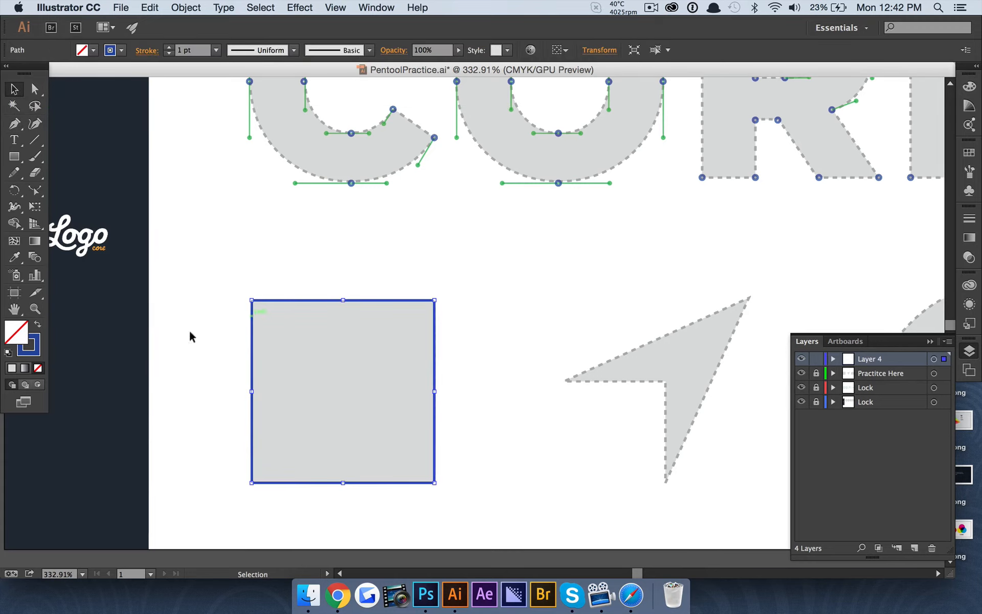
pyautogui.click(39, 327)
pyautogui.click(248, 248)
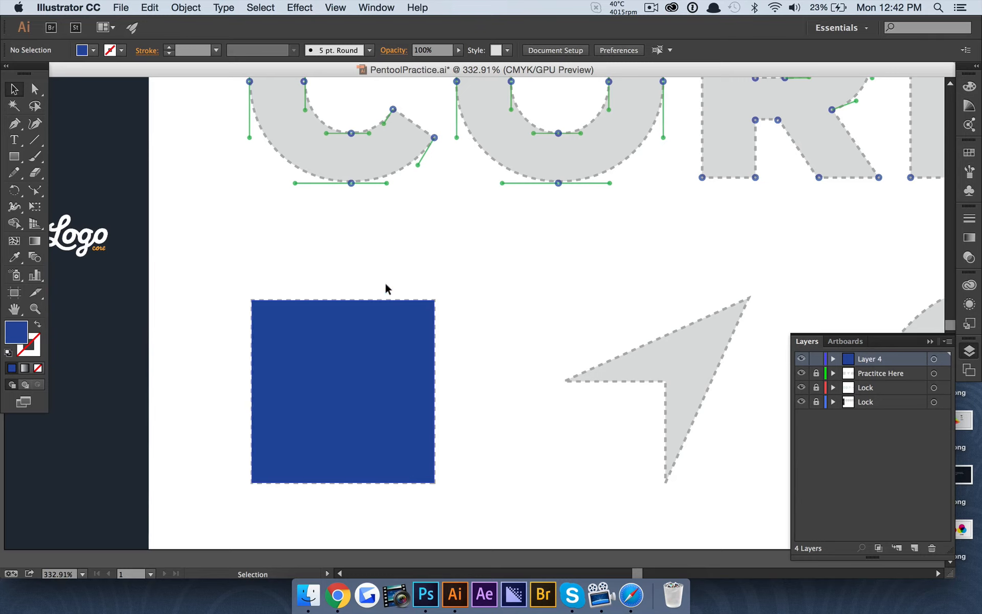
# Select the square's top-right anchor with Direct Selection, then return to the Selection tool
pyautogui.click(35, 91)
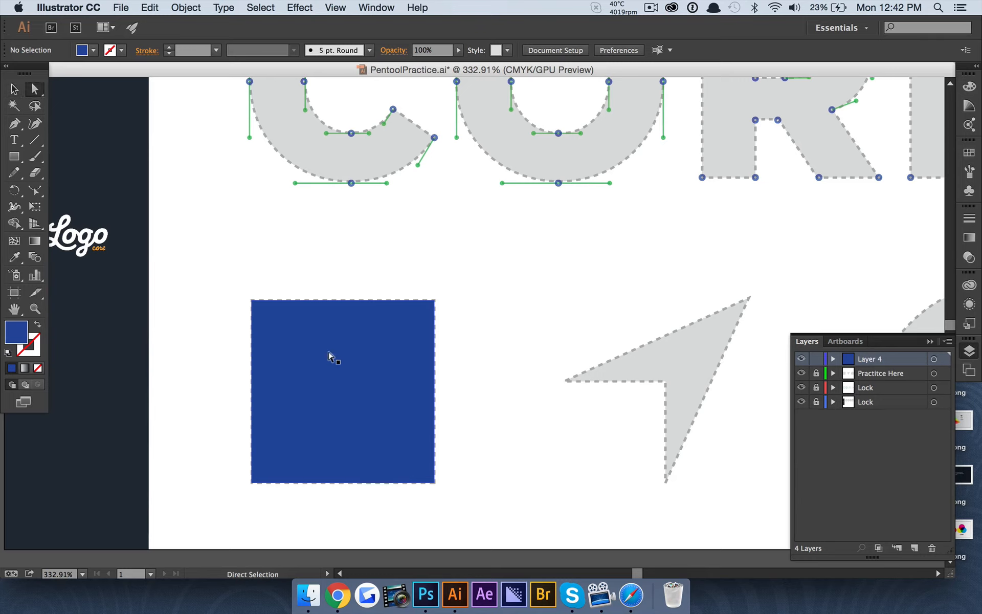
pyautogui.click(430, 298)
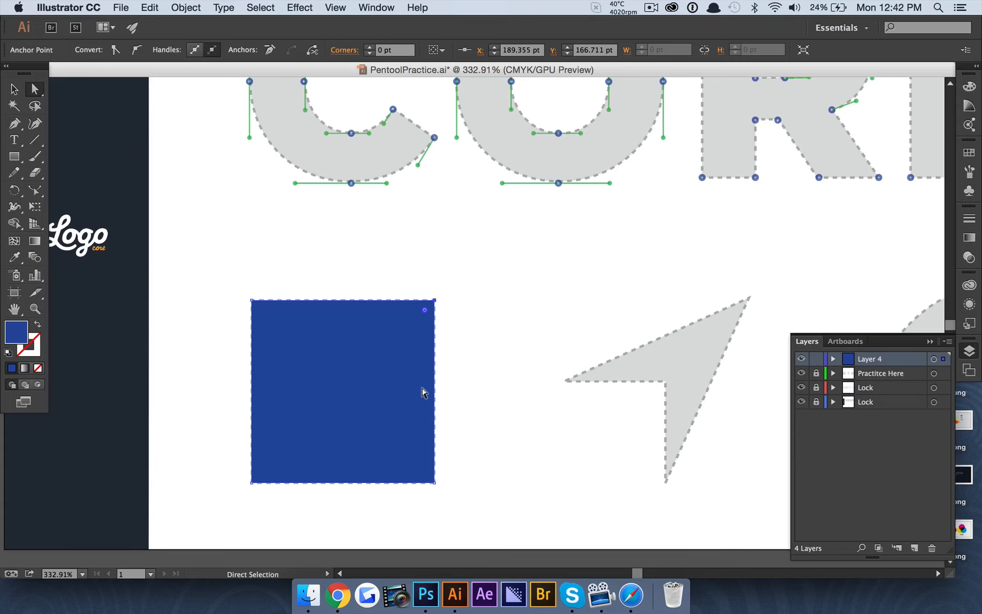
pyautogui.scroll(-1, 423, 393)
pyautogui.hscroll(2, 423, 393)
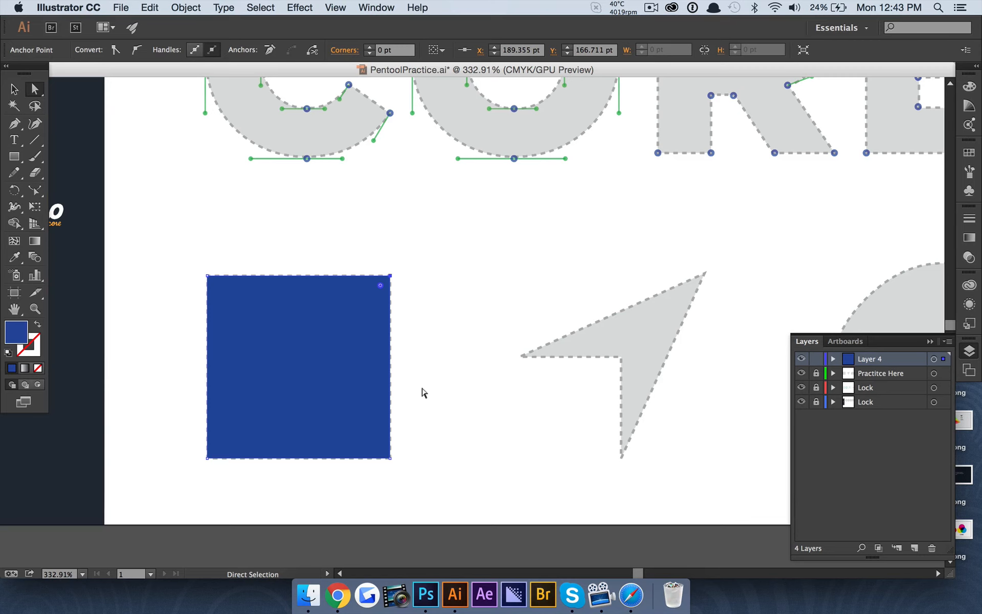
pyautogui.scroll(5, 424, 393)
pyautogui.hscroll(5, 424, 393)
pyautogui.hscroll(-5, 642, 261)
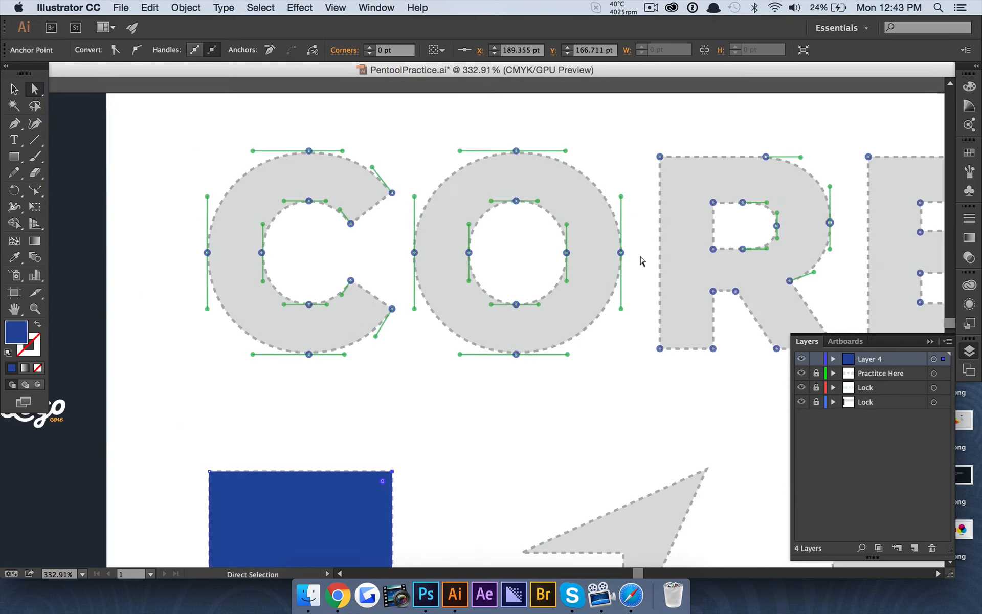
pyautogui.hscroll(5, 642, 261)
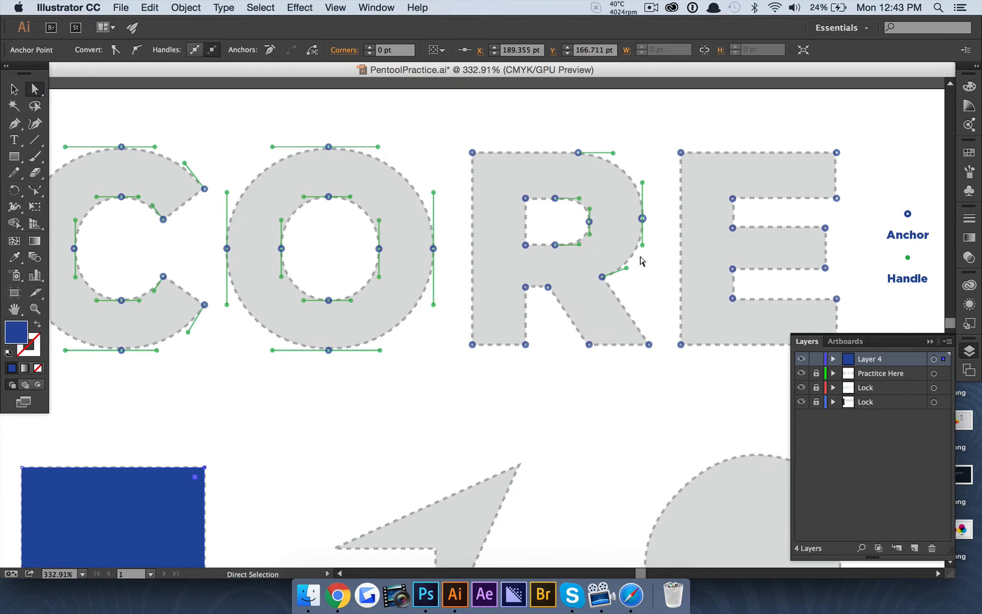
pyautogui.scroll(-5, 629, 260)
pyautogui.hscroll(-1, 629, 259)
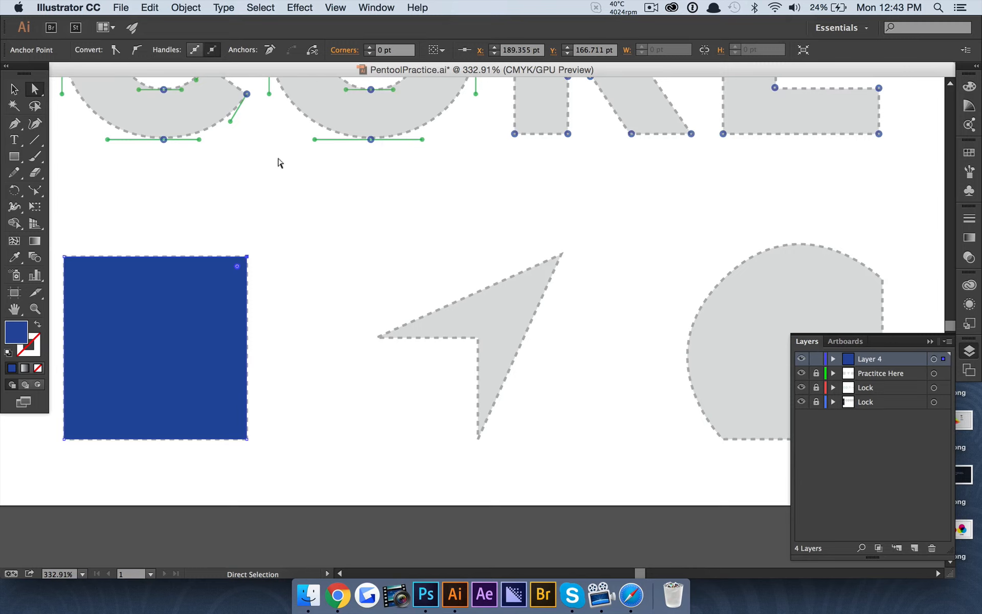
pyautogui.click(14, 89)
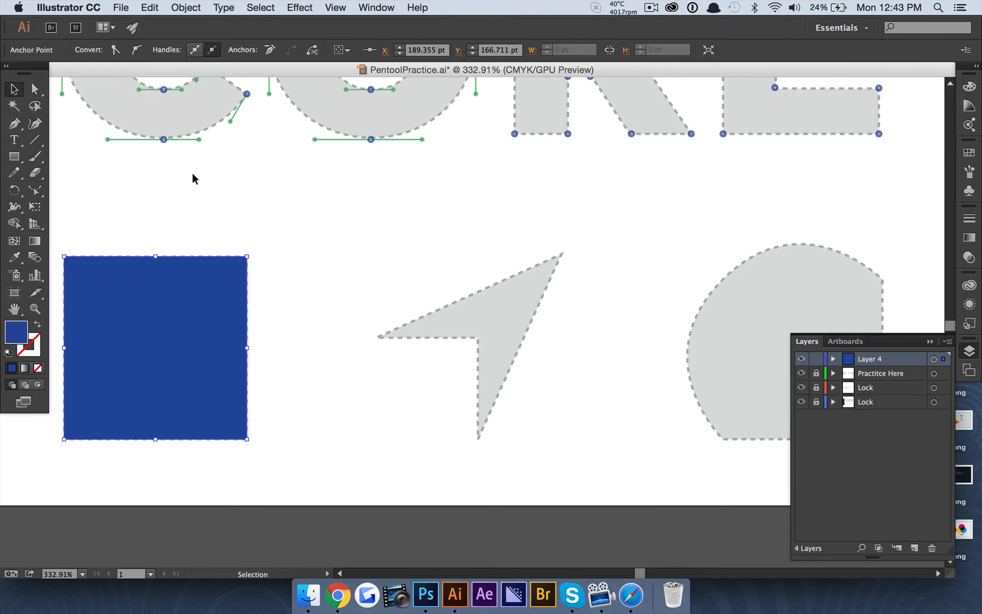
# Paste a copy of the blue square and place it over the arrow template
pyautogui.click(226, 186)
pyautogui.click(206, 329)
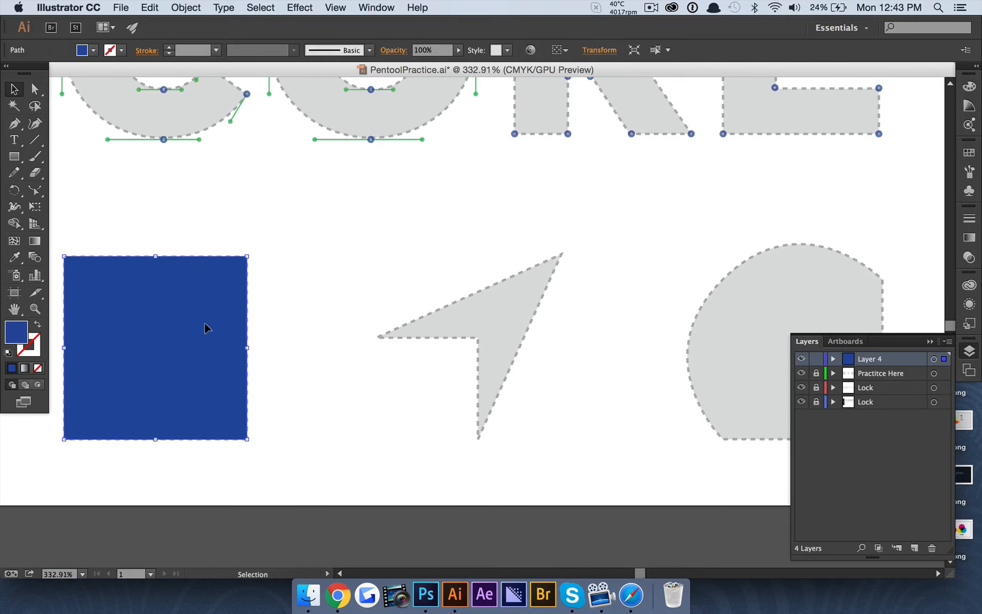
pyautogui.press('super+v')
pyautogui.moveTo(437, 335); pyautogui.dragTo(464, 354)
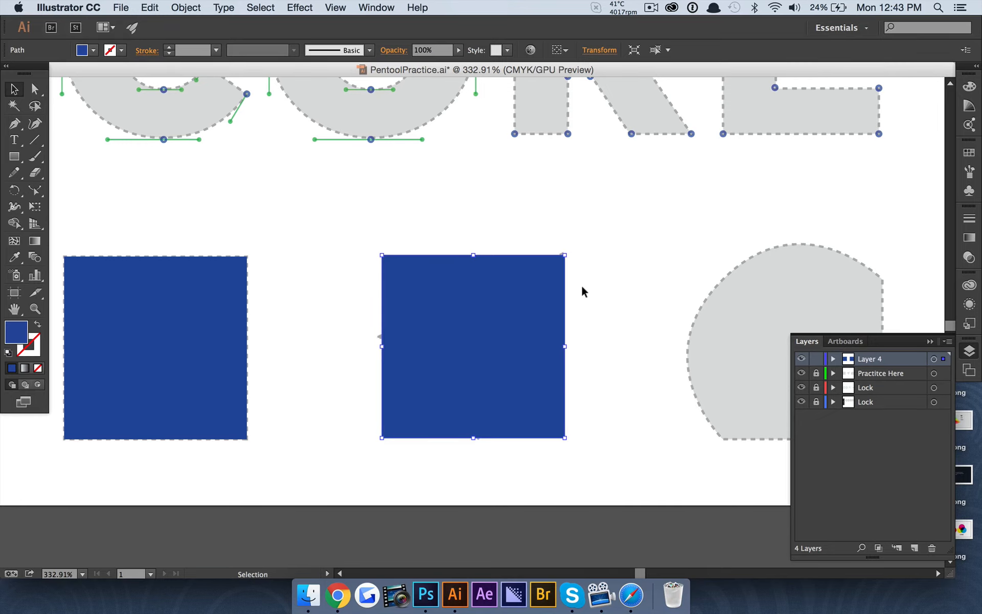
pyautogui.hscroll(3, 581, 289)
# Drag the copy's corner anchors toward the arrow's tip to form an arrowhead
pyautogui.click(27, 83)
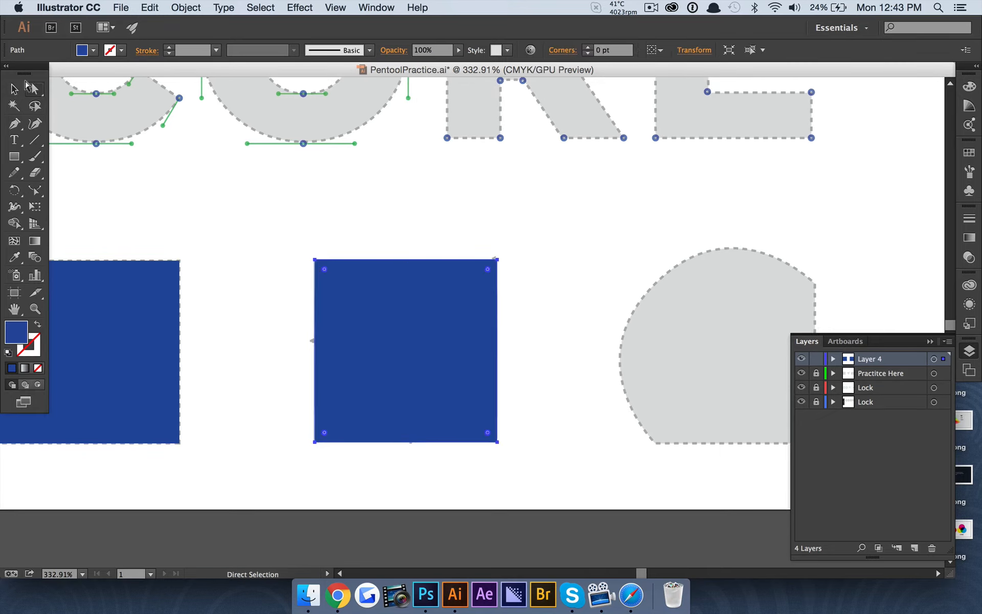
pyautogui.click(200, 203)
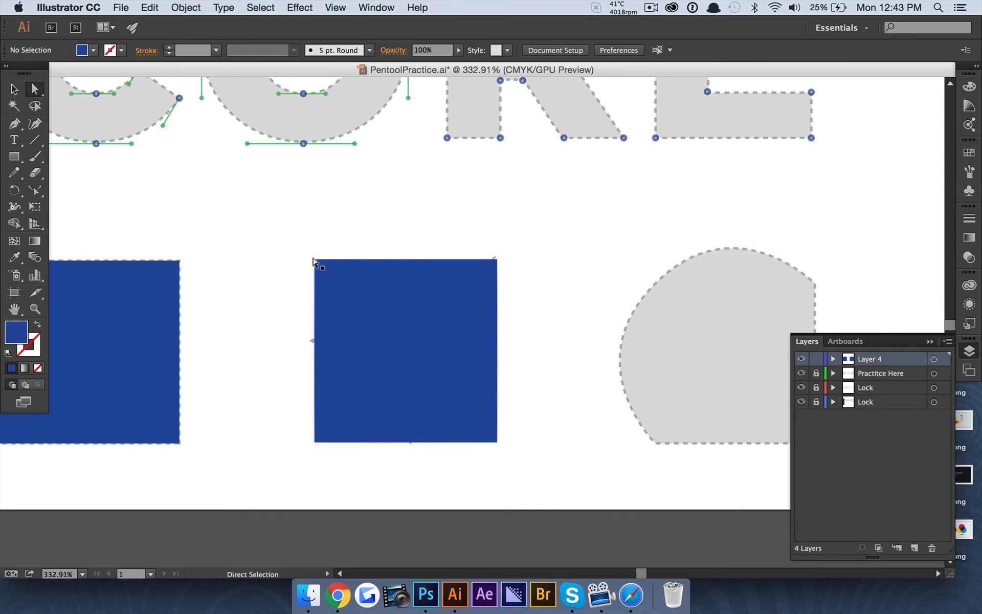
pyautogui.moveTo(312, 256); pyautogui.dragTo(464, 202)
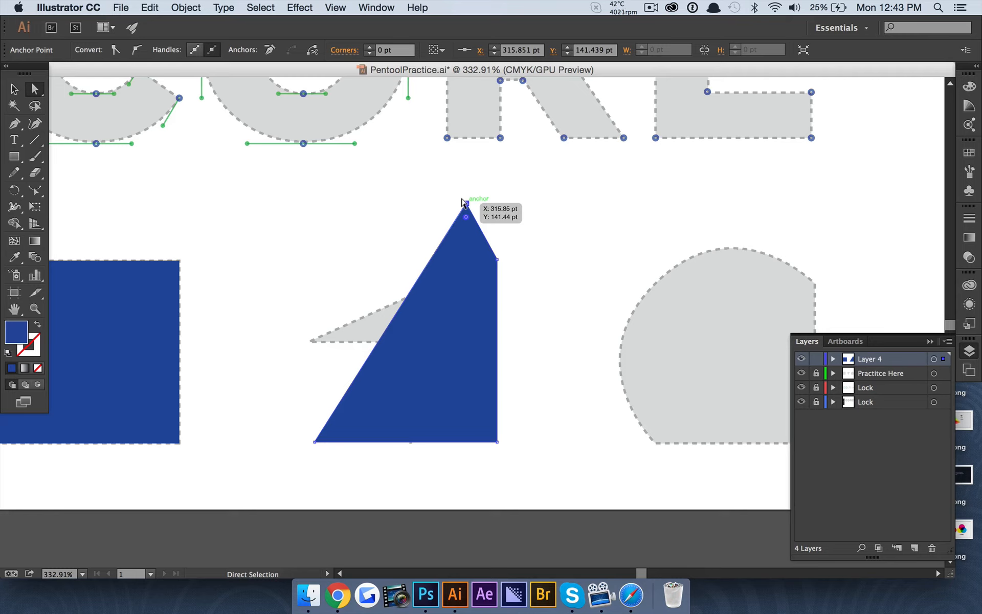
pyautogui.press('super+z')
pyautogui.press('super+z')
pyautogui.press('super+z')
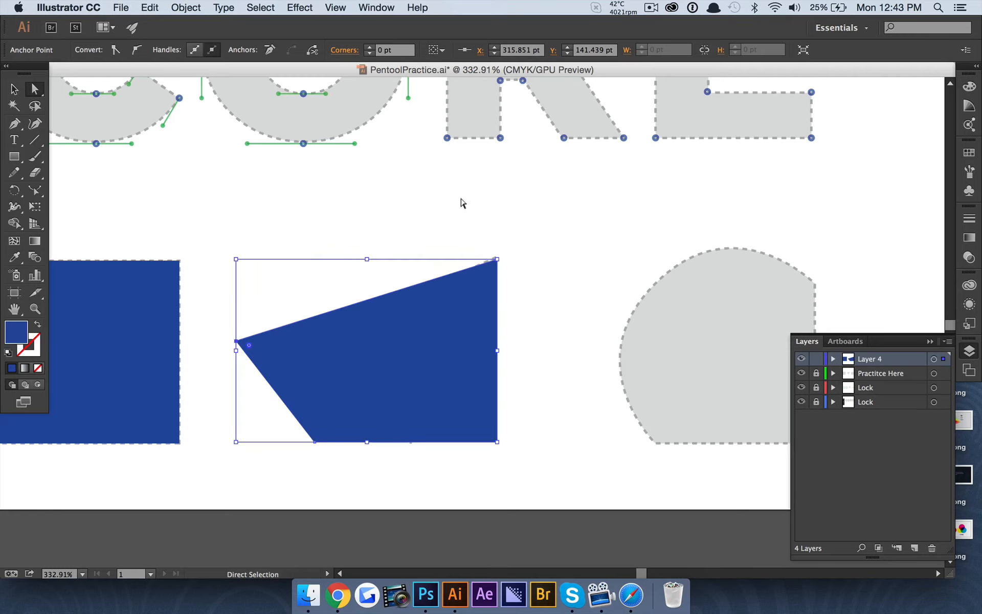
pyautogui.press('super+z')
pyautogui.press('super+z')
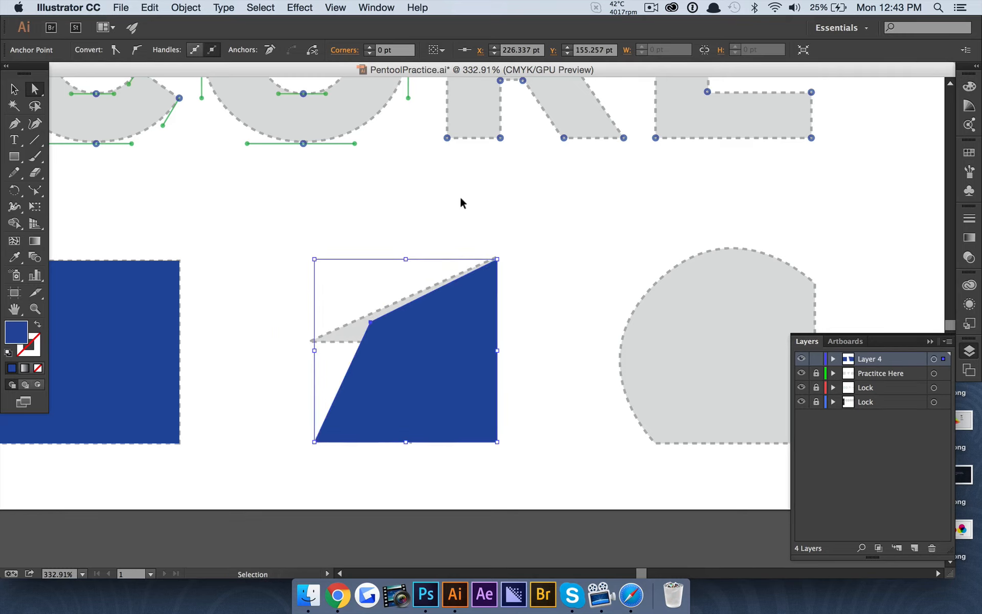
pyautogui.moveTo(317, 440); pyautogui.dragTo(665, 107)
# Scale the blue arrow proportionally to fit the grey arrow, then fit the artboard
pyautogui.press('super')
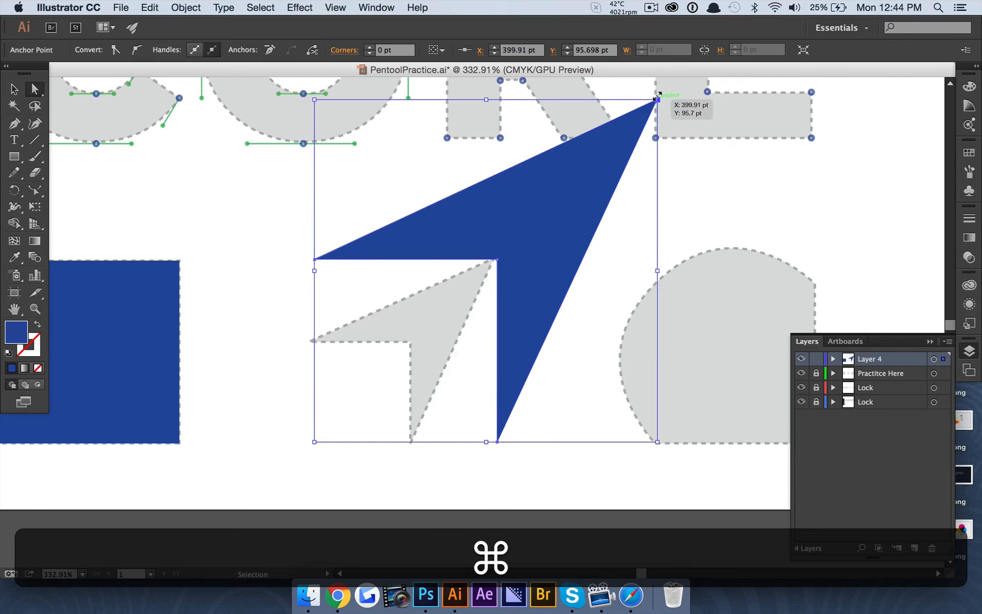
pyautogui.moveTo(657, 99); pyautogui.dragTo(500, 237)
pyautogui.press('shift')
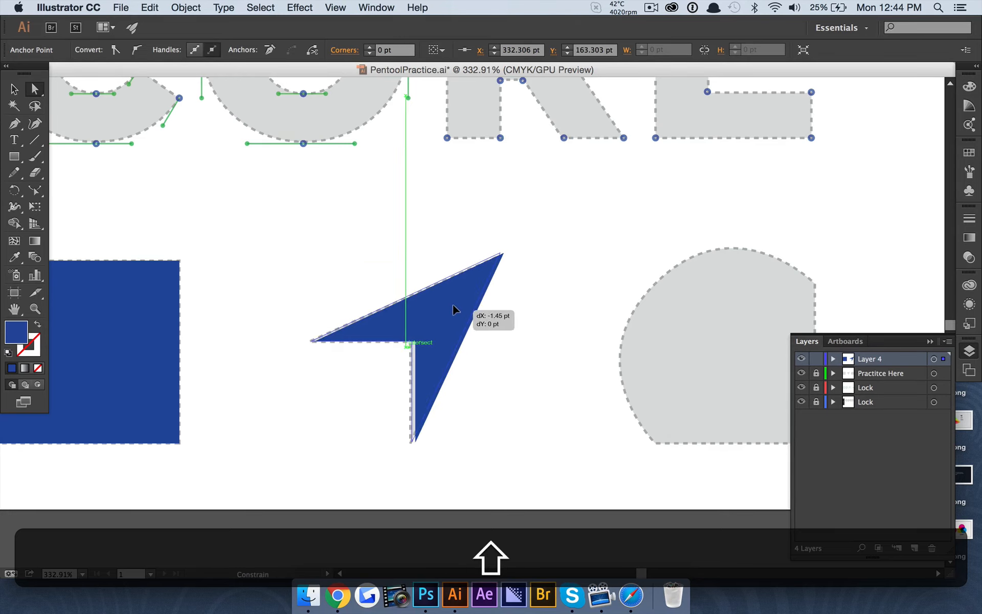
pyautogui.click(329, 390)
pyautogui.press('super+0')
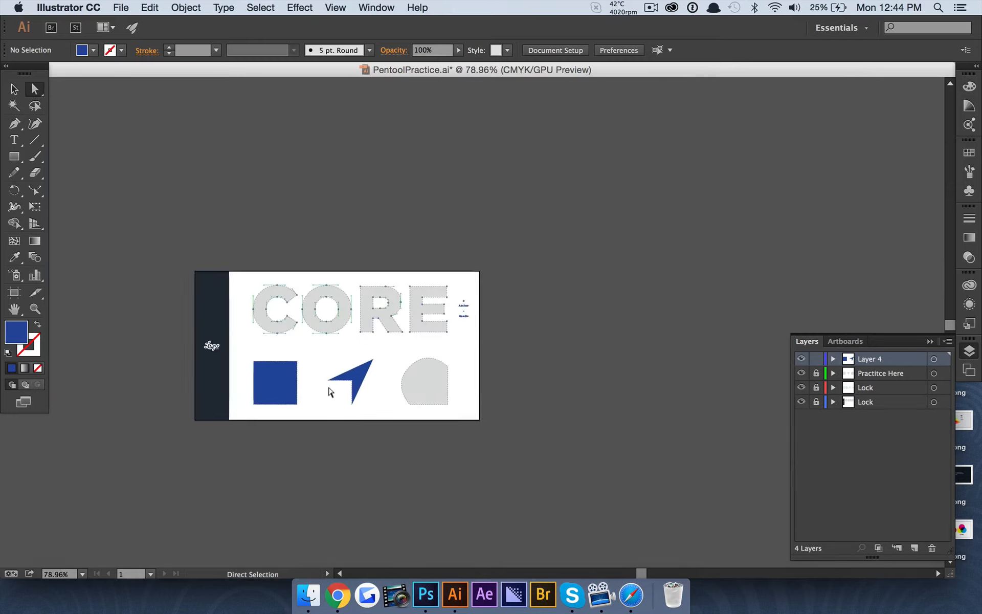
# Duplicate the blue square and move the copy over the grey rounded template
pyautogui.scroll(3, 397, 358)
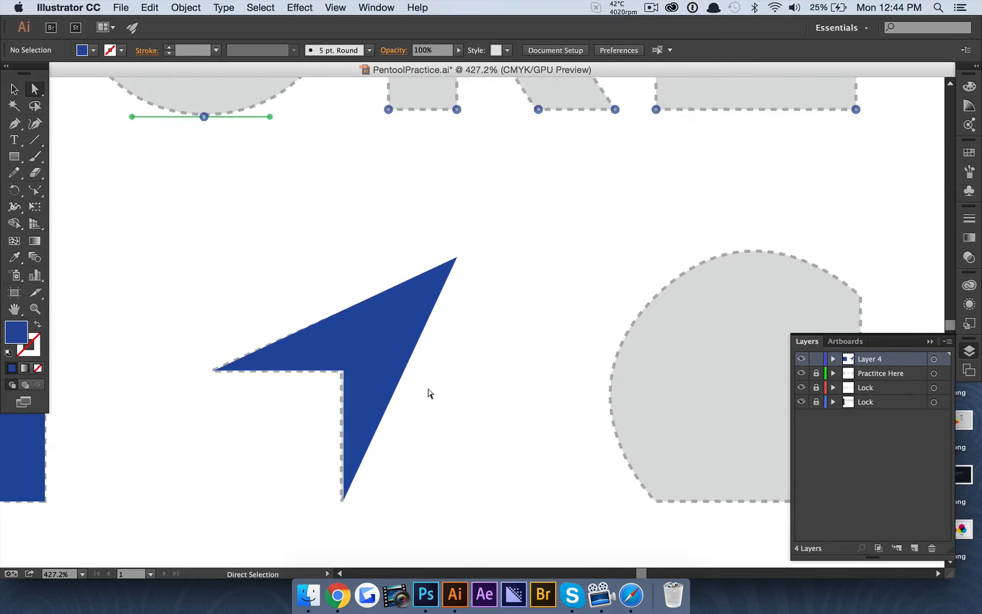
pyautogui.scroll(-4, 429, 393)
pyautogui.scroll(-1, 429, 392)
pyautogui.scroll(3, 417, 354)
pyautogui.scroll(-2, 417, 353)
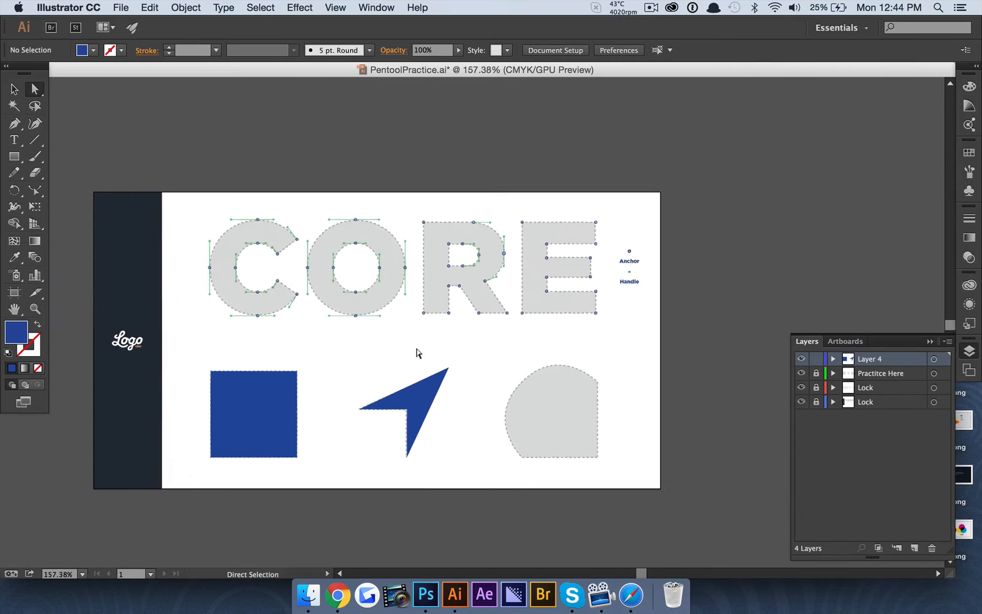
pyautogui.scroll(2, 417, 353)
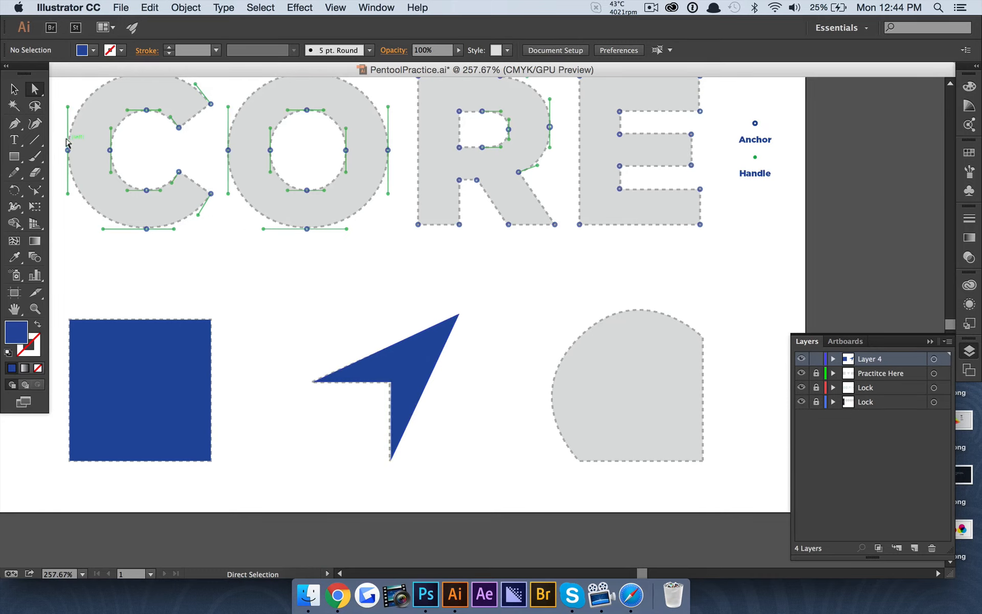
pyautogui.click(15, 89)
pyautogui.click(137, 343)
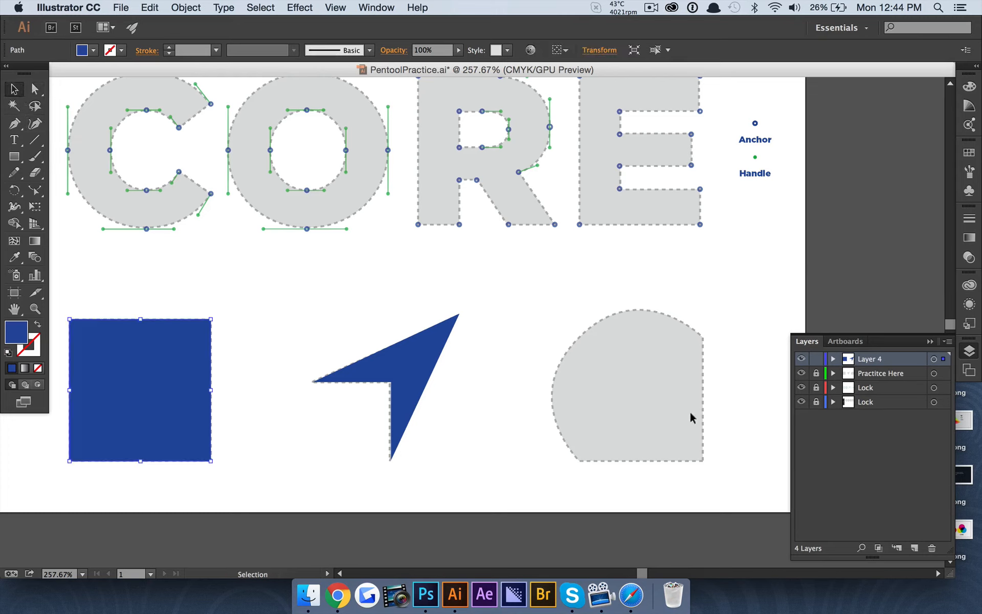
pyautogui.press('super+c')
pyautogui.press('super+v')
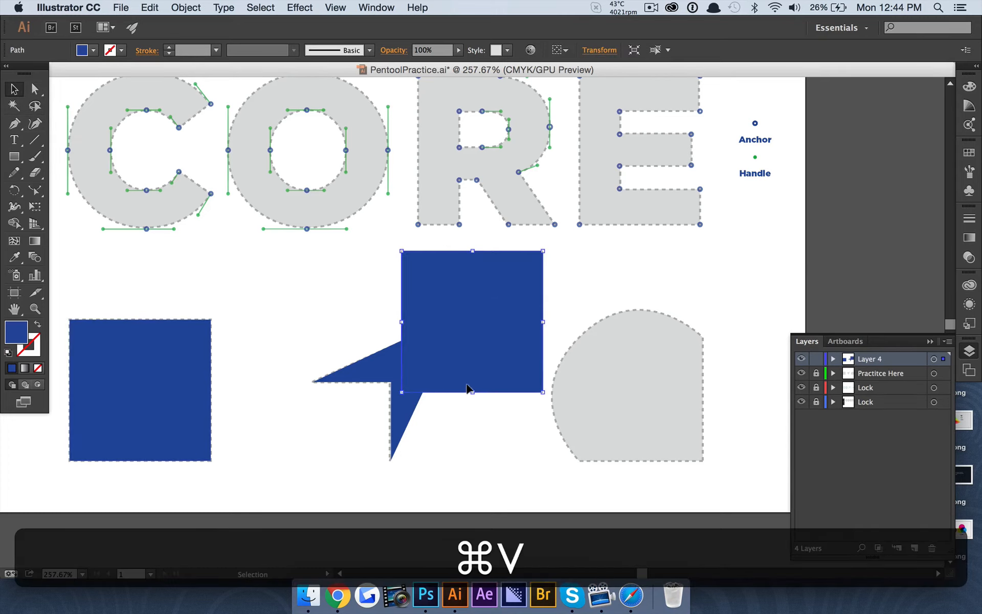
pyautogui.moveTo(482, 351); pyautogui.dragTo(624, 408)
pyautogui.hscroll(5, 624, 409)
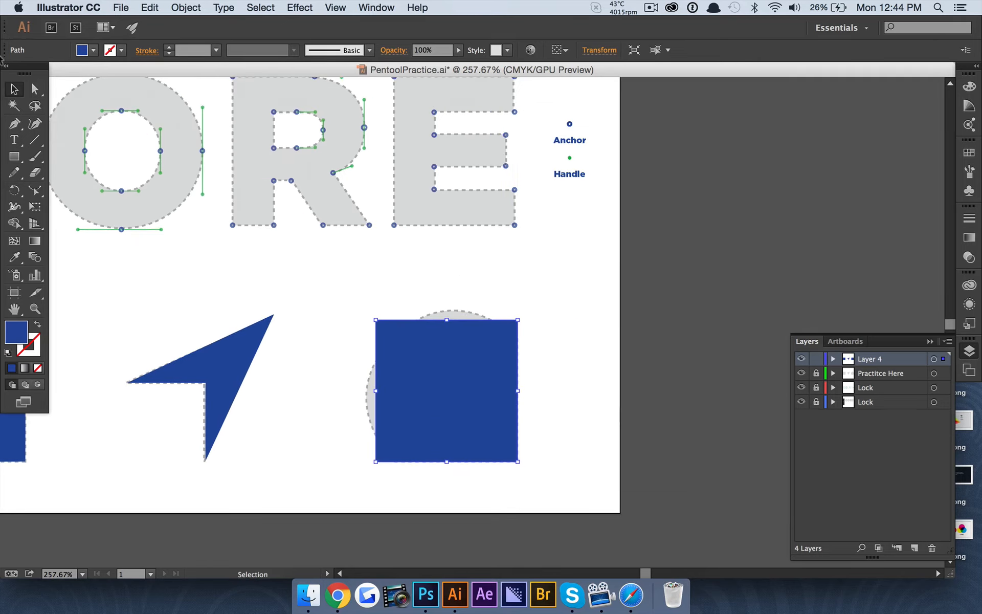
# Curve the copy's top-left corner with the Anchor Point tool to follow the grey arc
pyautogui.click(35, 92)
pyautogui.scroll(3, 435, 334)
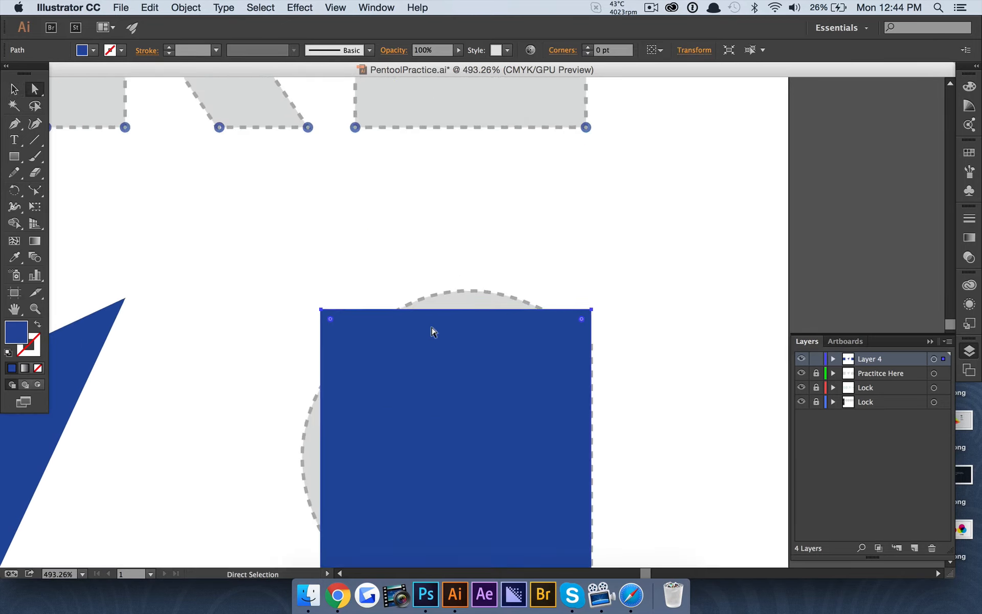
pyautogui.scroll(-2, 444, 332)
pyautogui.scroll(-1, 443, 329)
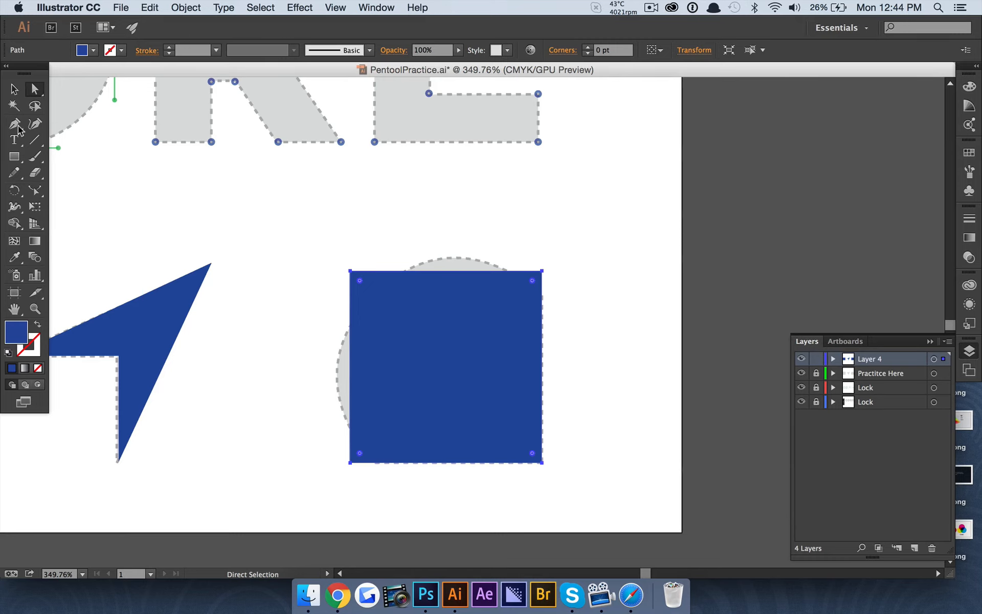
pyautogui.moveTo(18, 128); pyautogui.dragTo(76, 173)
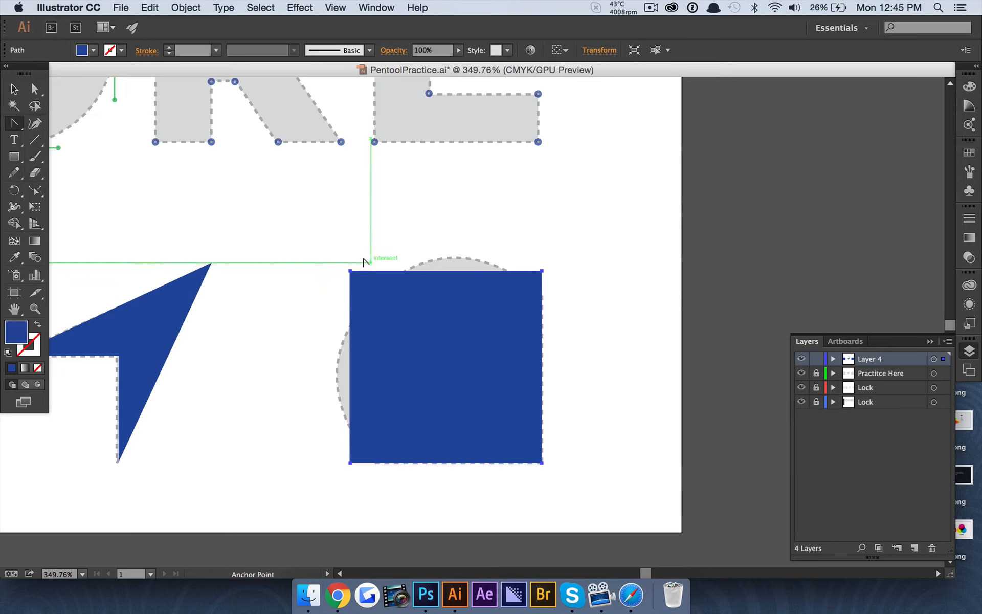
pyautogui.moveTo(348, 268); pyautogui.dragTo(255, 359)
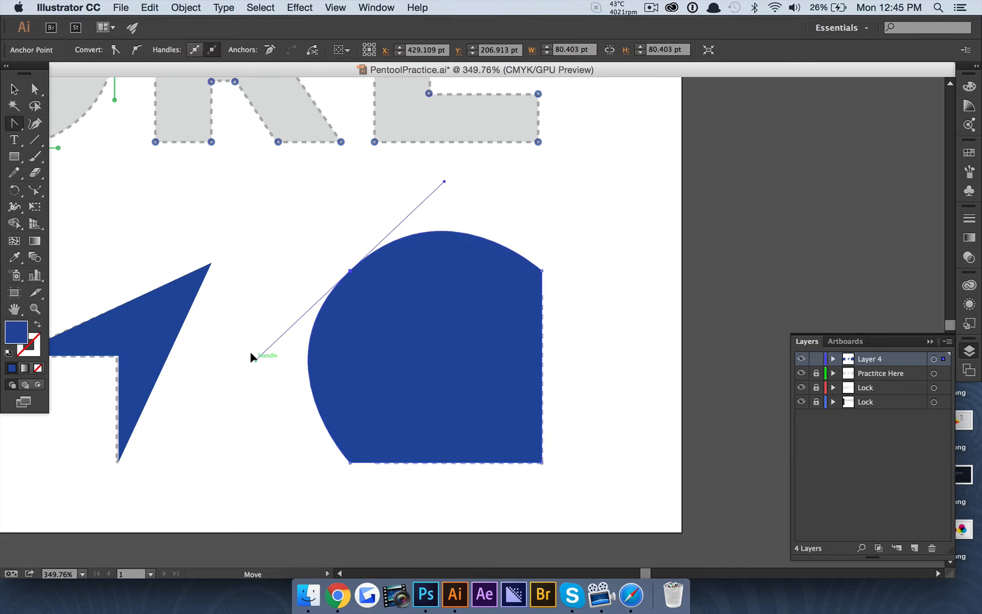
# Scale the curved blue shape down proportionally to match the template
pyautogui.click(12, 90)
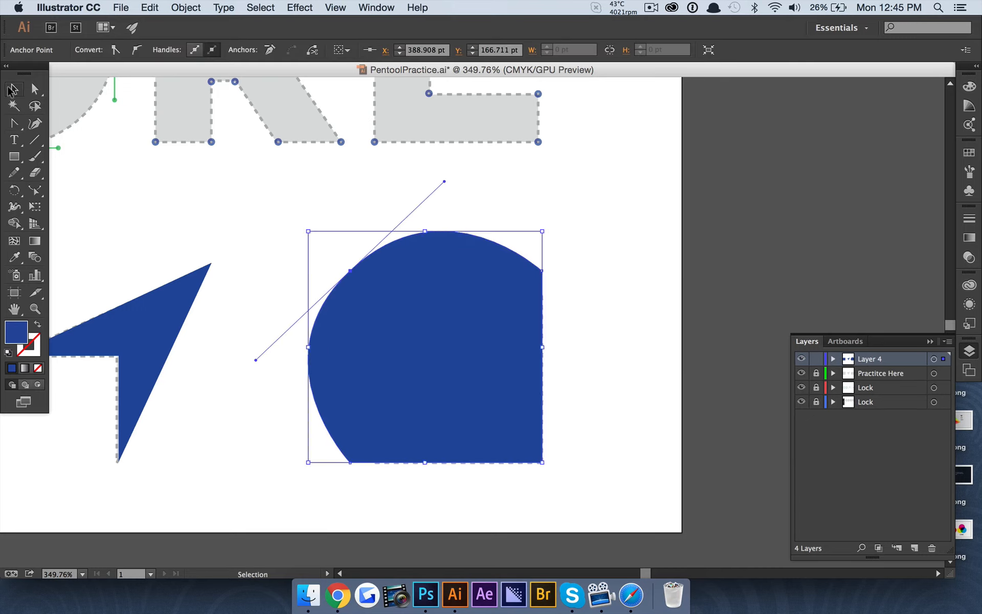
pyautogui.click(599, 257)
pyautogui.click(362, 351)
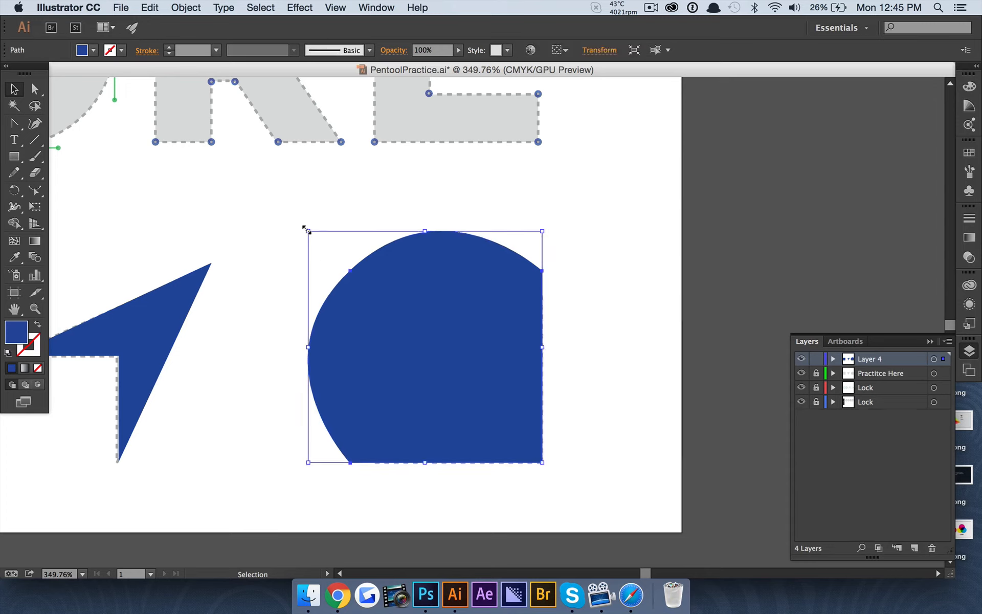
pyautogui.moveTo(307, 231); pyautogui.dragTo(321, 256)
# Deselect the curved shape and pick the Add Anchor Point Tool from the pen flyout
pyautogui.click(499, 225)
pyautogui.scroll(-5, 446, 278)
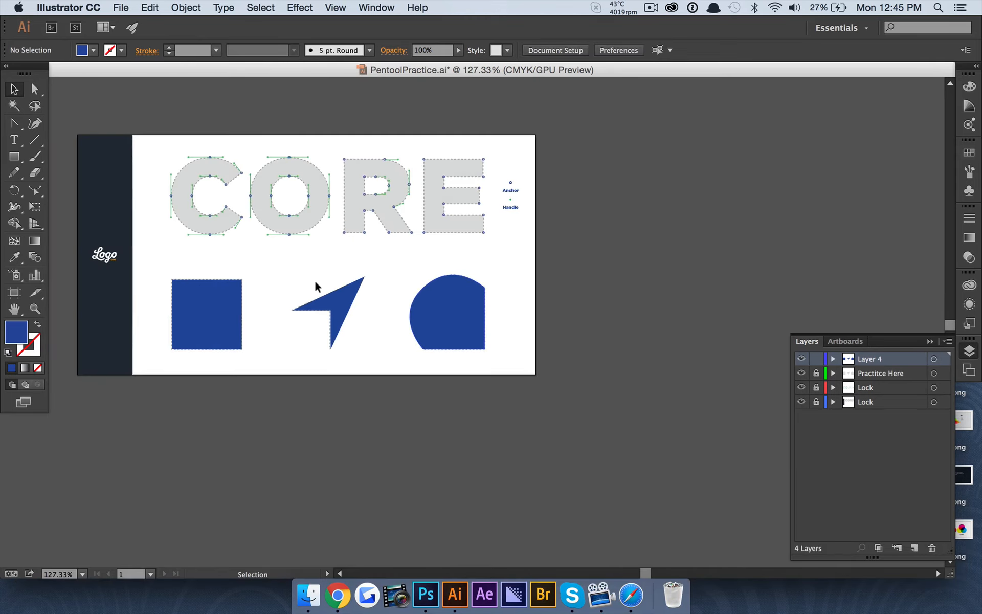
pyautogui.scroll(3, 315, 279)
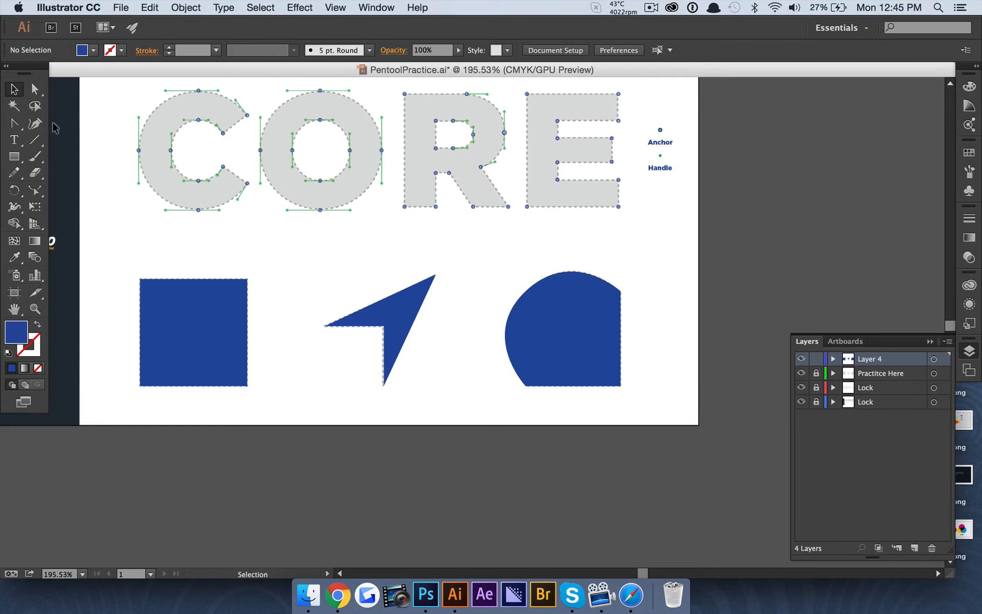
pyautogui.click(14, 125)
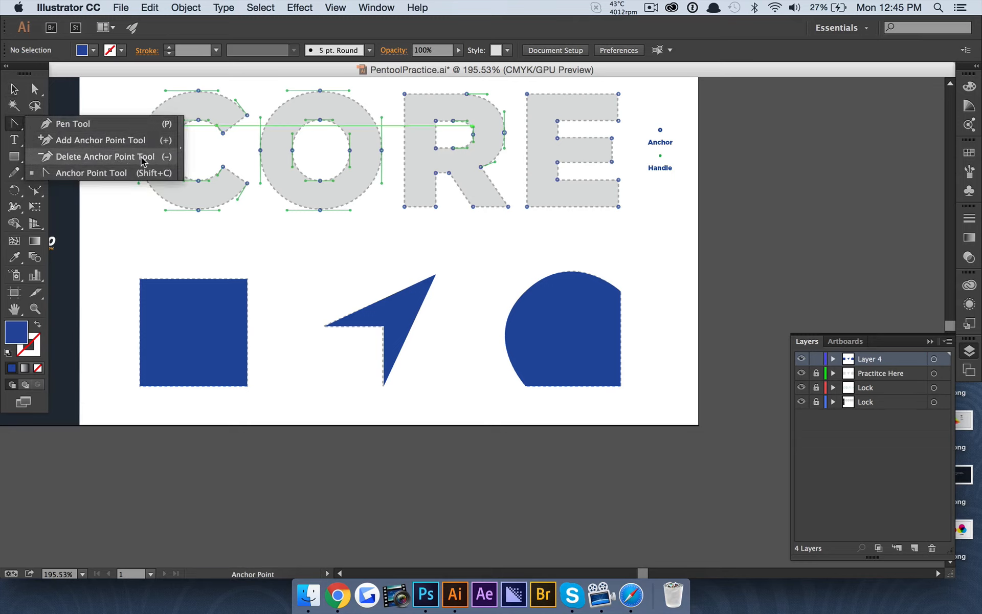
pyautogui.click(131, 141)
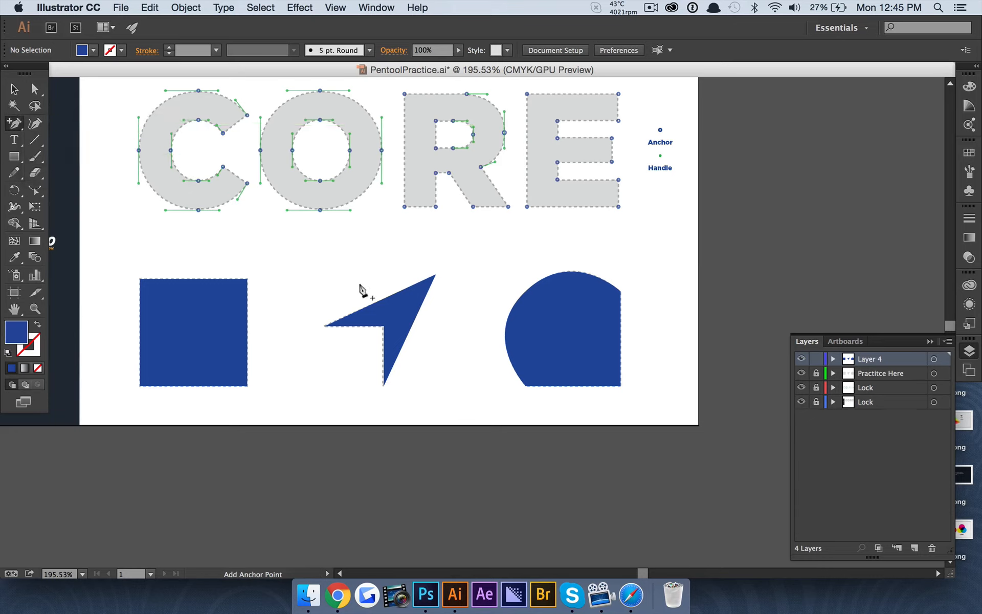
pyautogui.scroll(3, 383, 321)
pyautogui.hscroll(-5, 384, 322)
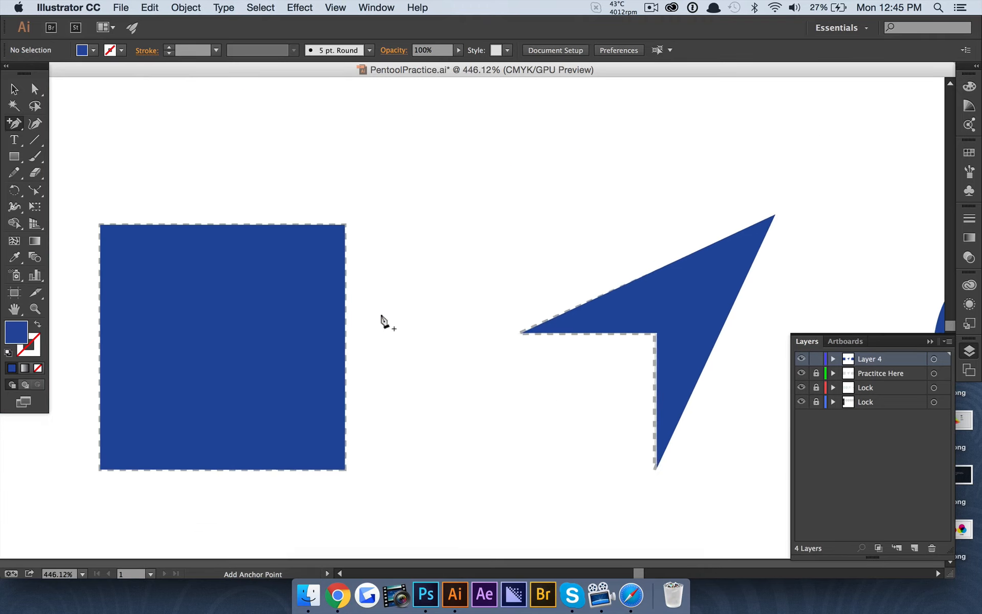
pyautogui.scroll(-4, 351, 336)
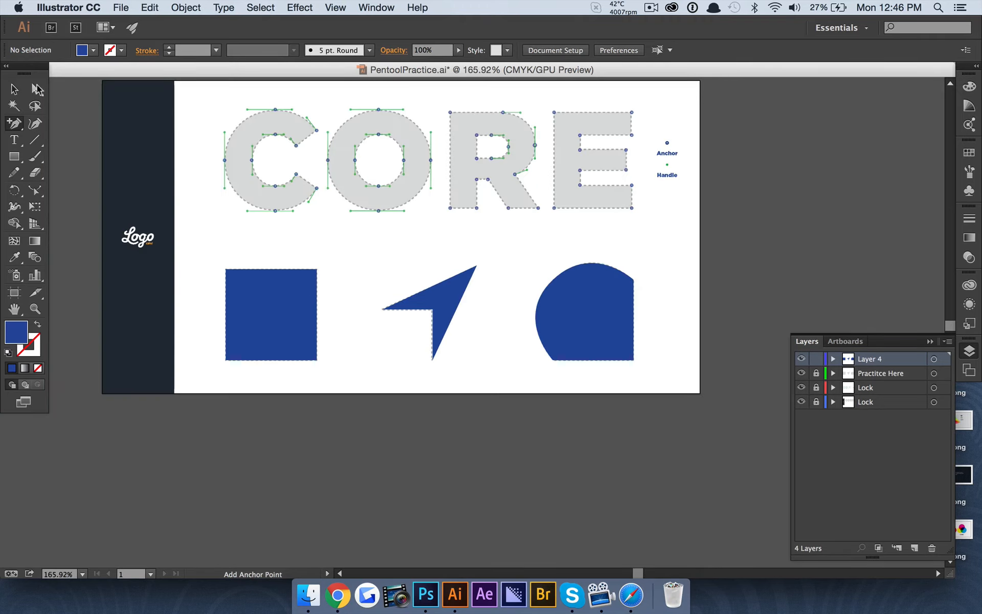
pyautogui.click(34, 89)
# Add an anchor point midway along the blue square's right edge
pyautogui.click(239, 283)
pyautogui.click(14, 124)
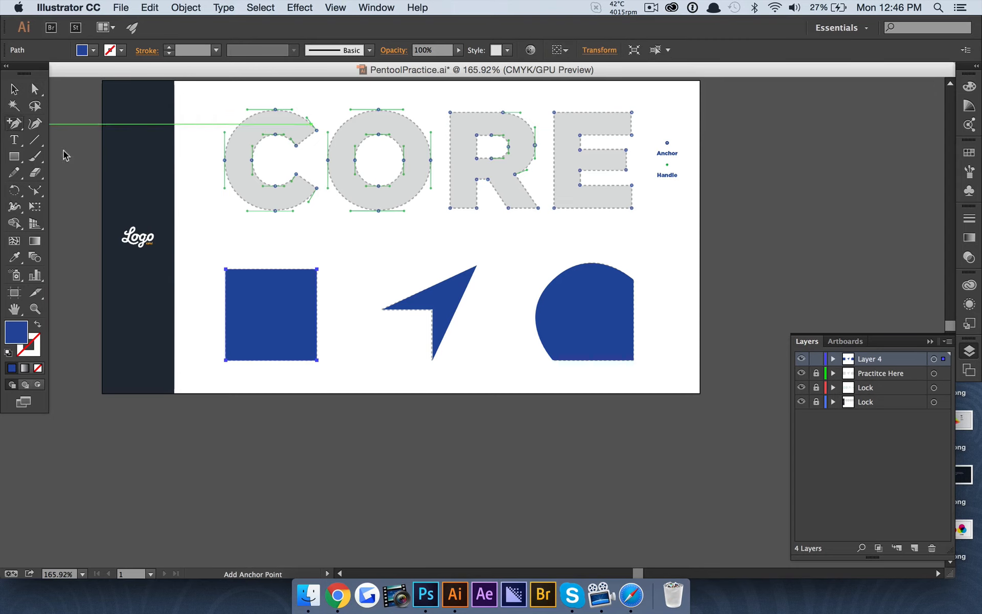
pyautogui.scroll(3, 248, 298)
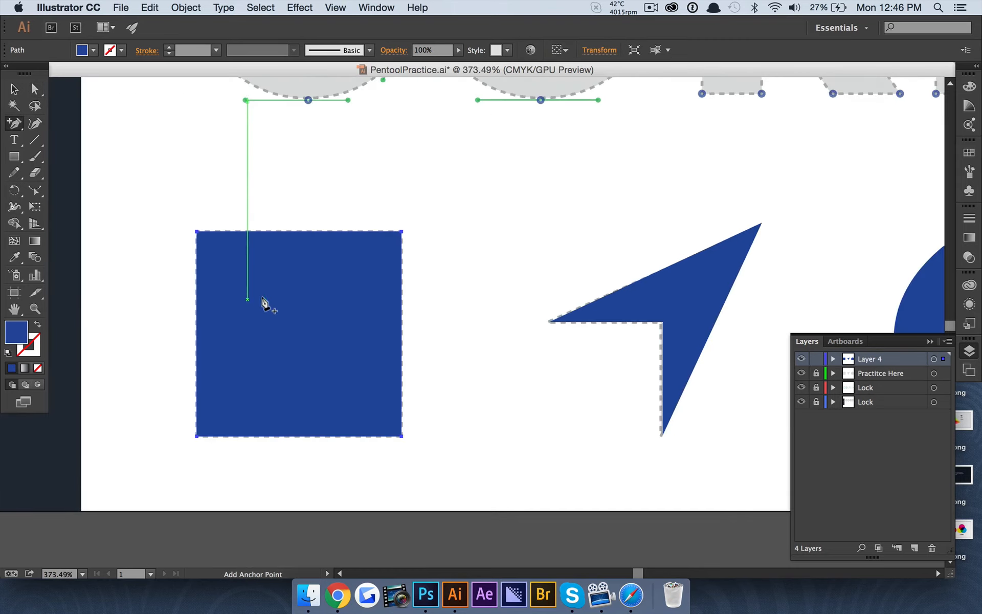
pyautogui.click(398, 333)
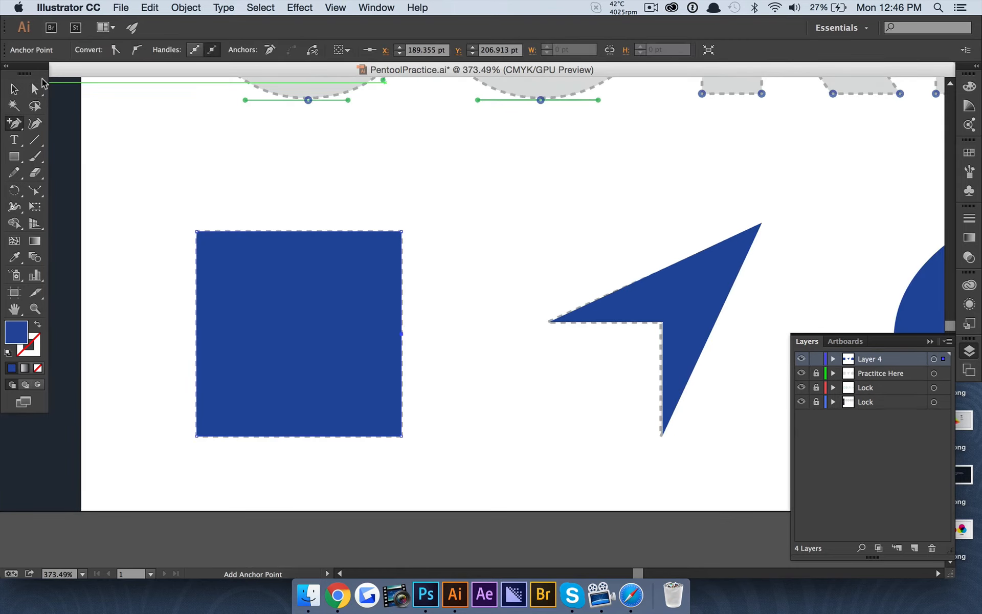
# Drag the new anchor left into the square, forming a V-shaped notch
pyautogui.click(35, 89)
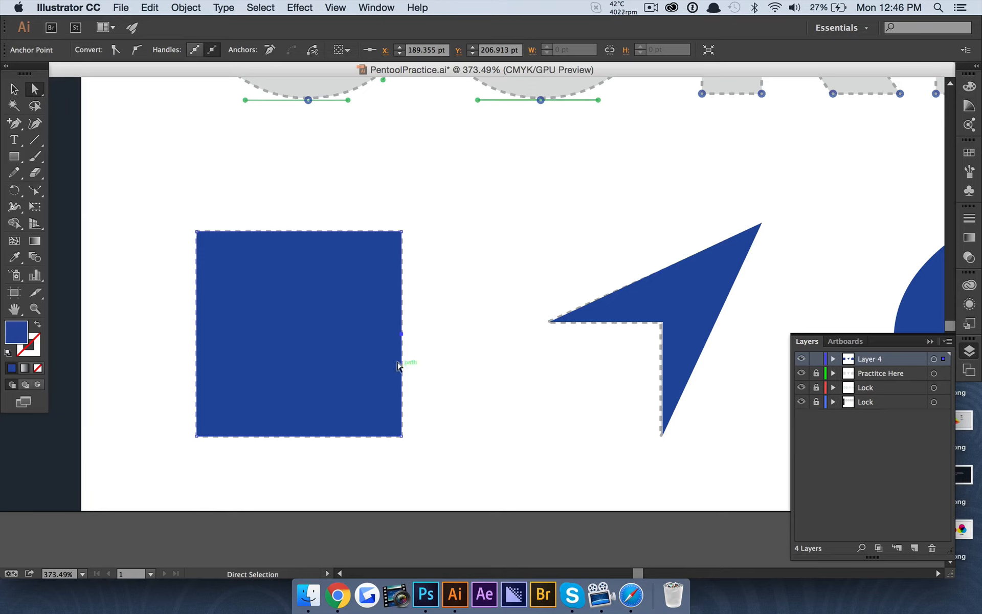
pyautogui.moveTo(403, 333); pyautogui.dragTo(301, 335)
pyautogui.click(505, 324)
pyautogui.scroll(-5, 441, 314)
pyautogui.scroll(5, 443, 313)
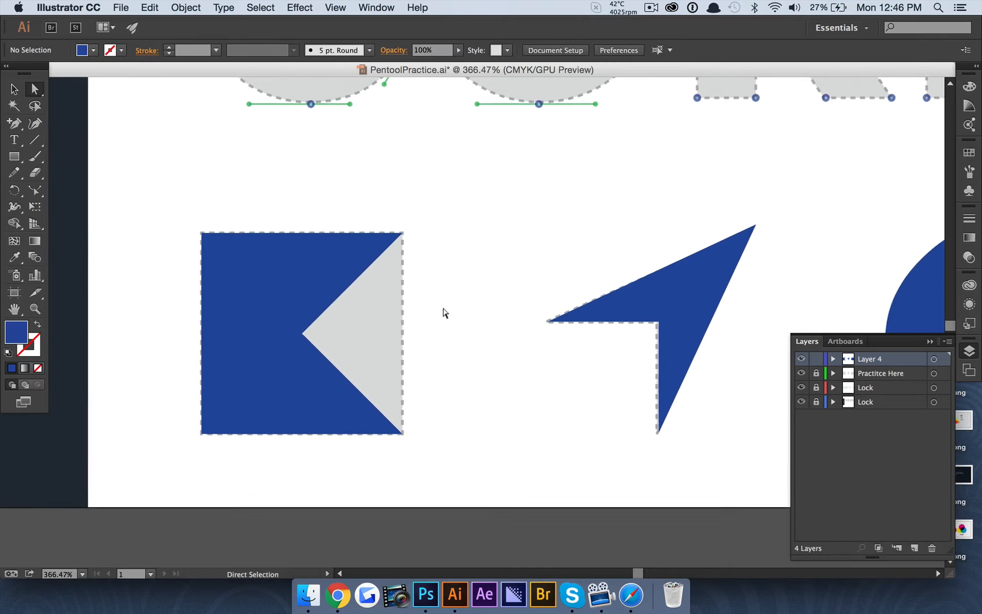
pyautogui.hscroll(-5, 443, 313)
pyautogui.hscroll(5, 444, 313)
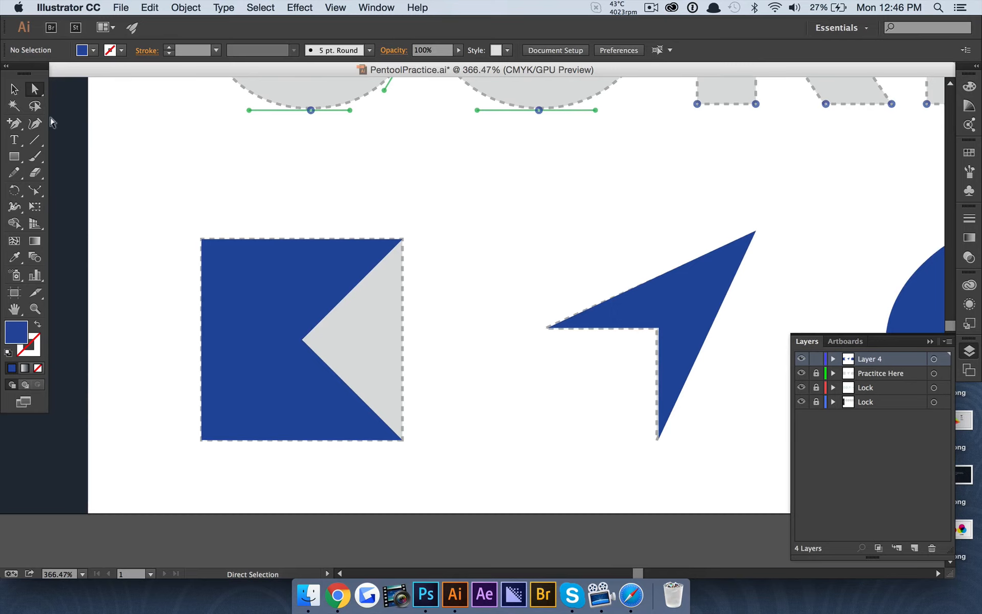
pyautogui.click(13, 123)
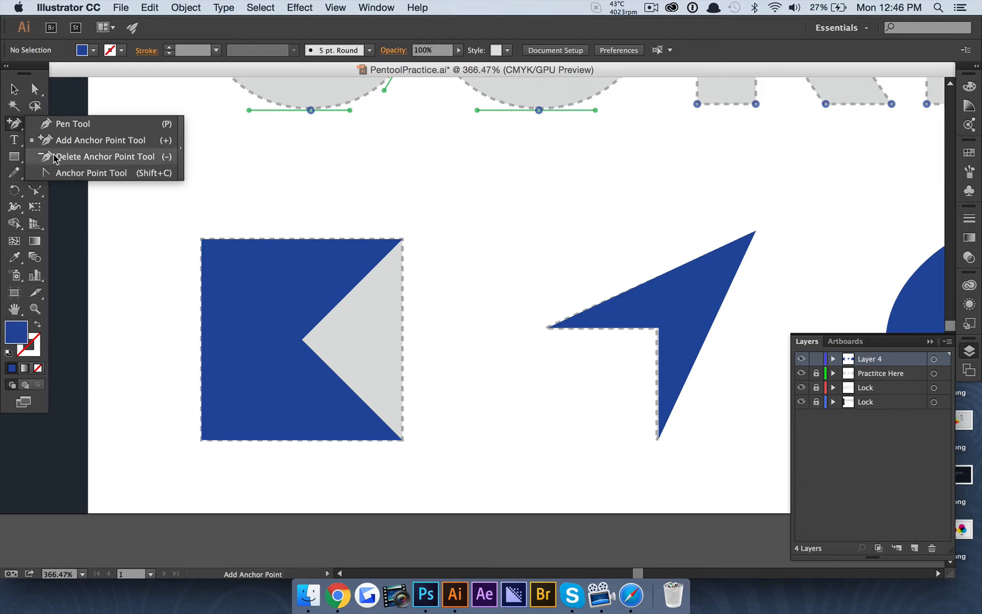
# Delete the square's top-left corner anchor and select the resulting blue triangle
pyautogui.click(55, 157)
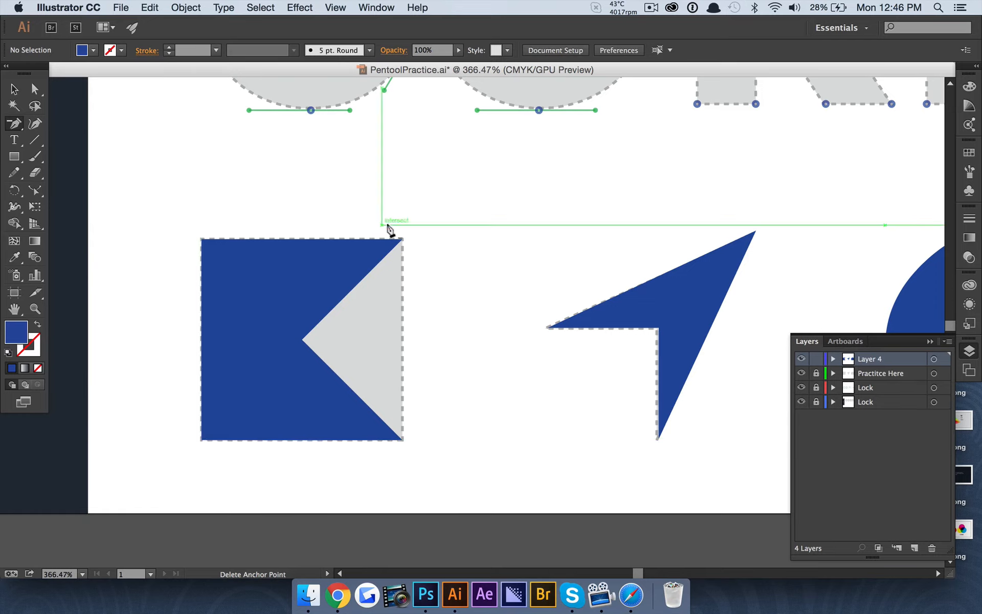
pyautogui.click(201, 239)
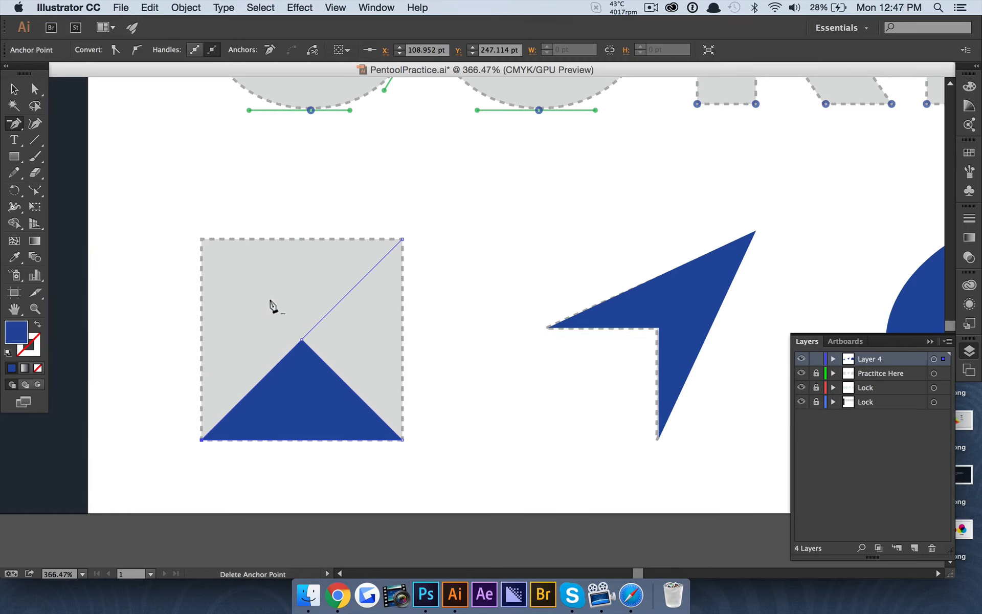
pyautogui.press('a')
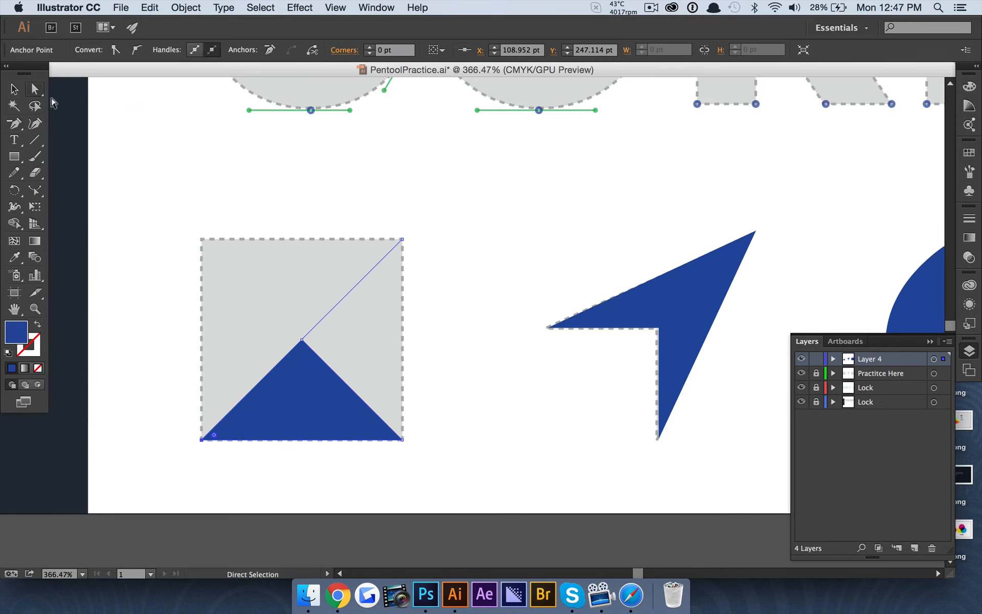
pyautogui.click(134, 165)
pyautogui.click(290, 397)
pyautogui.scroll(-3, 290, 397)
pyautogui.scroll(5, 290, 397)
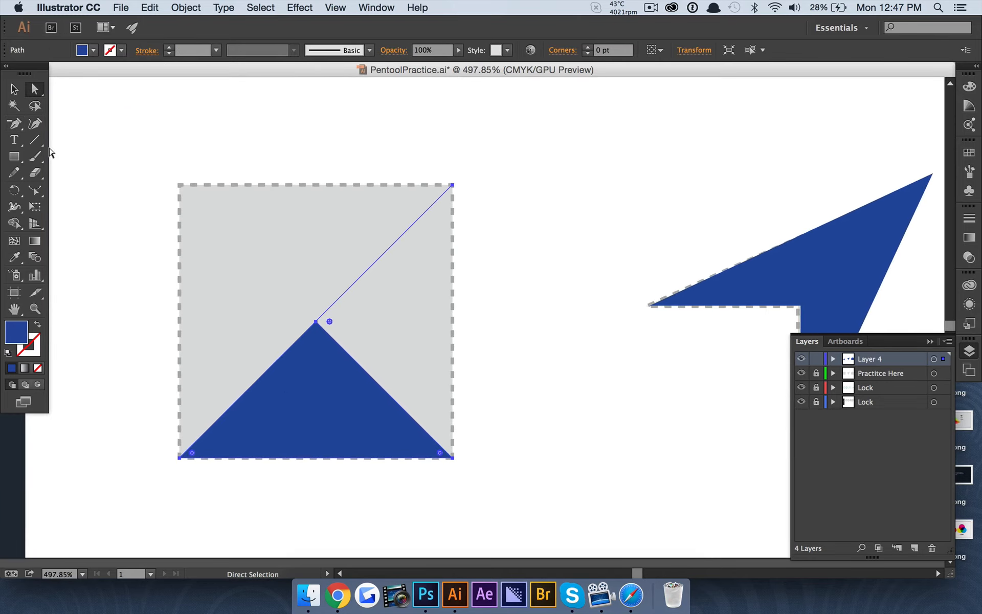
# Remove the triangle's stray top-right corner anchor and deselect it
pyautogui.click(14, 124)
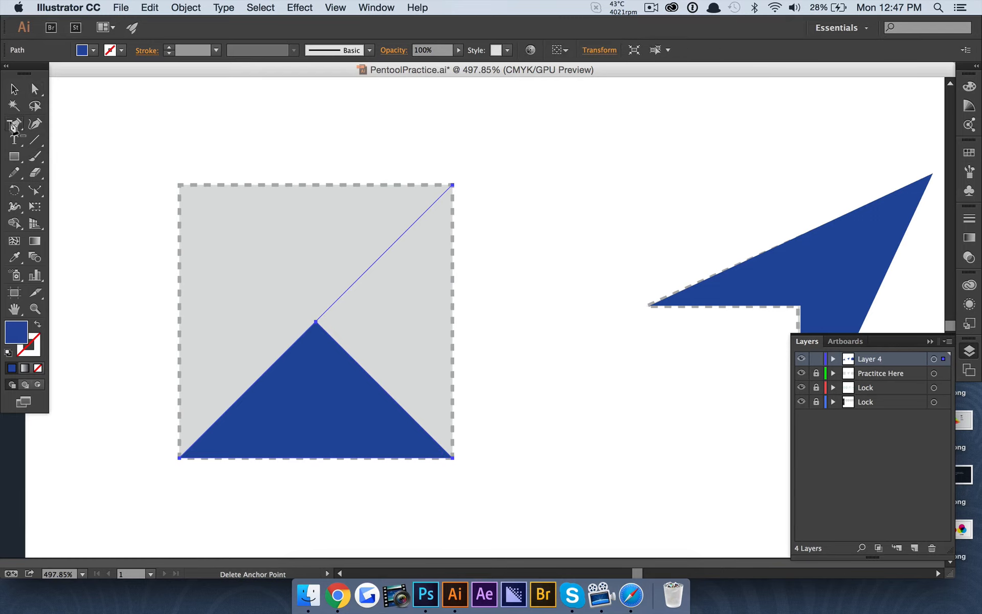
pyautogui.click(449, 186)
pyautogui.click(34, 89)
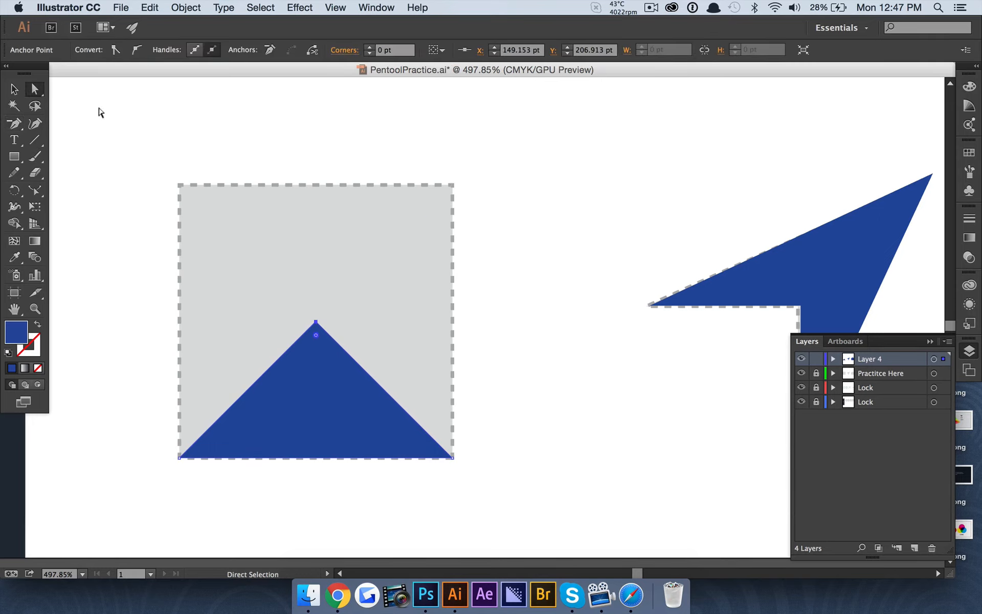
pyautogui.click(99, 113)
pyautogui.scroll(-5, 278, 325)
pyautogui.scroll(2, 278, 324)
pyautogui.scroll(2, 279, 325)
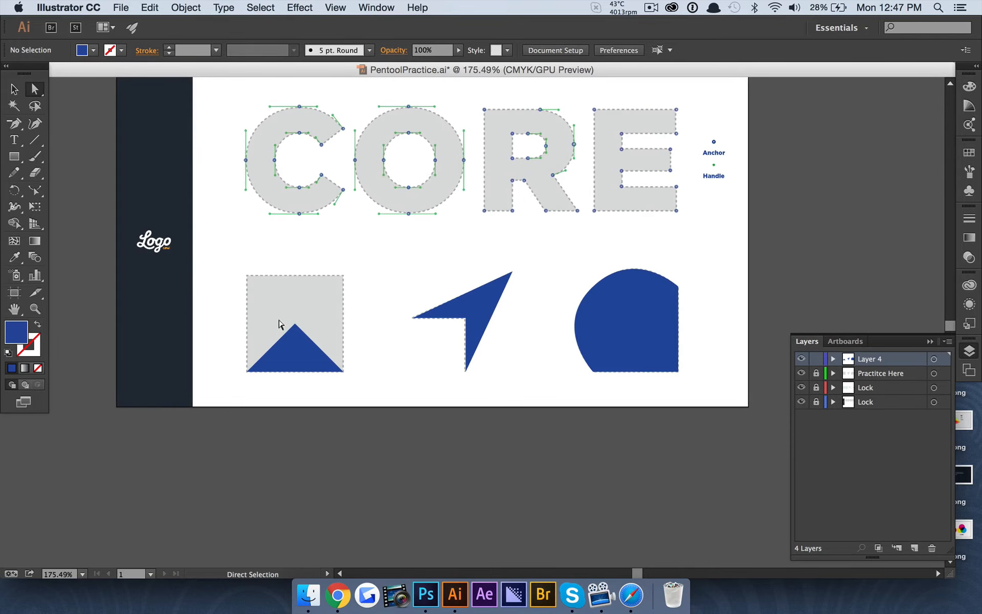
# Bring the whole CORE artboard into view and switch back to the basic Pen Tool
pyautogui.scroll(3, 279, 324)
pyautogui.hscroll(3, 279, 324)
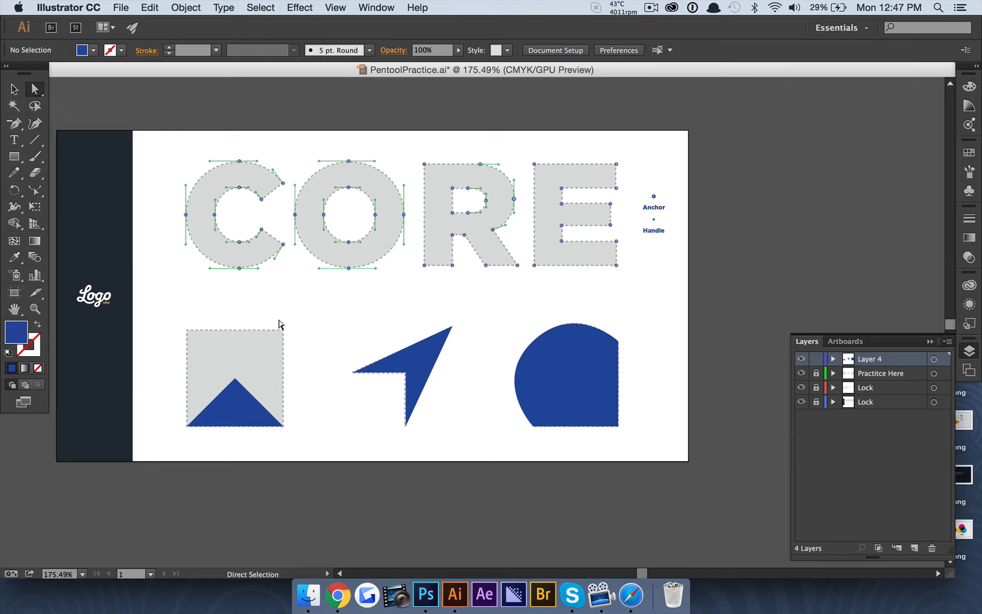
pyautogui.moveTo(8, 127); pyautogui.dragTo(77, 124)
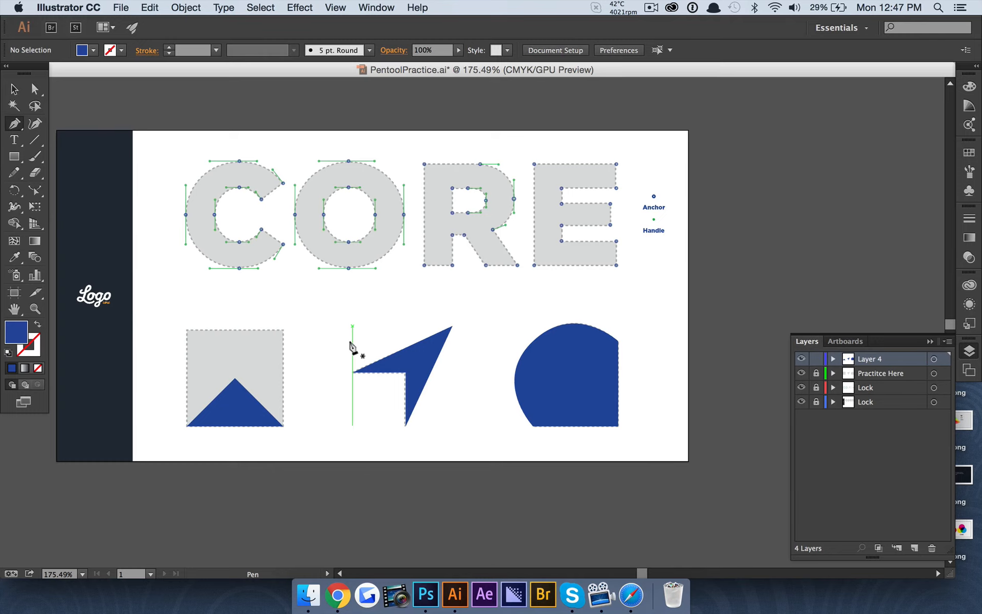
pyautogui.hscroll(5, 352, 348)
pyautogui.scroll(5, 450, 344)
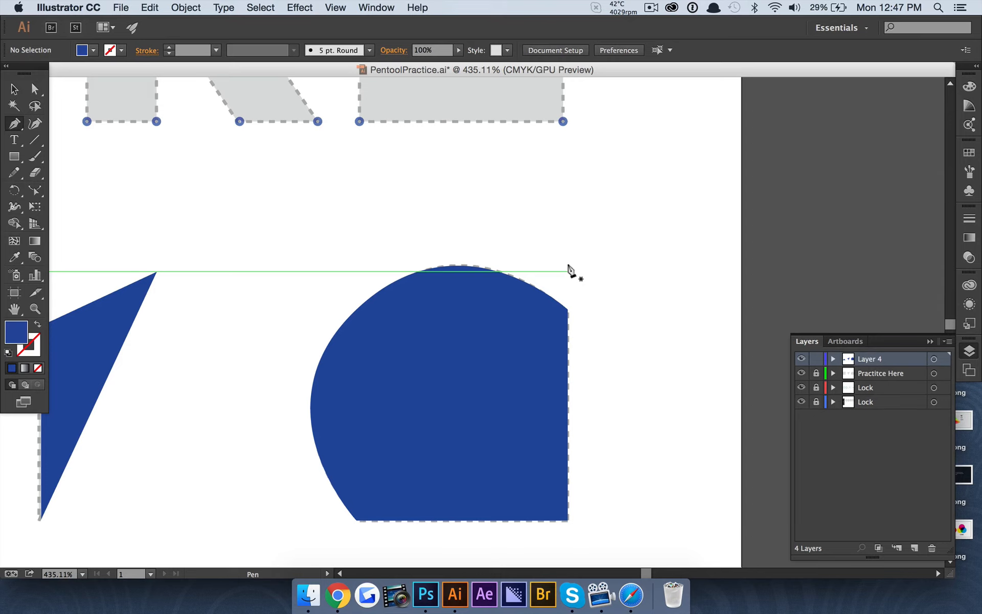
pyautogui.scroll(-5, 569, 271)
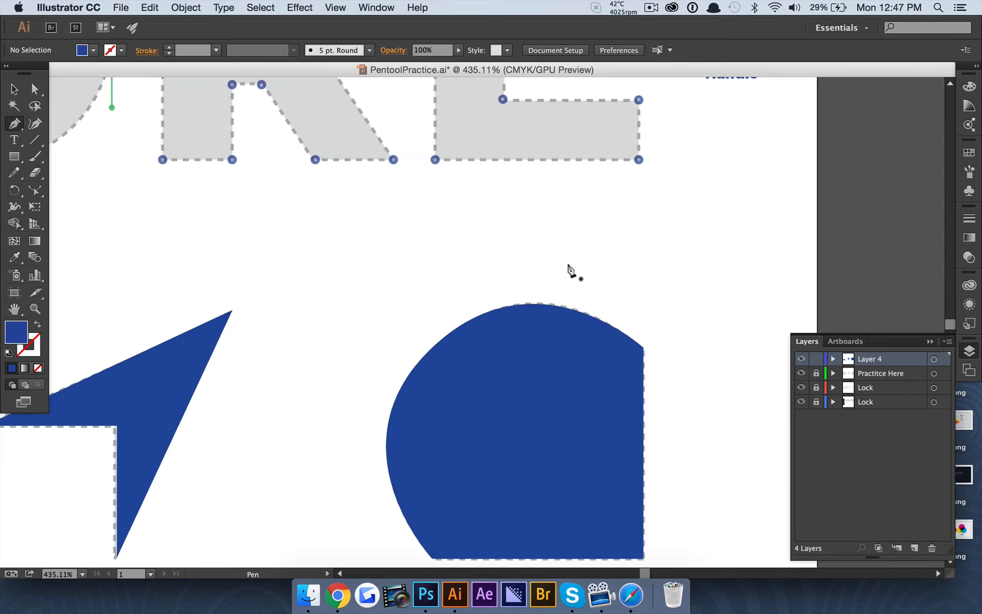
pyautogui.scroll(5, 452, 211)
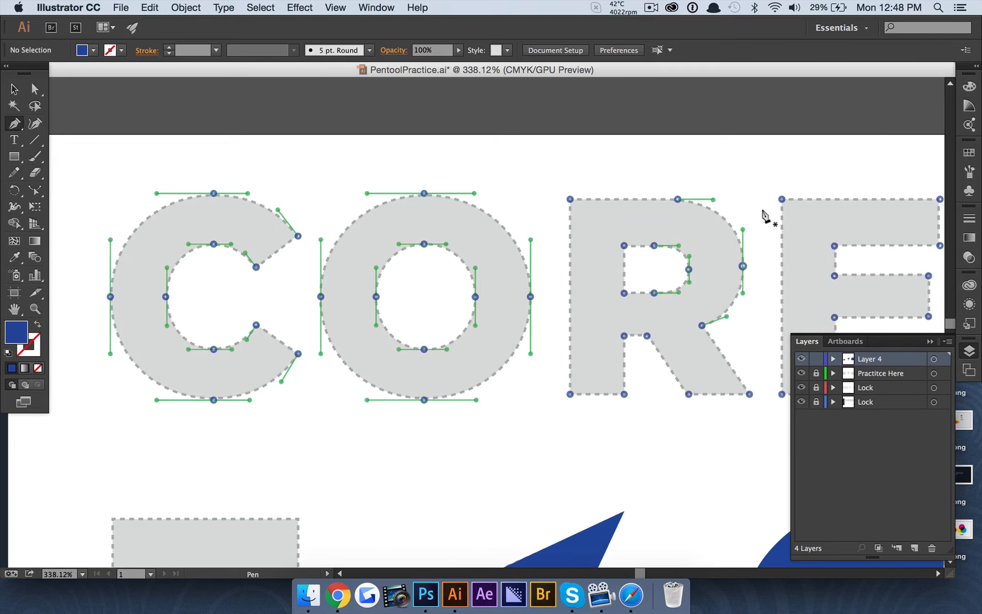
pyautogui.hscroll(10, 764, 213)
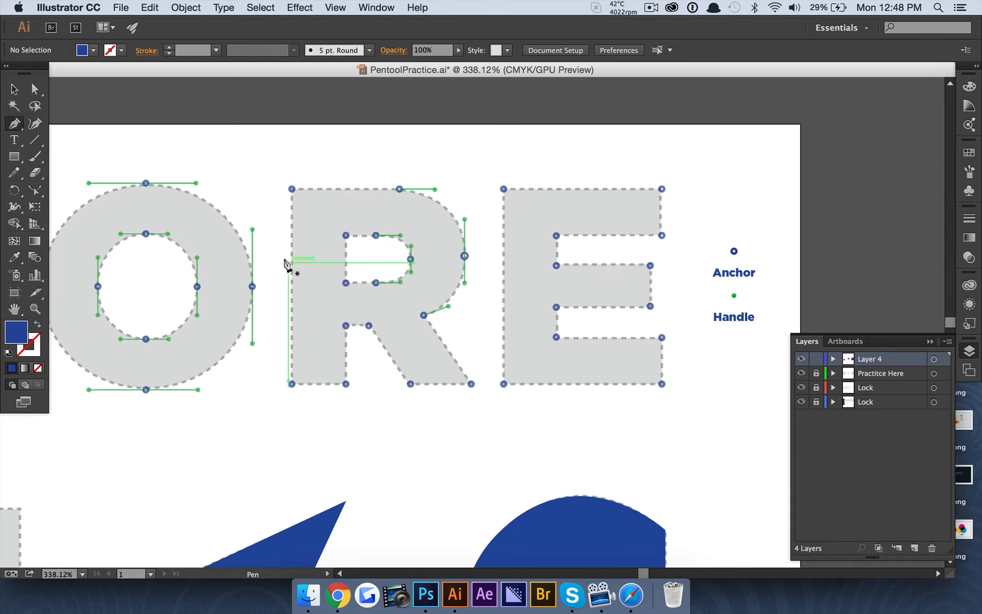
pyautogui.scroll(3, 347, 251)
pyautogui.scroll(-3, 347, 251)
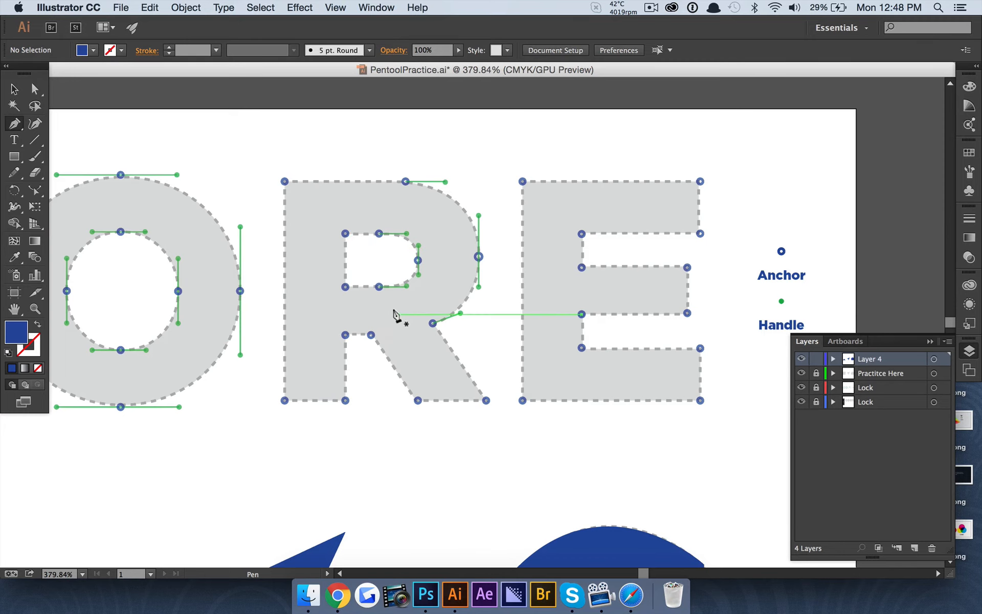
pyautogui.hscroll(-9, 394, 314)
pyautogui.hscroll(10, 394, 314)
pyautogui.scroll(3, 311, 218)
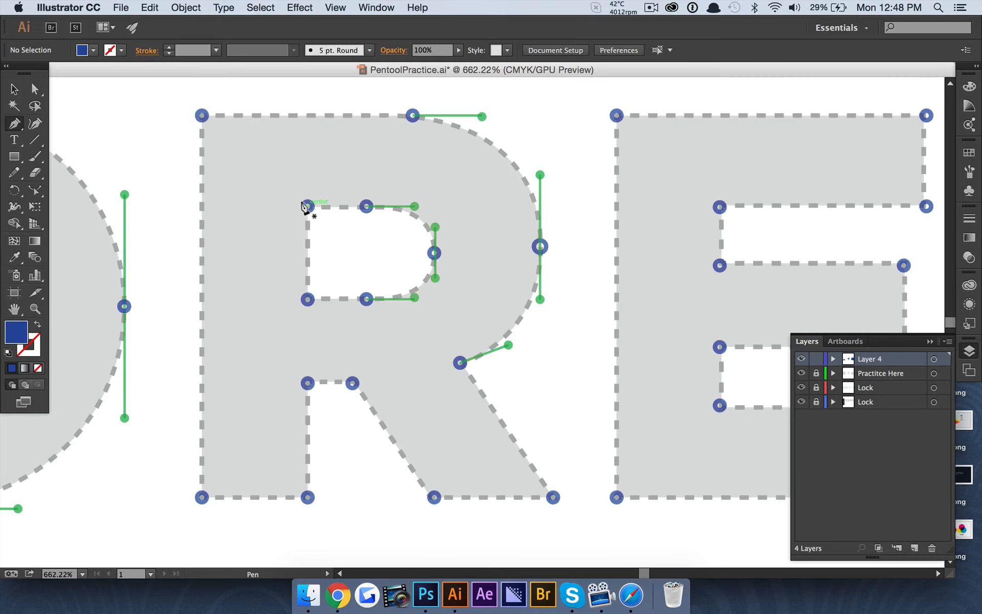
pyautogui.hscroll(-4, 305, 207)
pyautogui.scroll(2, 305, 207)
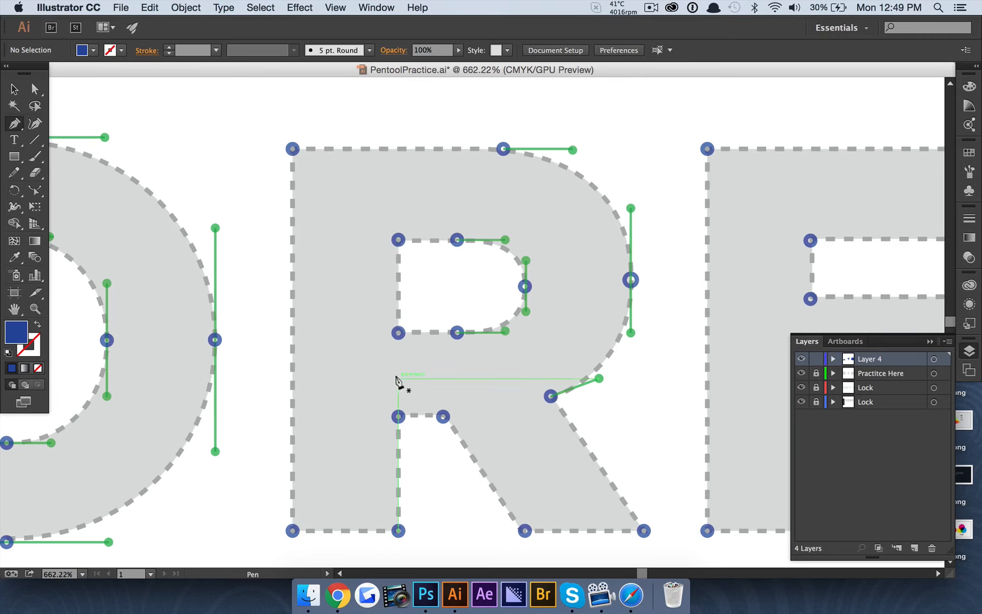
pyautogui.scroll(2, 444, 258)
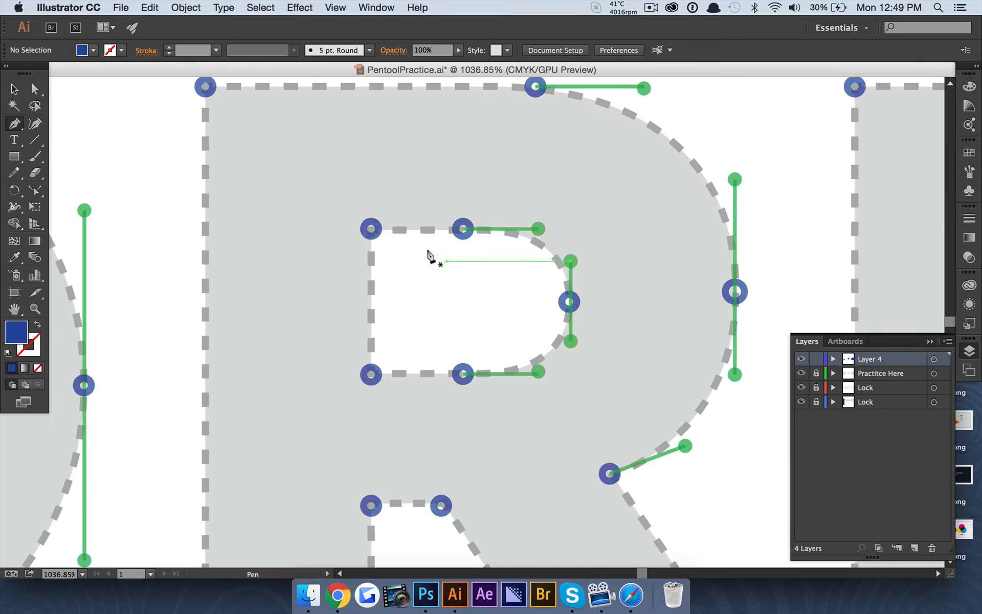
# Trace the R's counter: corner points on the left and bottom, a curved right point
pyautogui.click(369, 229)
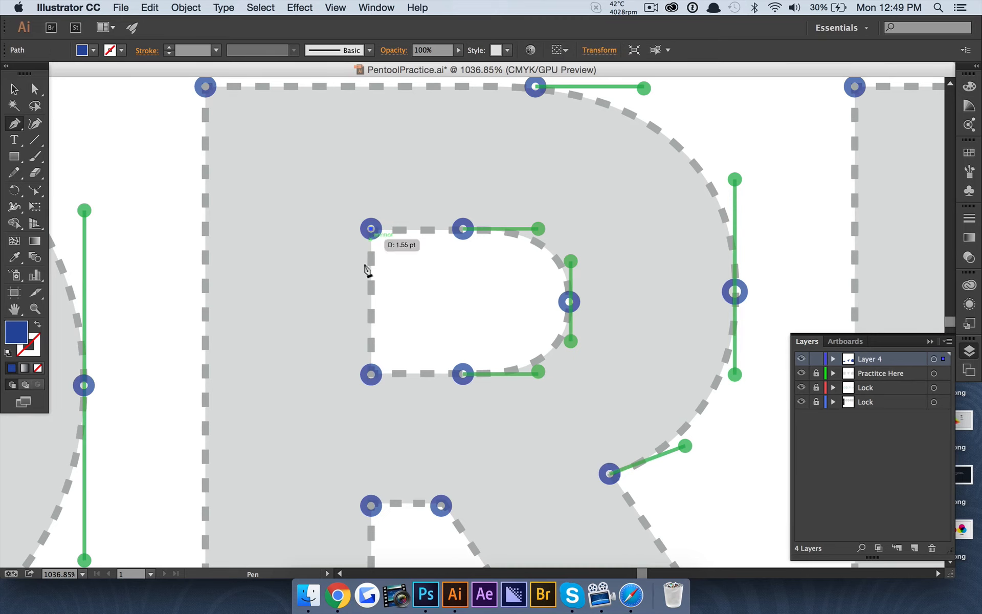
pyautogui.keyDown('shift'); pyautogui.click(369, 376); pyautogui.keyUp('shift')
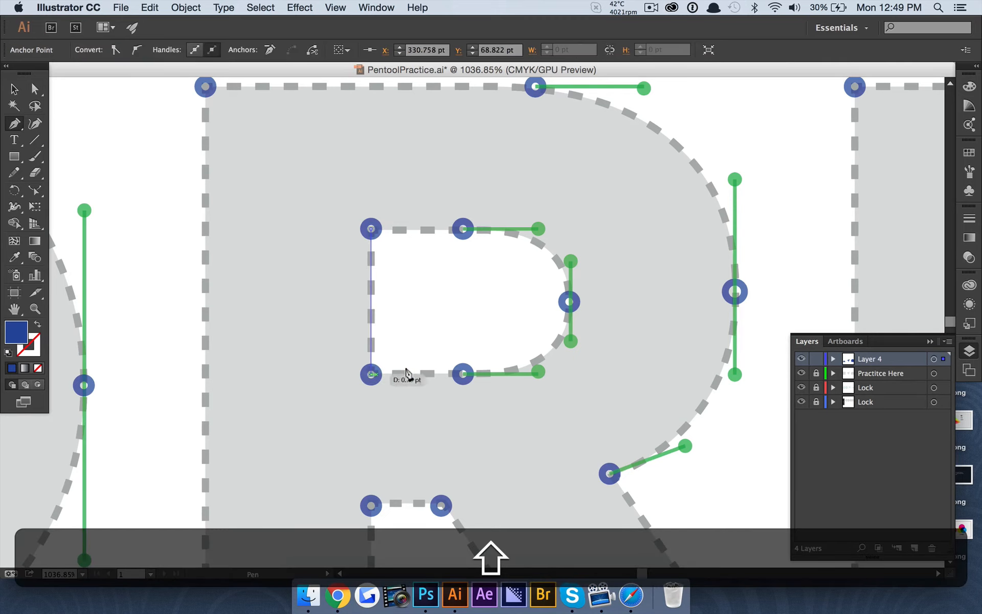
pyautogui.keyDown('shift'); pyautogui.click(460, 373); pyautogui.keyUp('shift')
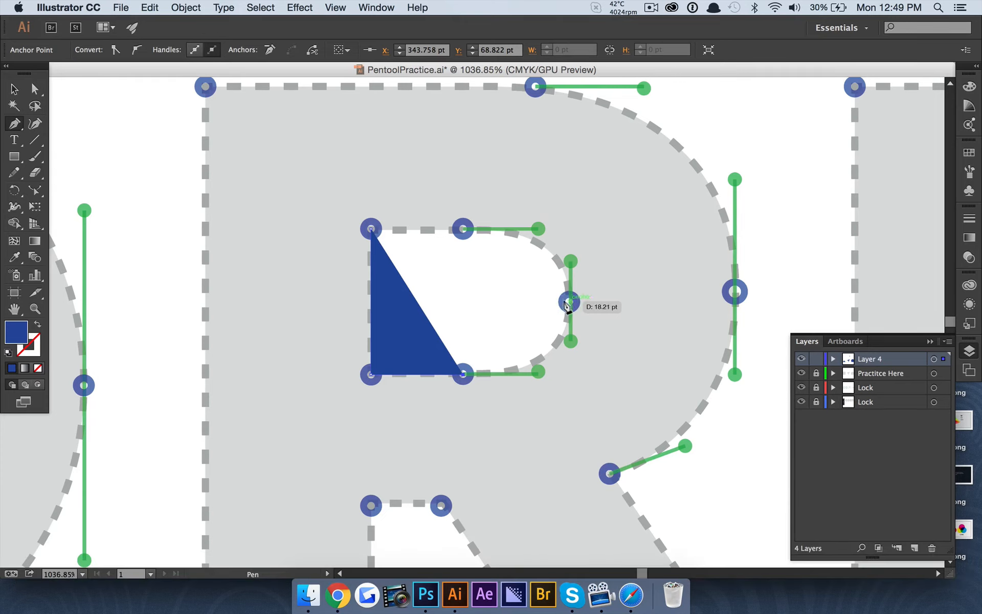
pyautogui.click(568, 302)
pyautogui.moveTo(564, 297); pyautogui.dragTo(568, 260)
pyautogui.press('shift')
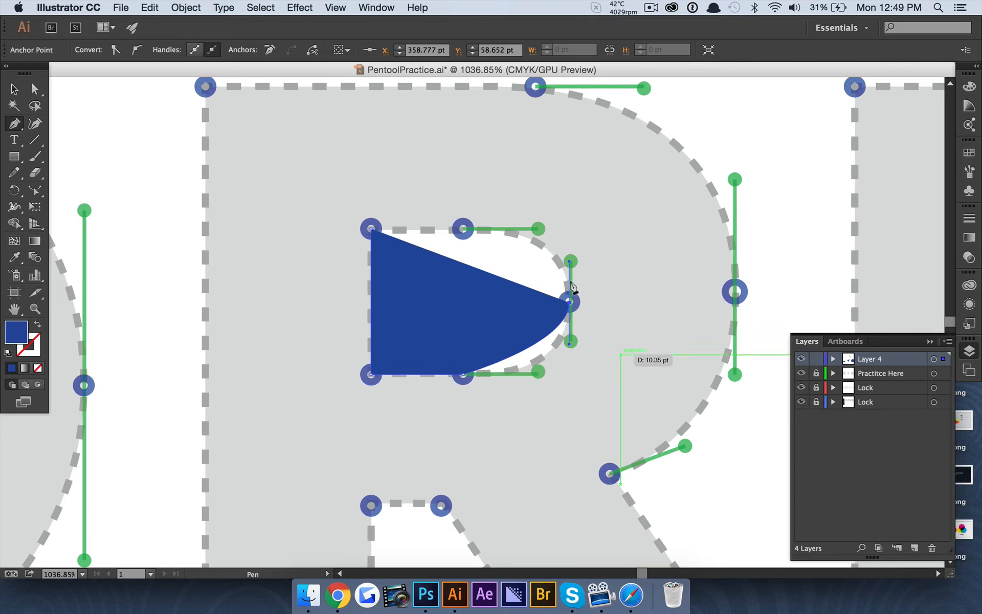
# Pull a horizontal handle from the bottom-middle anchor to round the lower-right curve
pyautogui.click(34, 88)
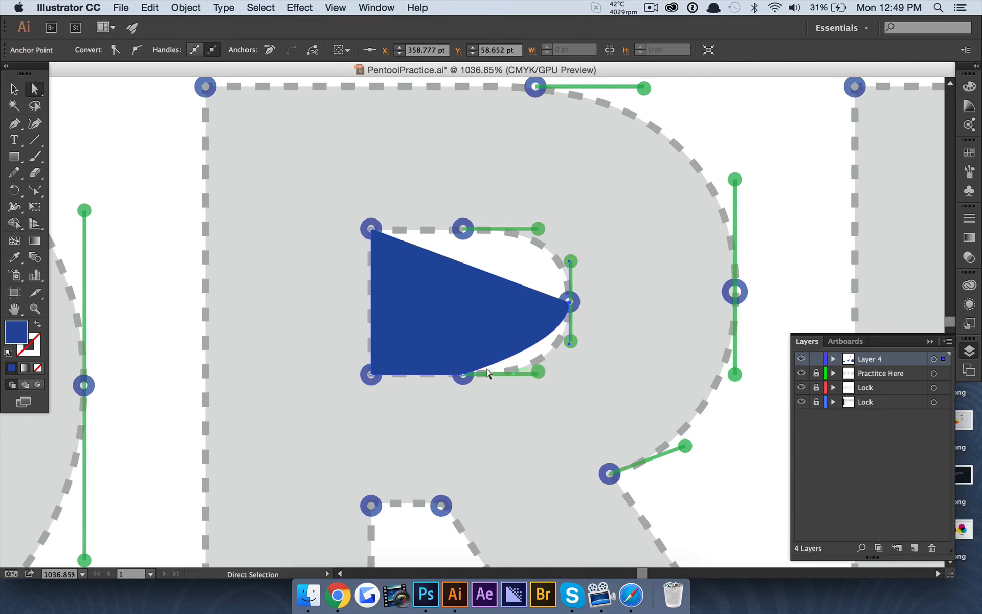
pyautogui.click(459, 372)
pyautogui.scroll(3, 489, 368)
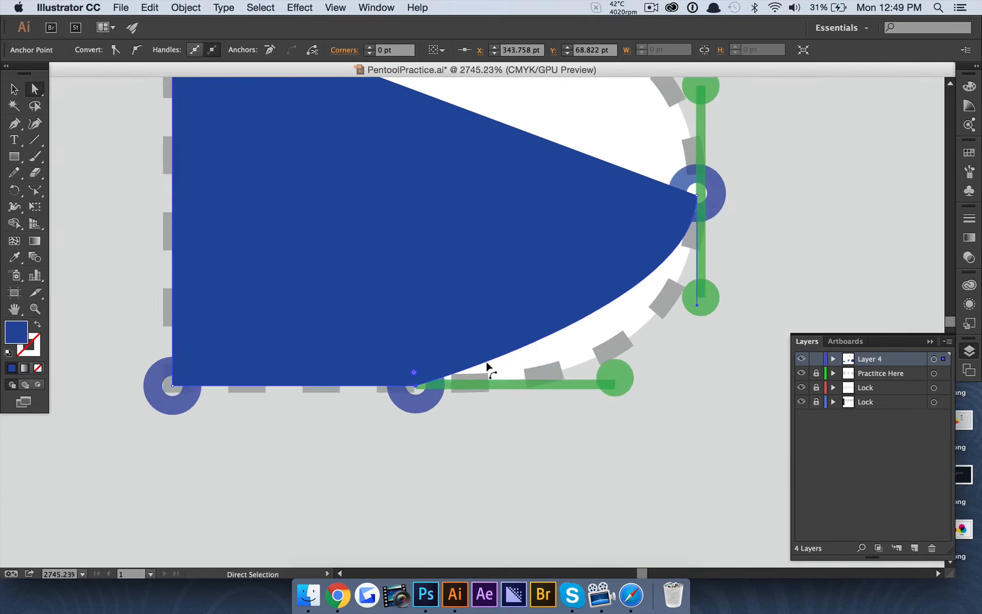
pyautogui.click(16, 127)
pyautogui.moveTo(17, 131); pyautogui.dragTo(86, 174)
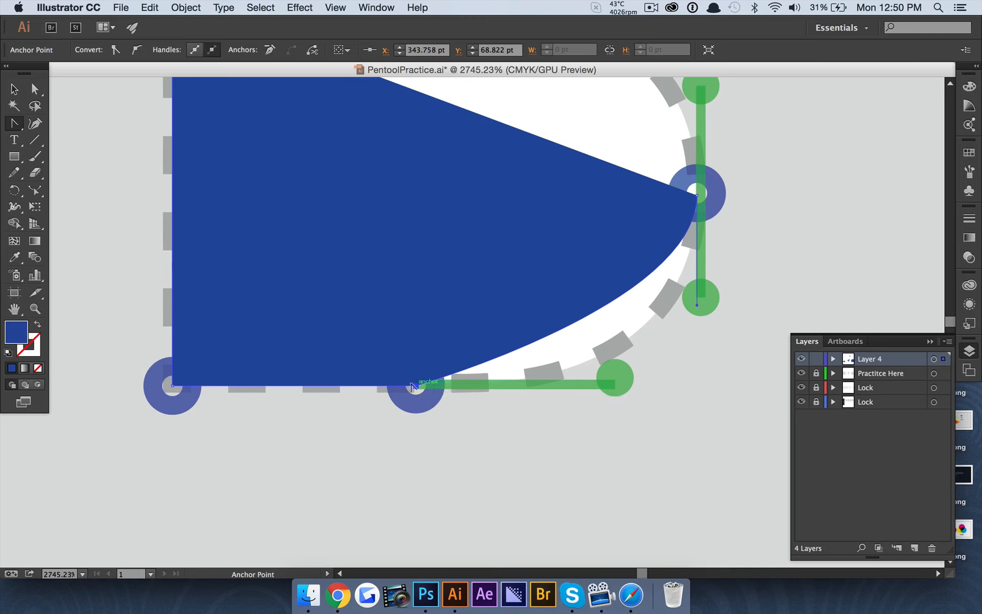
pyautogui.moveTo(412, 386); pyautogui.dragTo(625, 381)
pyautogui.press('super+z')
pyautogui.press('a')
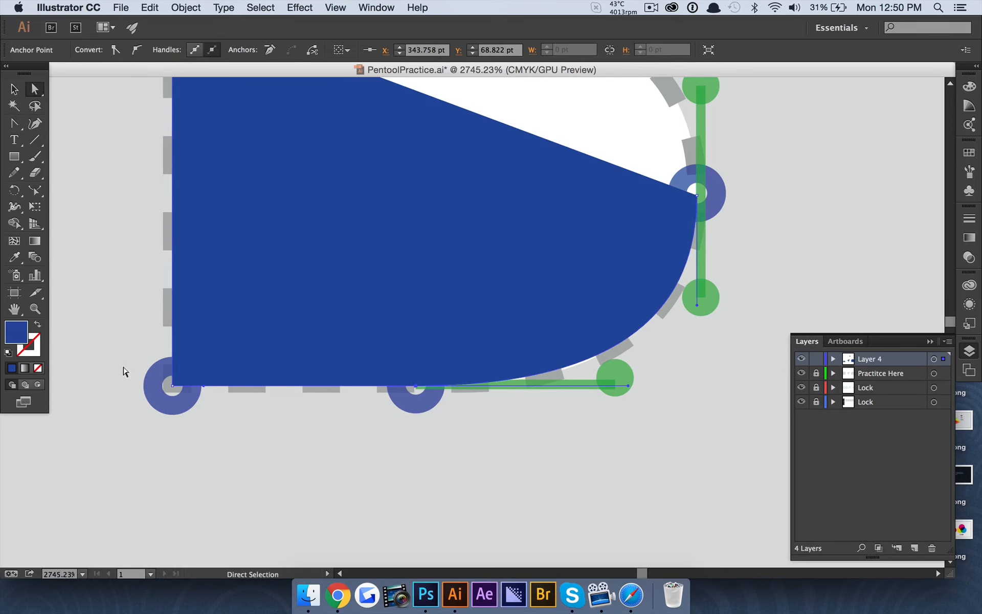
pyautogui.click(413, 385)
pyautogui.moveTo(204, 386); pyautogui.dragTo(412, 385)
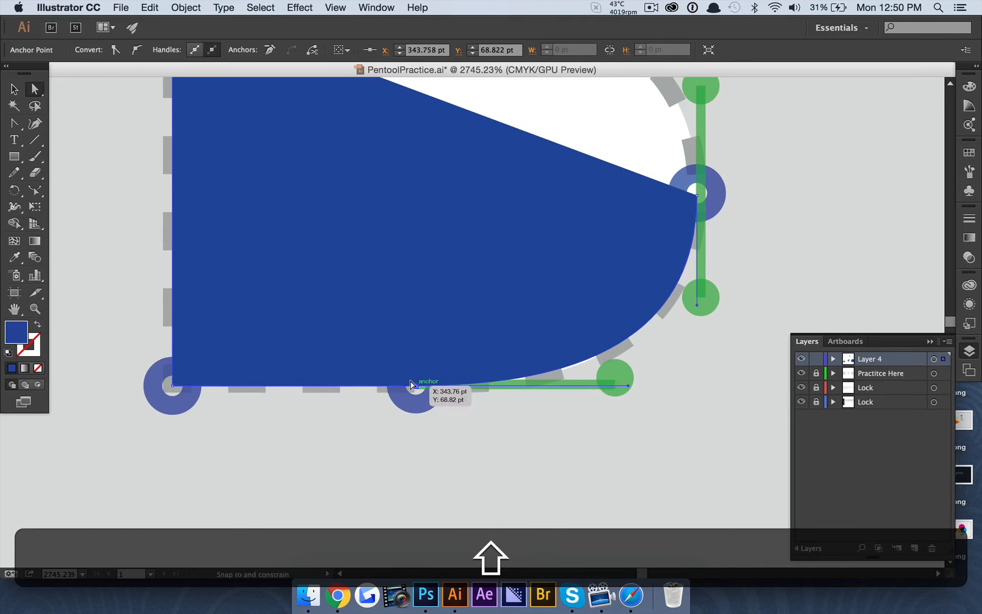
pyautogui.click(467, 469)
pyautogui.scroll(-6, 336, 382)
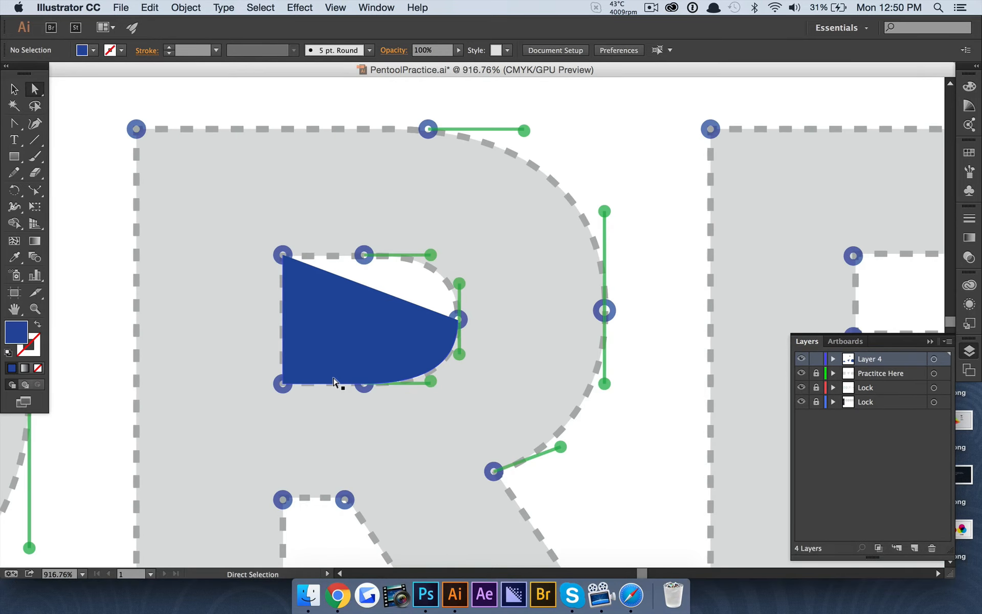
# Continue the bowl path from its right end and curve it along the dashed outline to the top-middle anchor
pyautogui.click(14, 123)
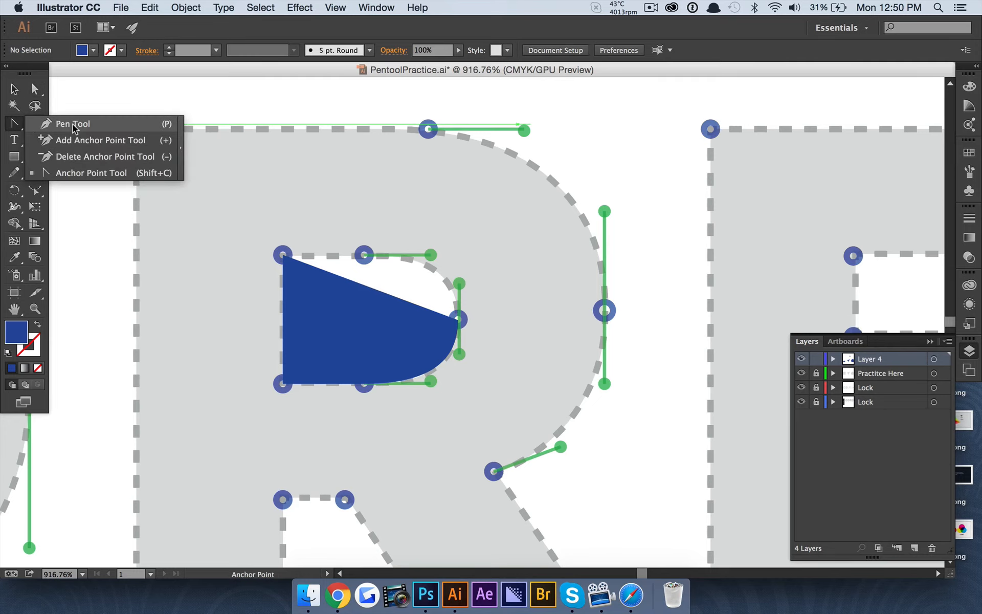
pyautogui.scroll(1, 377, 255)
pyautogui.scroll(4, 377, 254)
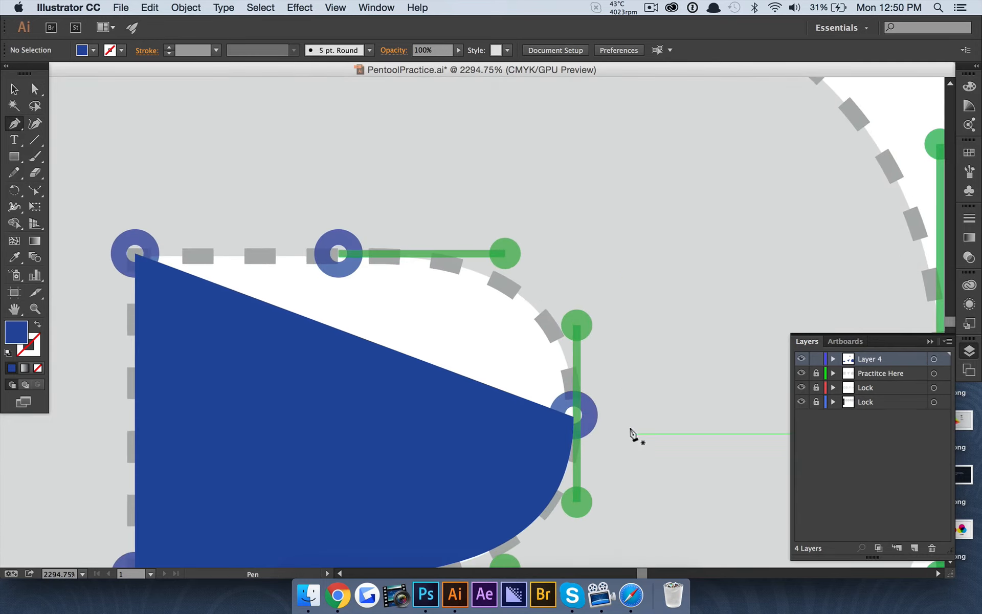
pyautogui.click(574, 415)
pyautogui.scroll(-4, 501, 217)
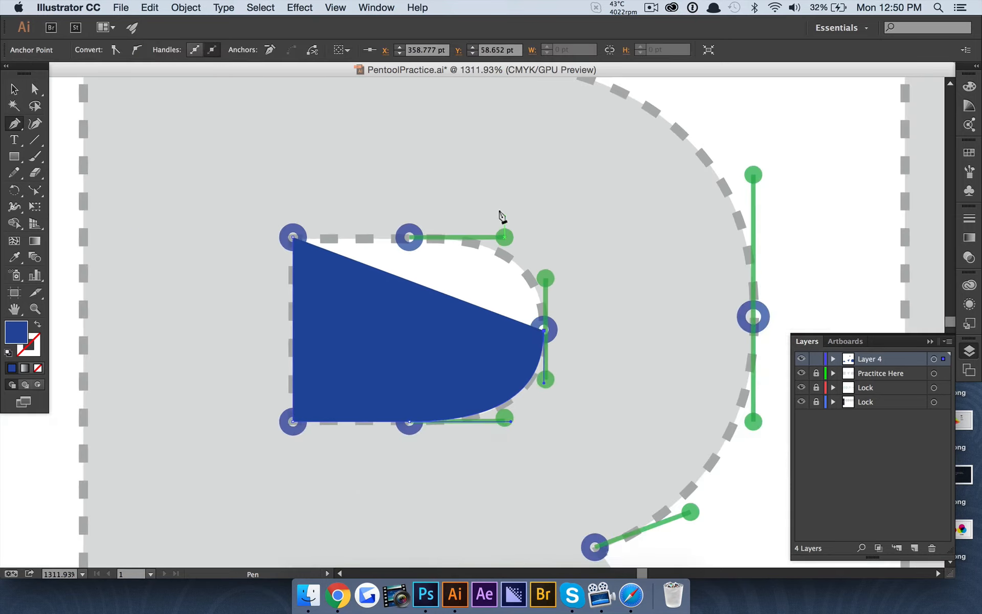
pyautogui.scroll(4, 501, 217)
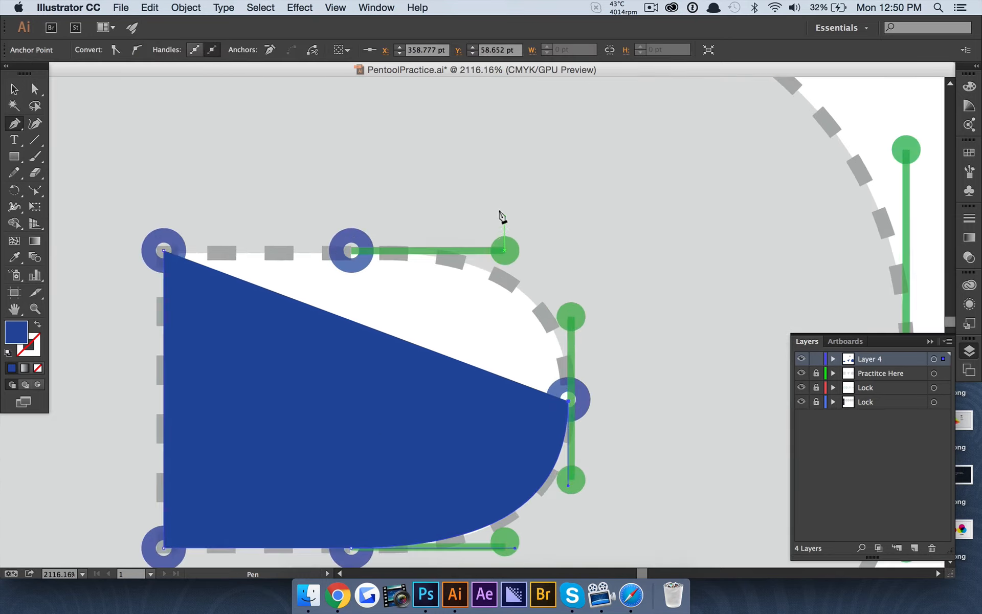
pyautogui.click(346, 251)
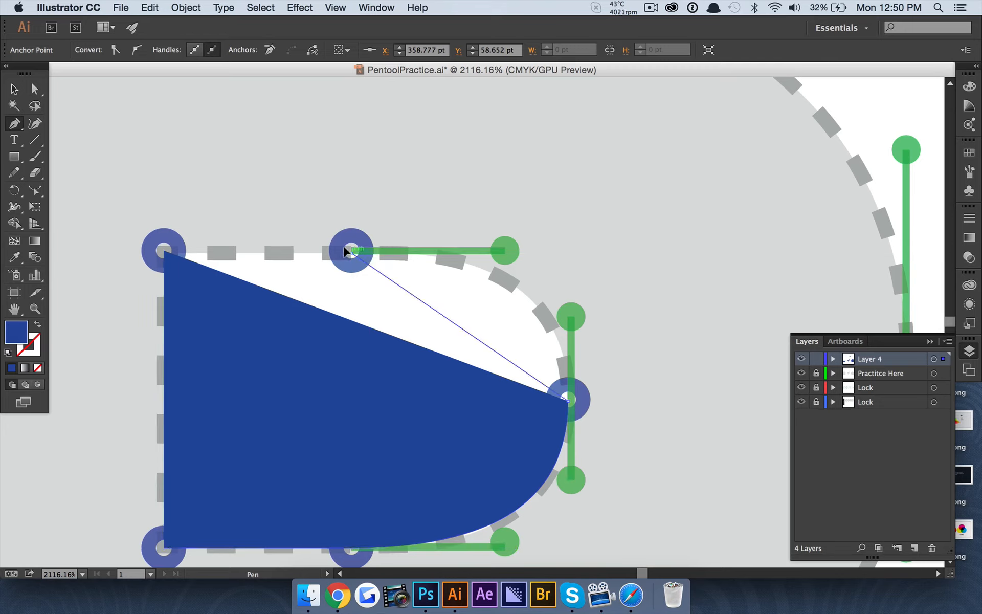
pyautogui.moveTo(346, 250); pyautogui.dragTo(120, 253)
# Retract the stray top handle and close the bowl shape at its top-left starting corner
pyautogui.click(35, 89)
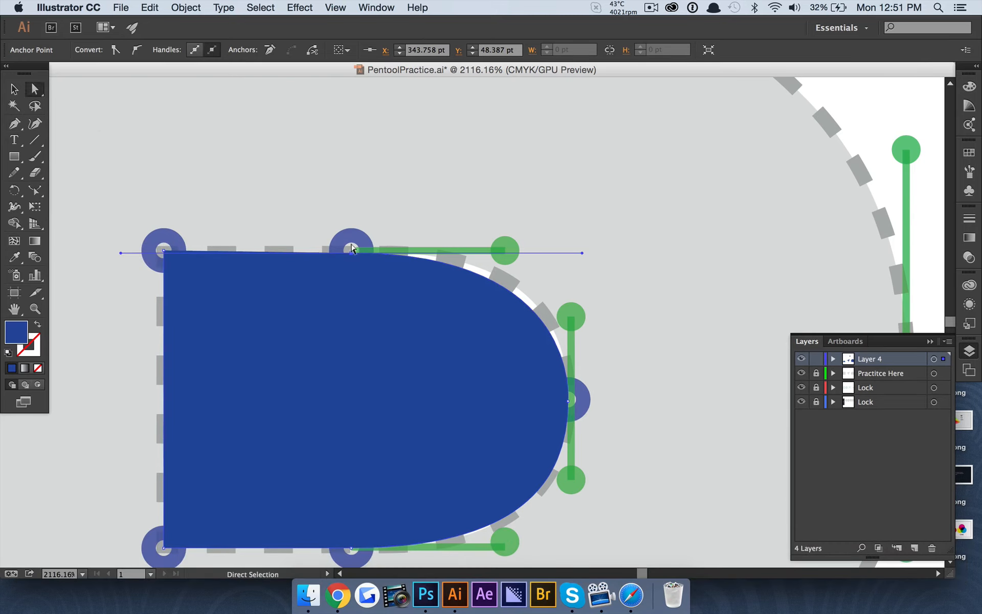
pyautogui.moveTo(115, 253); pyautogui.dragTo(347, 251)
pyautogui.press('p')
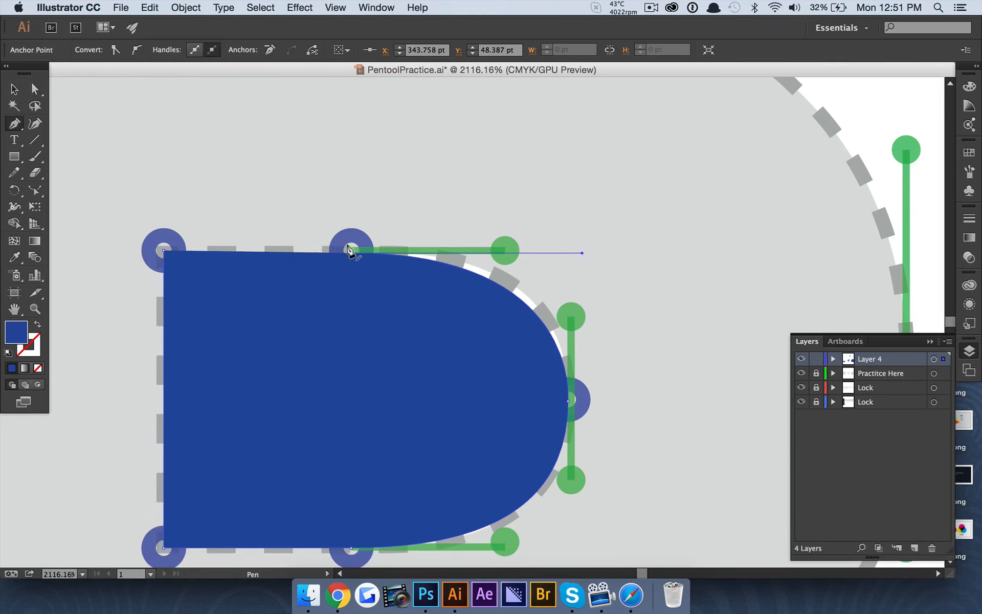
pyautogui.click(348, 251)
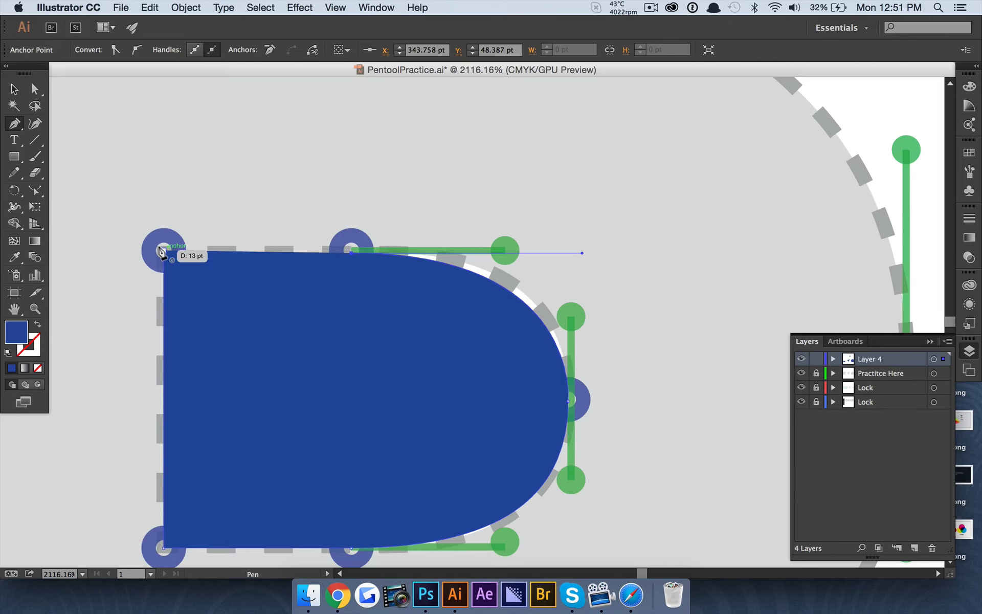
pyautogui.click(162, 251)
# Adjust the top anchor's handle along the bowl shape's top edge
pyautogui.click(39, 92)
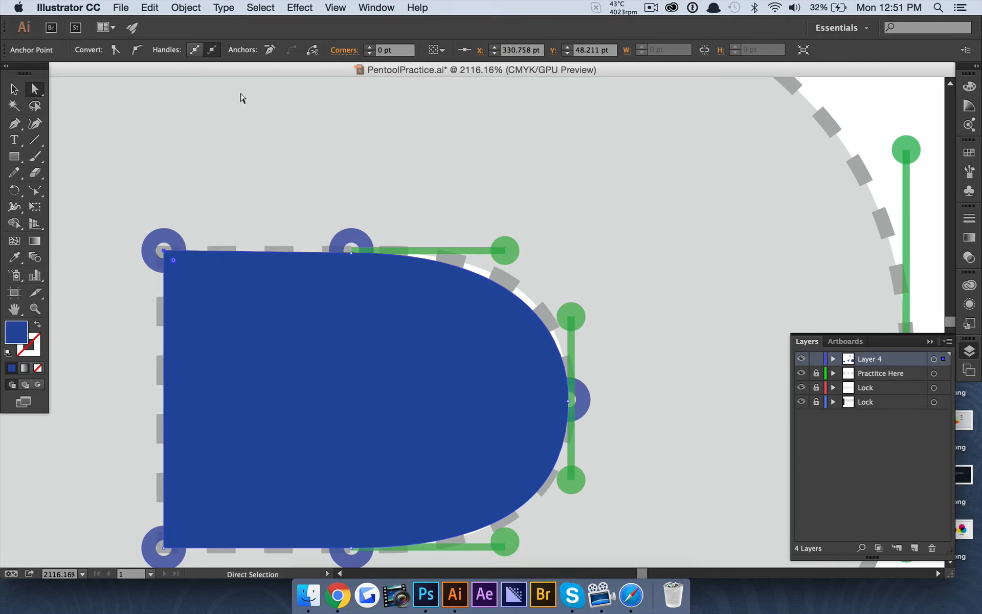
pyautogui.click(241, 96)
pyautogui.scroll(-5, 486, 339)
pyautogui.scroll(5, 489, 340)
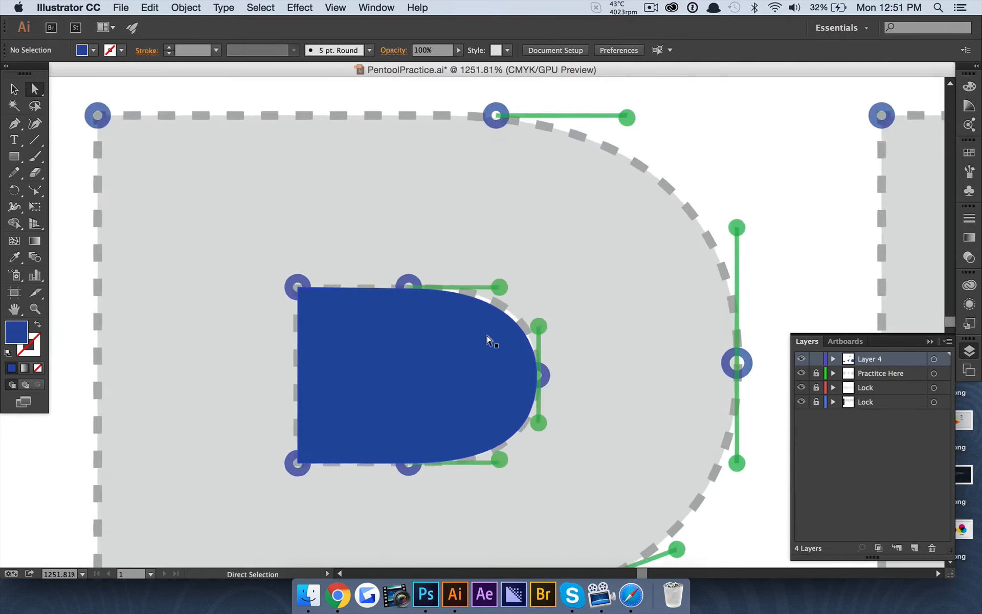
pyautogui.click(379, 292)
pyautogui.click(370, 266)
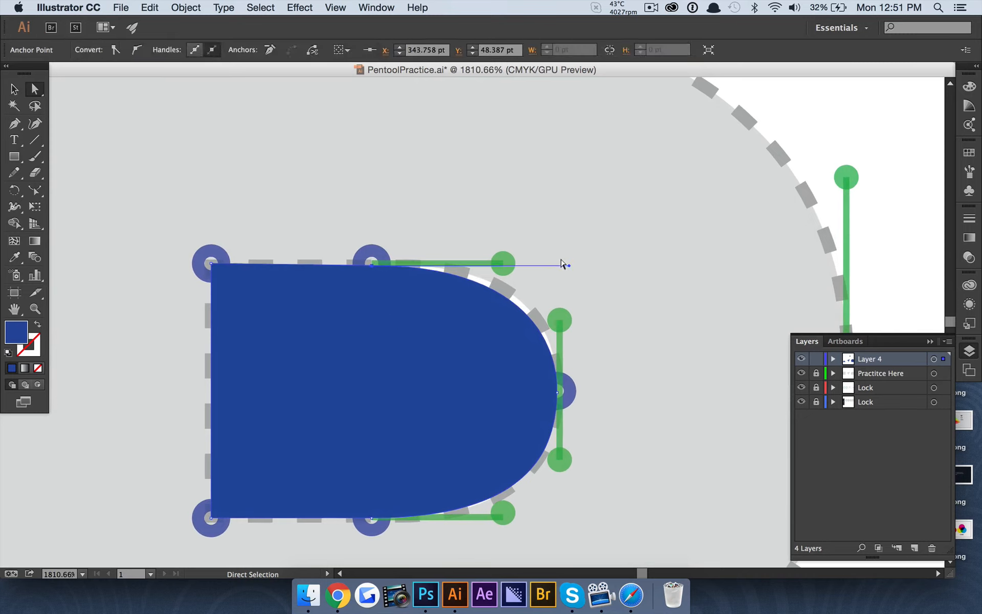
pyautogui.moveTo(564, 264); pyautogui.dragTo(569, 264)
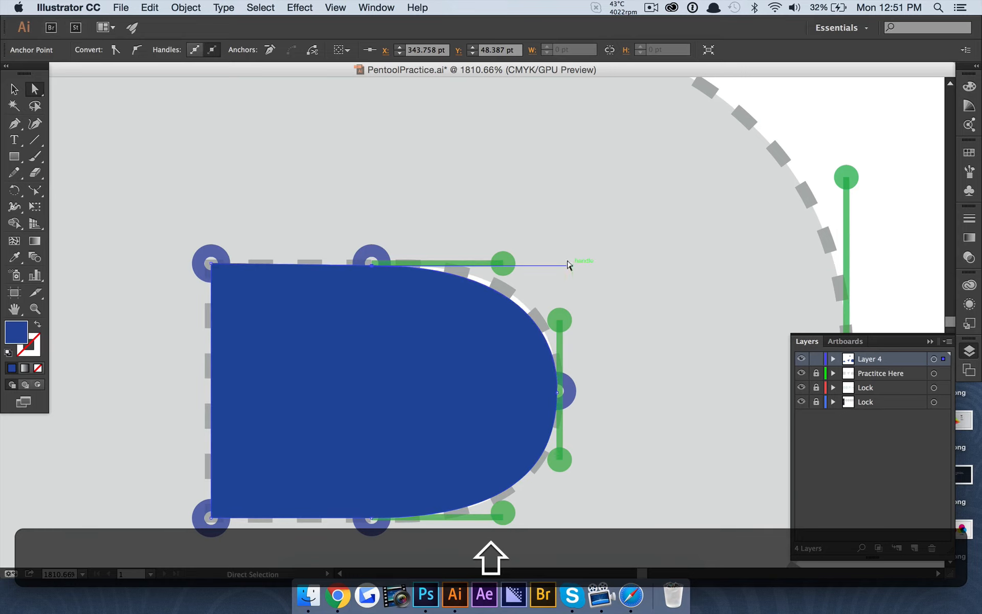
# Reshape the right anchor's handles so the rounded side follows the dashed curve
pyautogui.click(557, 394)
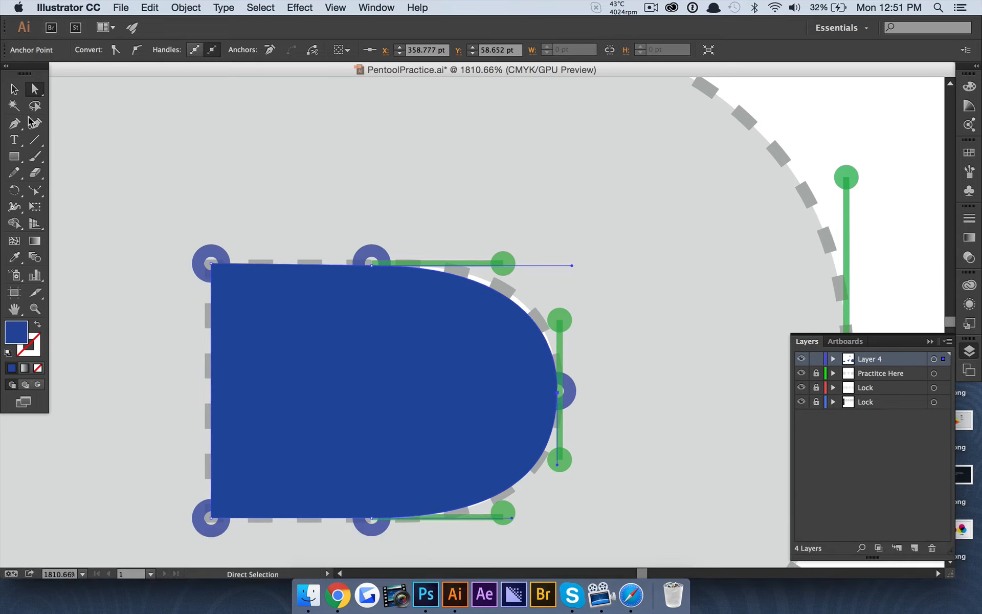
pyautogui.moveTo(14, 123); pyautogui.dragTo(67, 175)
pyautogui.moveTo(557, 393); pyautogui.dragTo(557, 285)
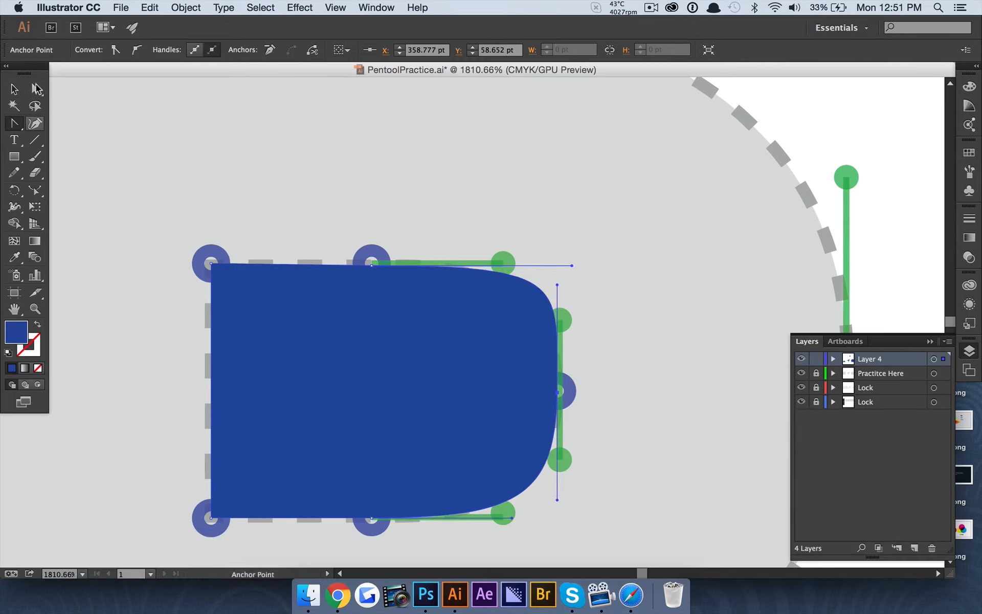
pyautogui.click(35, 89)
pyautogui.moveTo(552, 283); pyautogui.dragTo(553, 370)
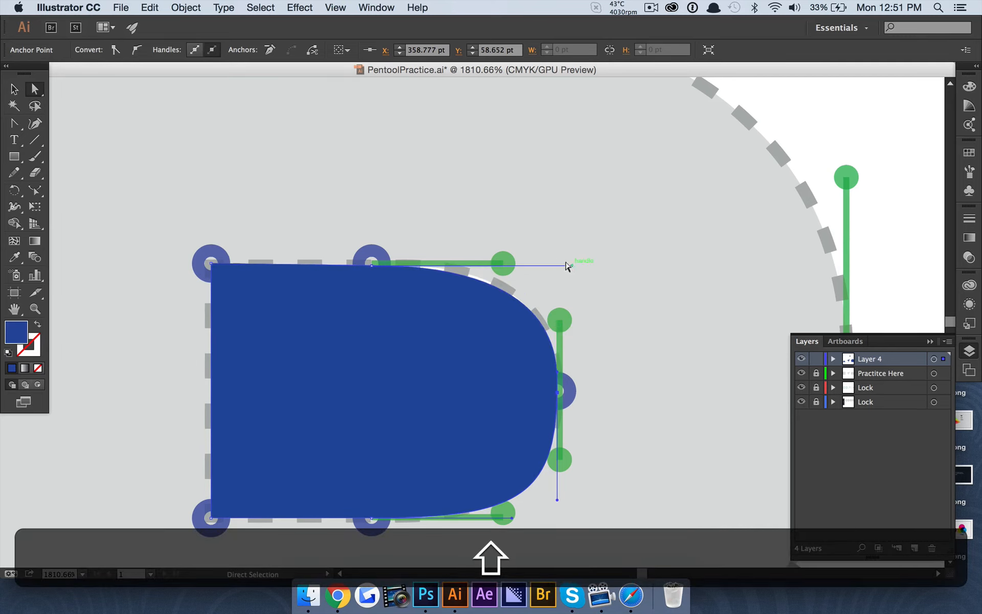
pyautogui.moveTo(567, 266); pyautogui.dragTo(504, 265)
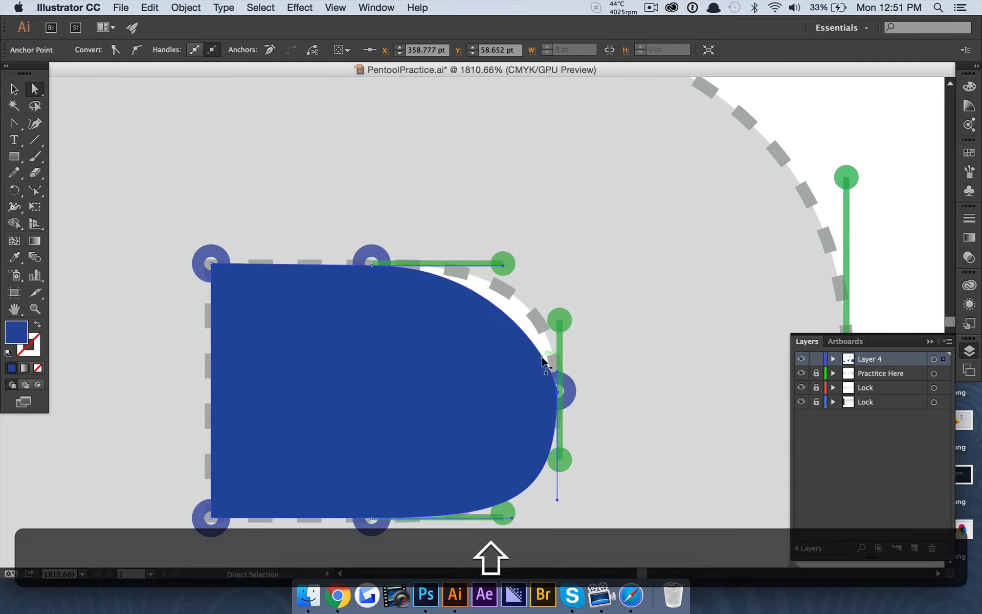
pyautogui.moveTo(544, 359); pyautogui.dragTo(556, 320)
pyautogui.moveTo(552, 495); pyautogui.dragTo(559, 457)
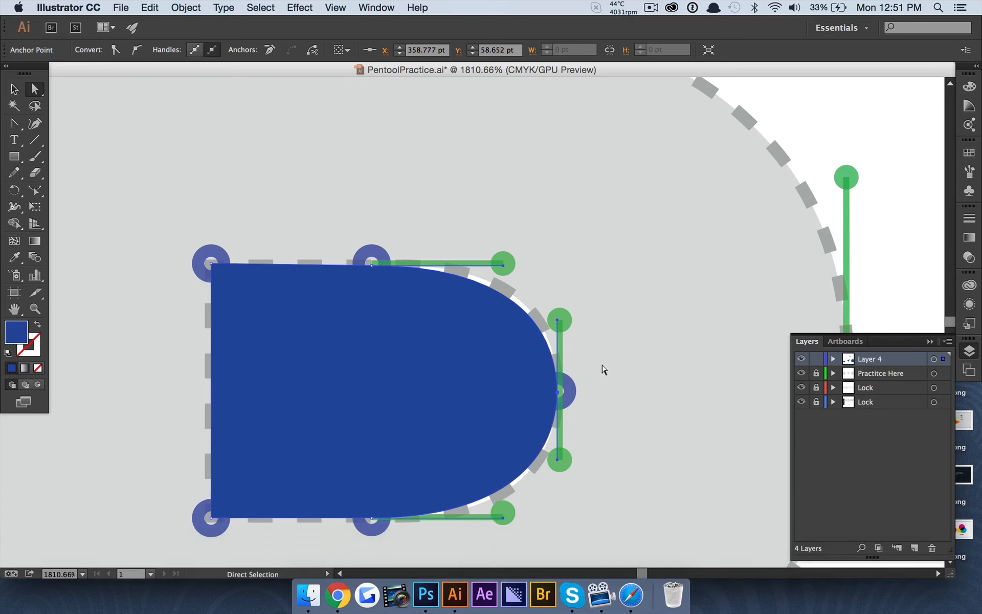
pyautogui.click(604, 369)
pyautogui.scroll(-5, 429, 397)
pyautogui.scroll(3, 432, 399)
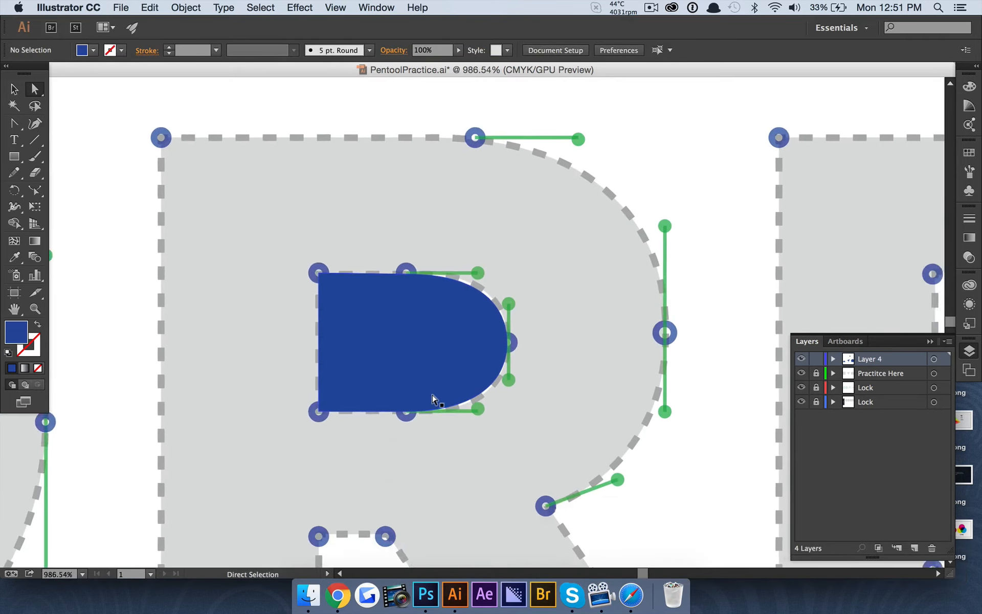
pyautogui.click(403, 304)
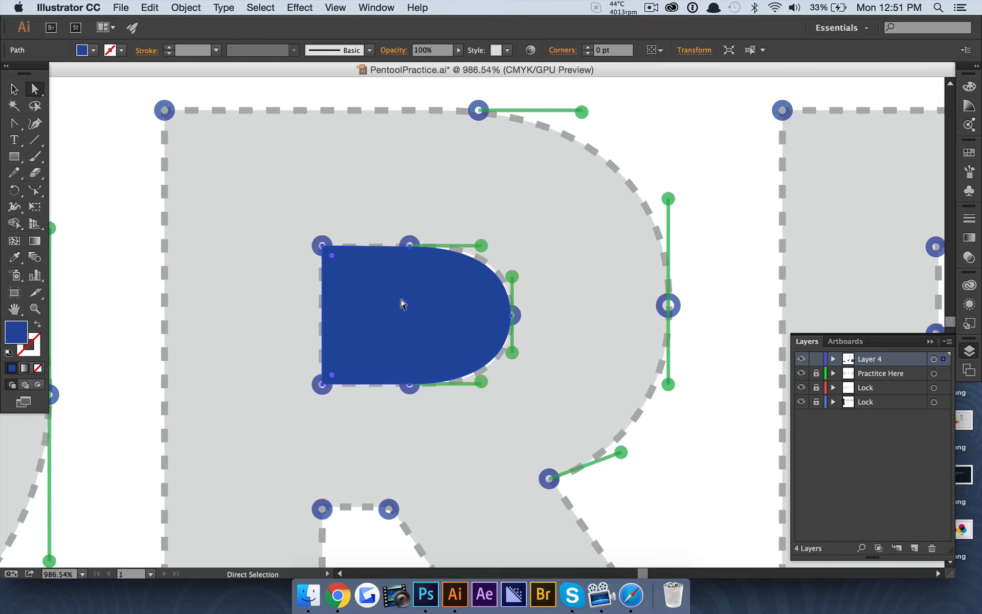
pyautogui.moveTo(319, 264); pyautogui.dragTo(228, 199)
pyautogui.press('super+z')
pyautogui.moveTo(319, 245); pyautogui.dragTo(99, 107)
pyautogui.press('super+z')
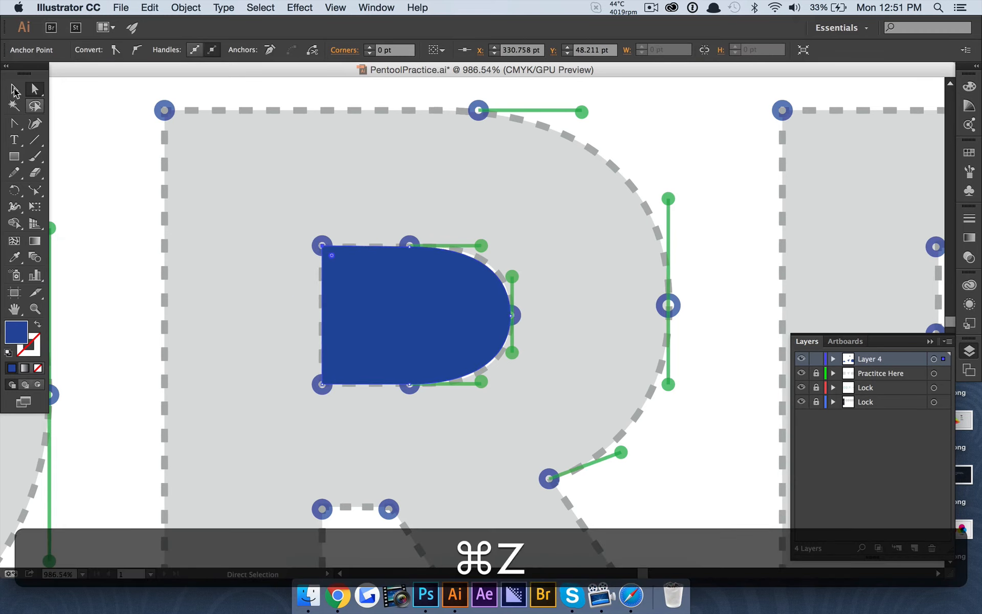
pyautogui.click(14, 89)
pyautogui.moveTo(392, 277); pyautogui.dragTo(440, 280)
pyautogui.press('super+z')
pyautogui.press('super+z')
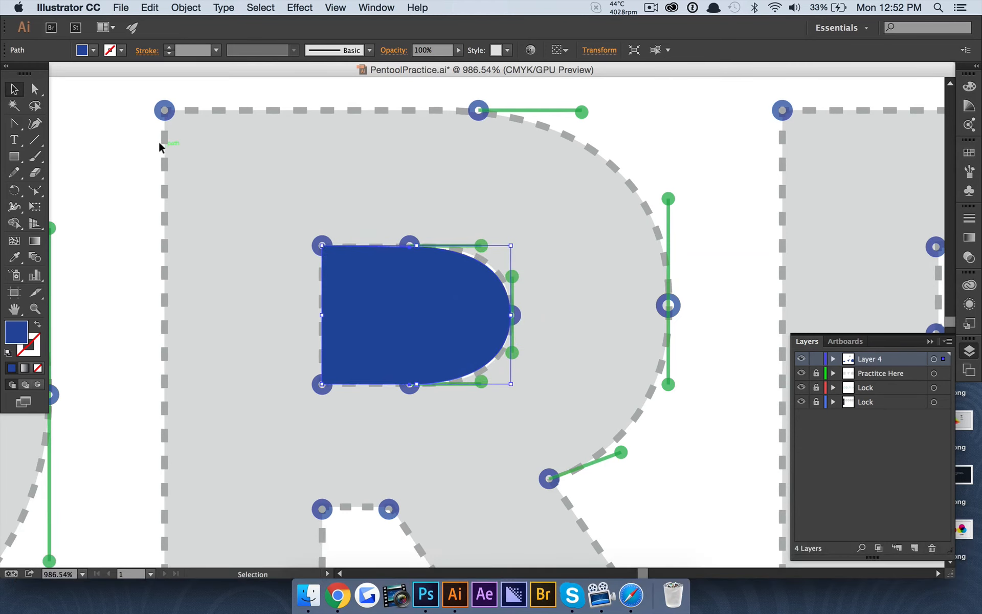
pyautogui.click(114, 155)
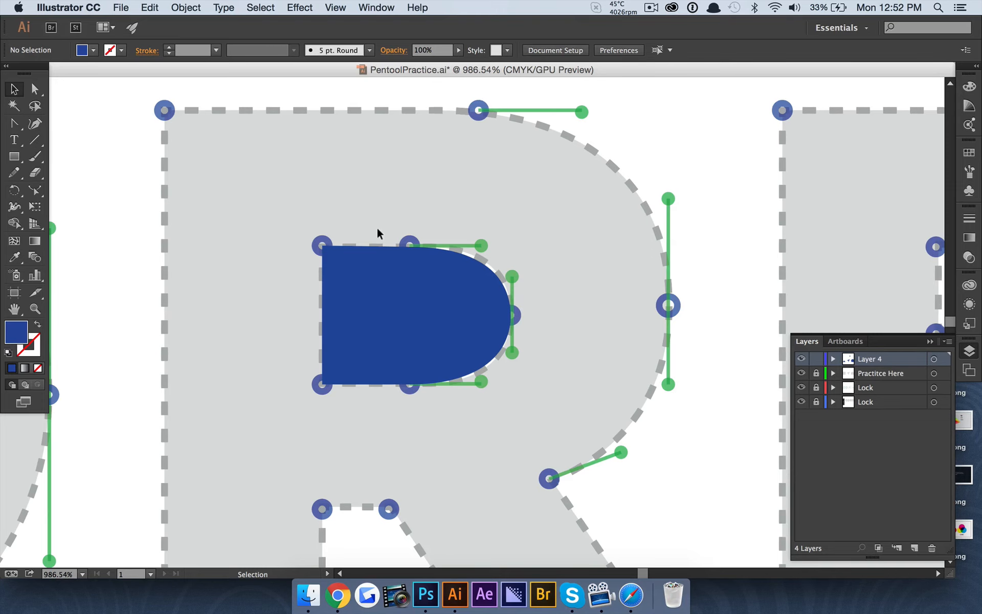
pyautogui.scroll(-5, 378, 229)
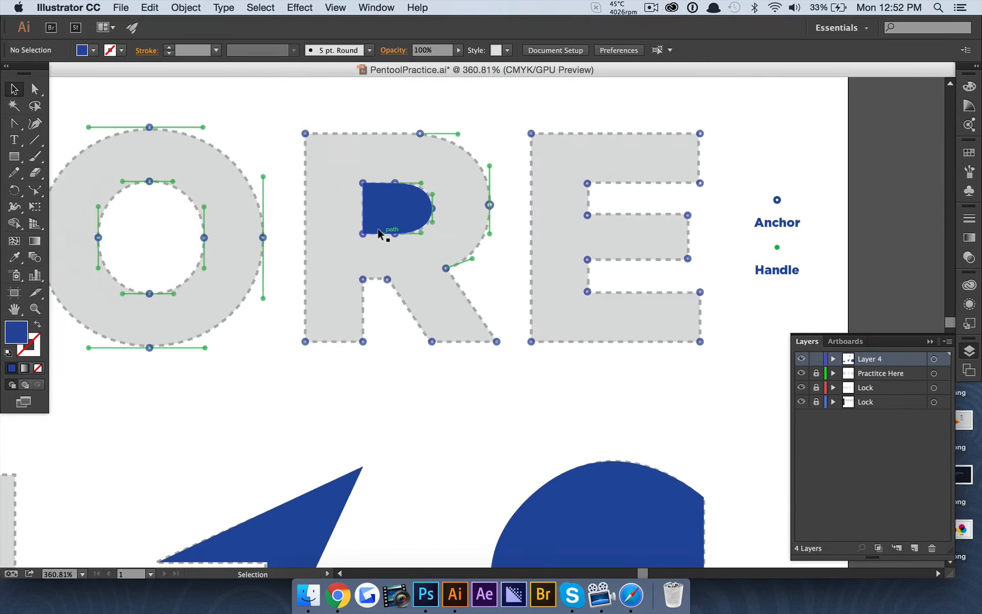
pyautogui.scroll(3, 378, 266)
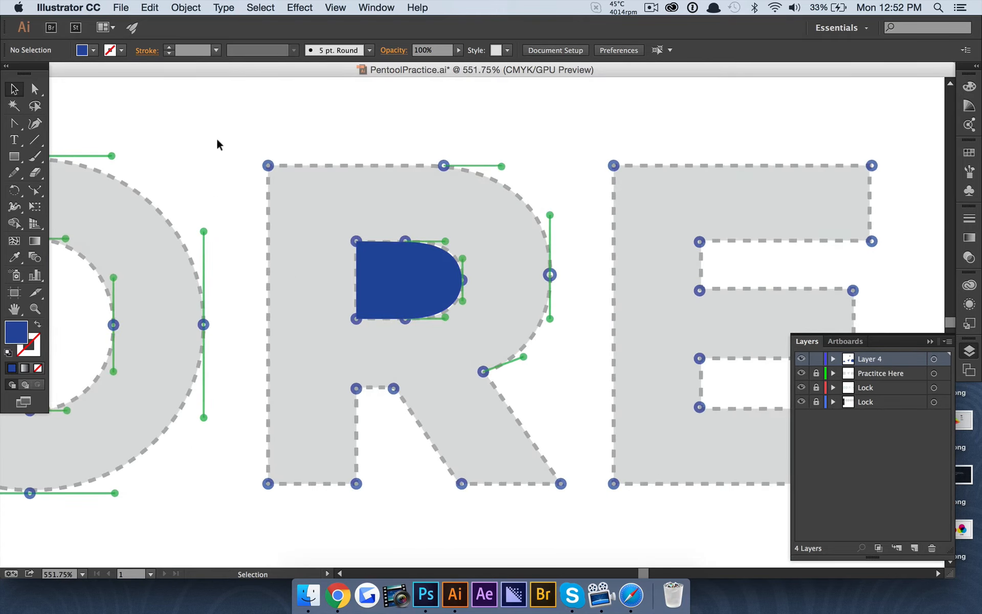
# Trace the R's stem and diagonal leg with straight anchors from top-left to the leg's bottom-right
pyautogui.click(14, 124)
pyautogui.click(267, 165)
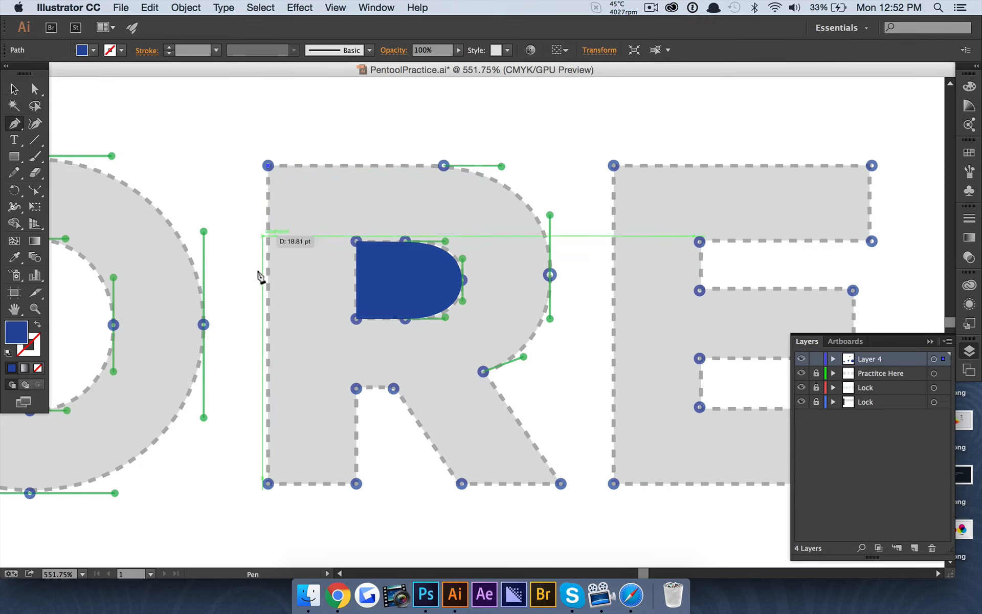
pyautogui.click(267, 484)
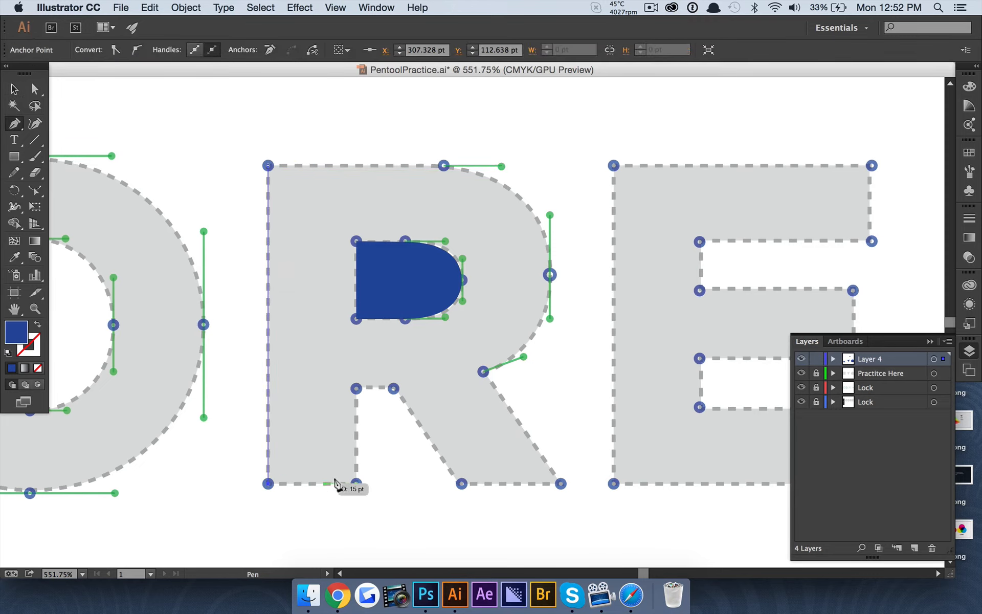
pyautogui.click(356, 484)
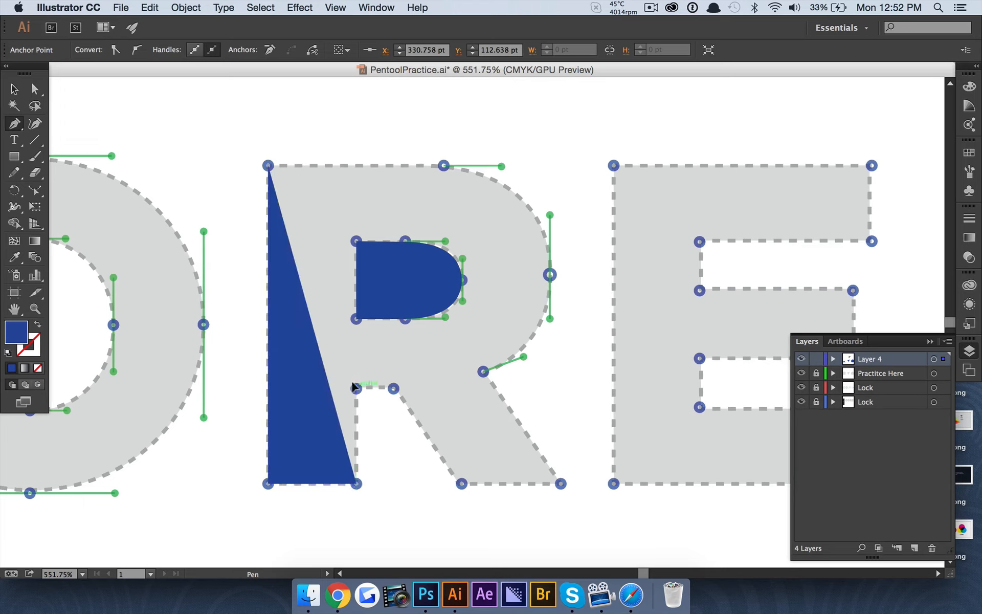
pyautogui.click(357, 388)
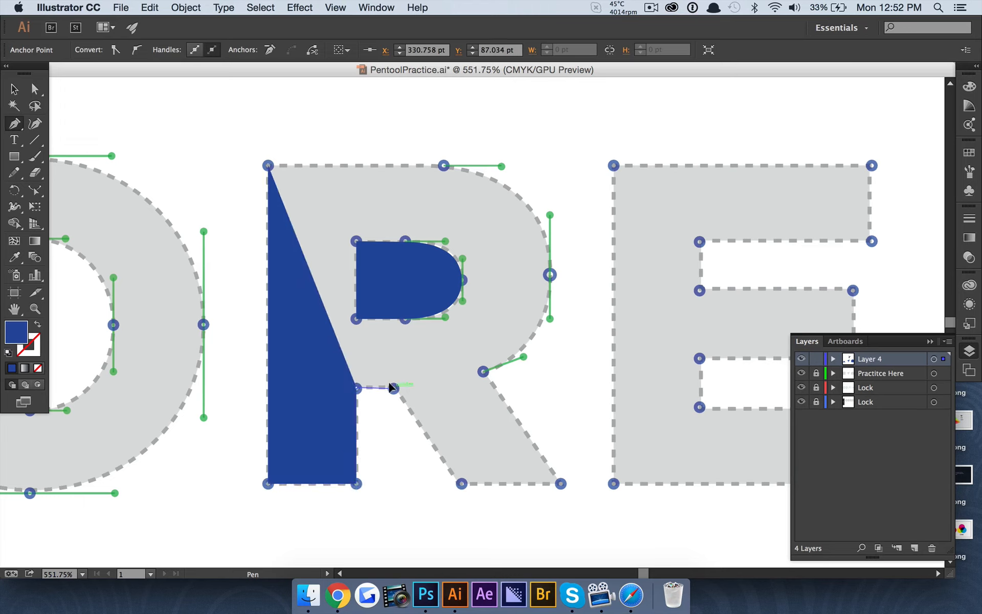
pyautogui.click(393, 388)
pyautogui.press('super+z')
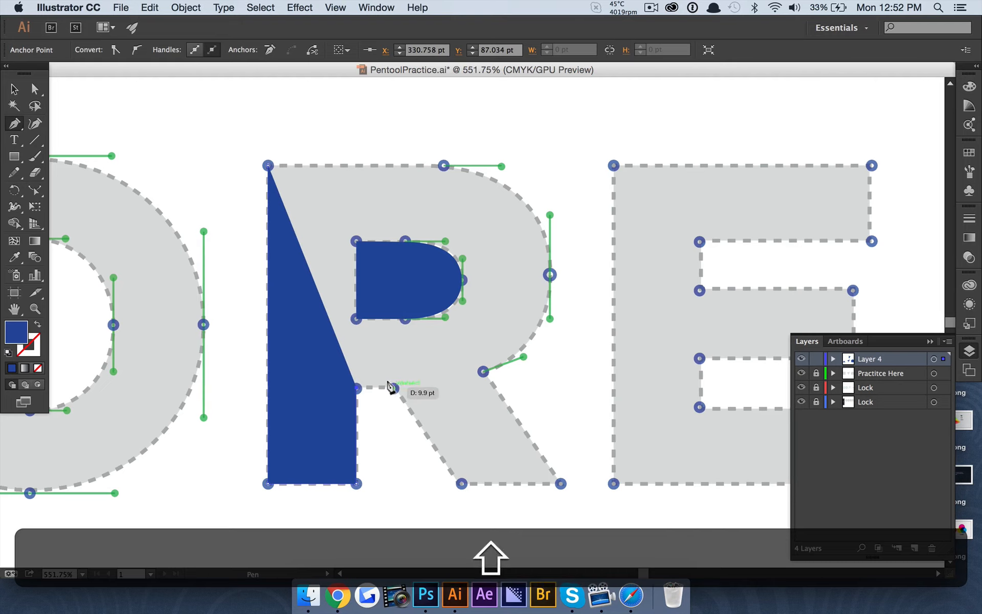
pyautogui.keyDown('shift'); pyautogui.click(392, 388); pyautogui.keyUp('shift')
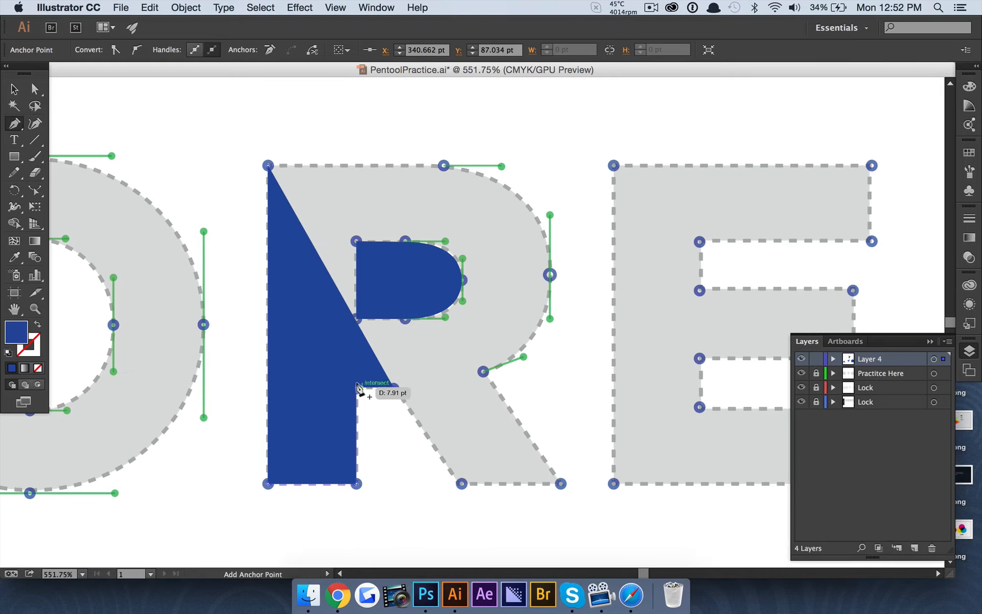
pyautogui.keyDown('shift'); pyautogui.click(461, 483); pyautogui.keyUp('shift')
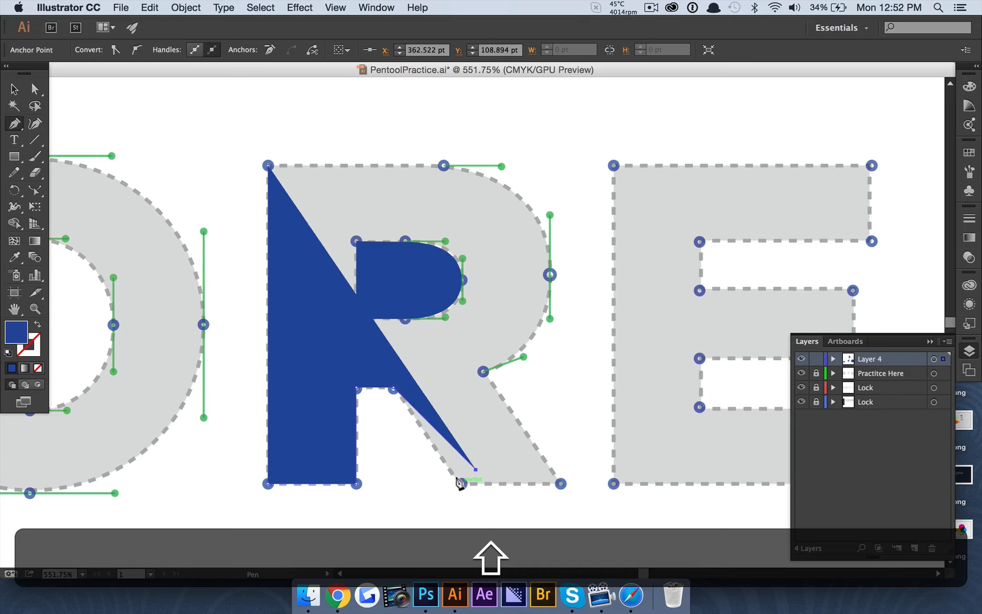
pyautogui.press('shift+super+z')
pyautogui.press('shift+super+z')
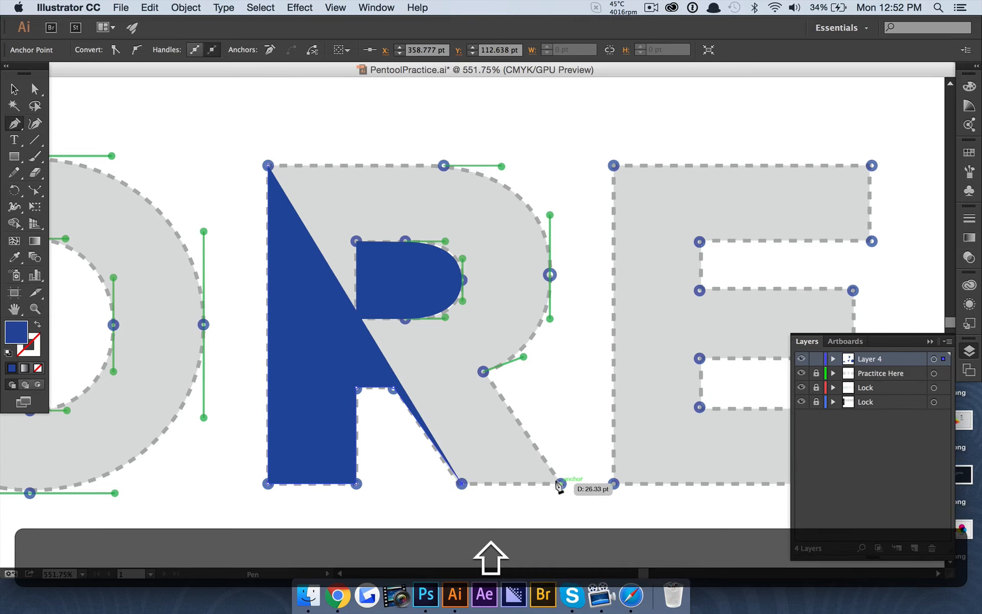
pyautogui.keyDown('shift'); pyautogui.click(561, 484); pyautogui.keyUp('shift')
# Curve the R's bowl along the template to finish the outline, then select the blue R
pyautogui.click(483, 371)
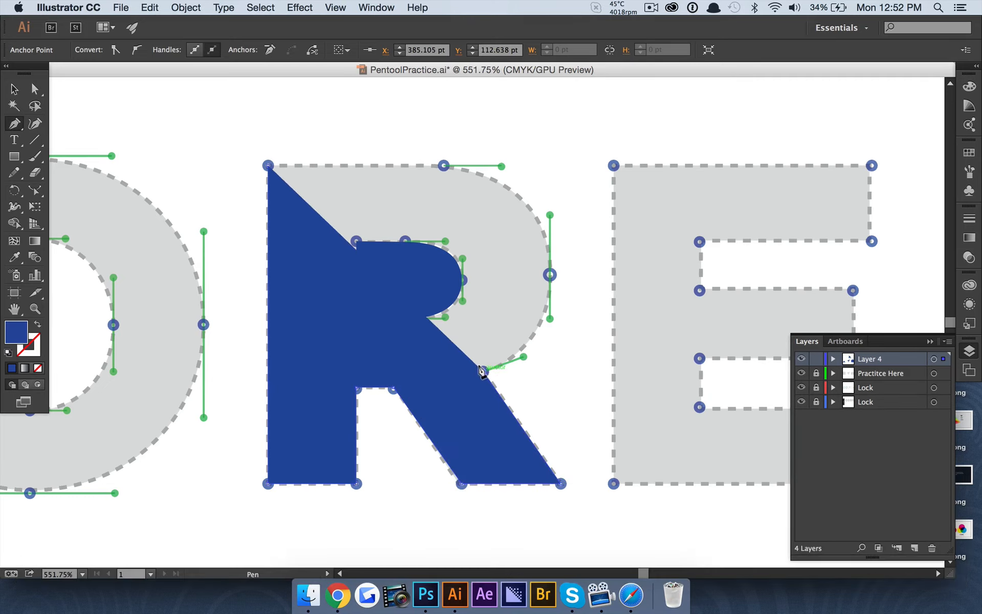
pyautogui.scroll(3, 547, 256)
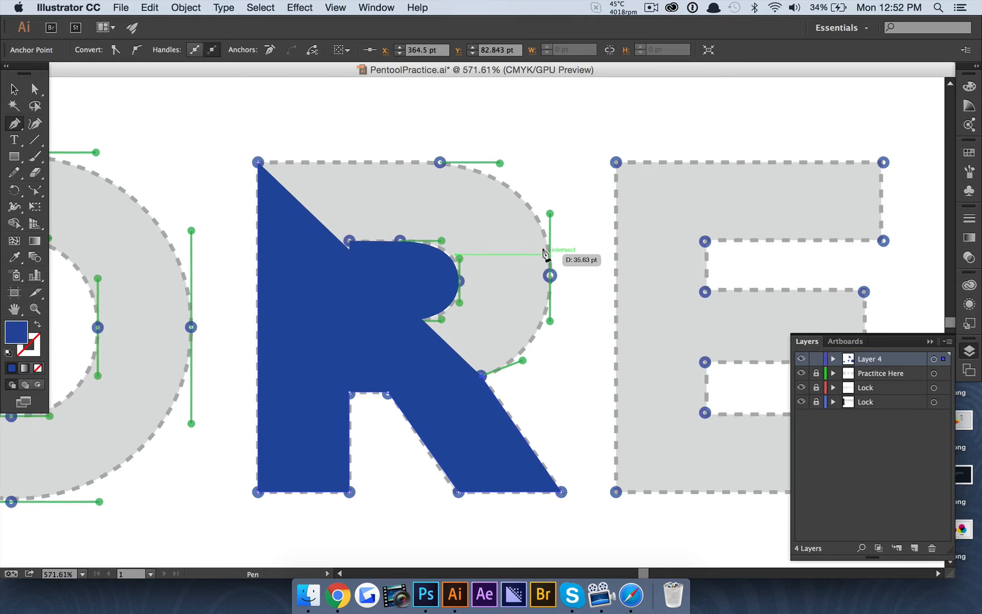
pyautogui.moveTo(550, 283); pyautogui.dragTo(552, 175)
pyautogui.scroll(3, 512, 184)
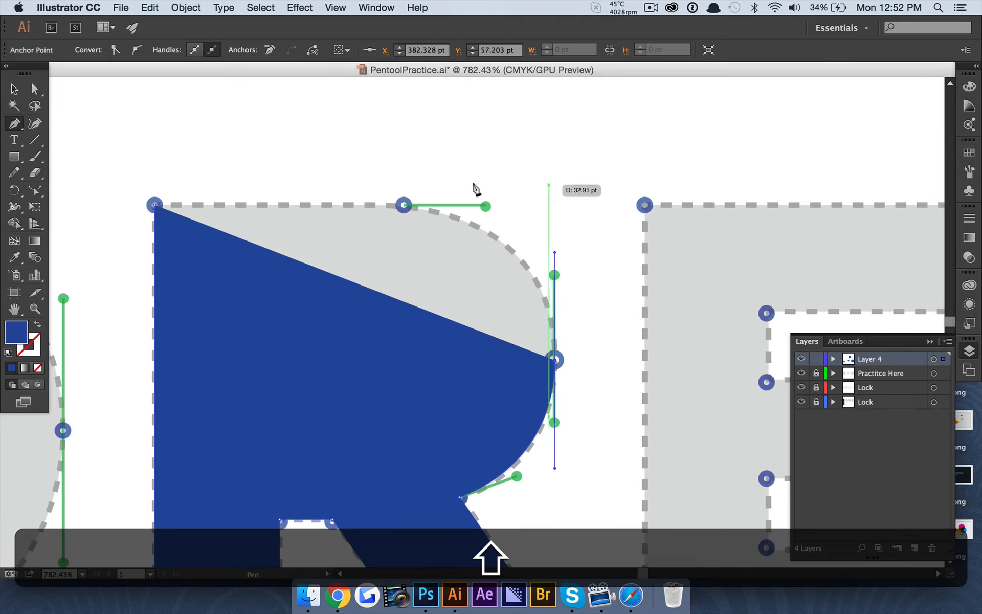
pyautogui.moveTo(403, 205); pyautogui.dragTo(346, 184)
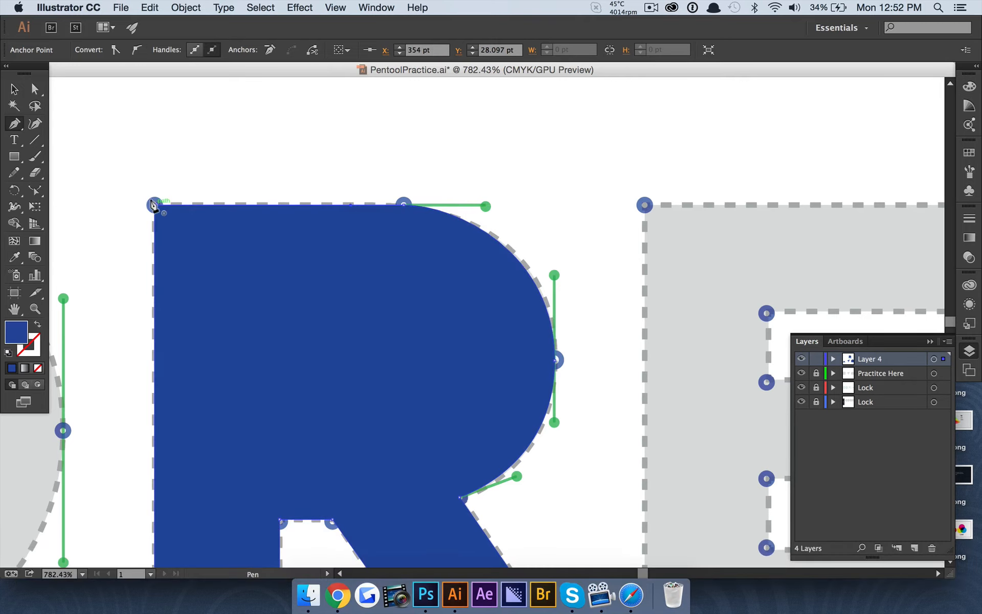
pyautogui.click(32, 91)
pyautogui.click(145, 94)
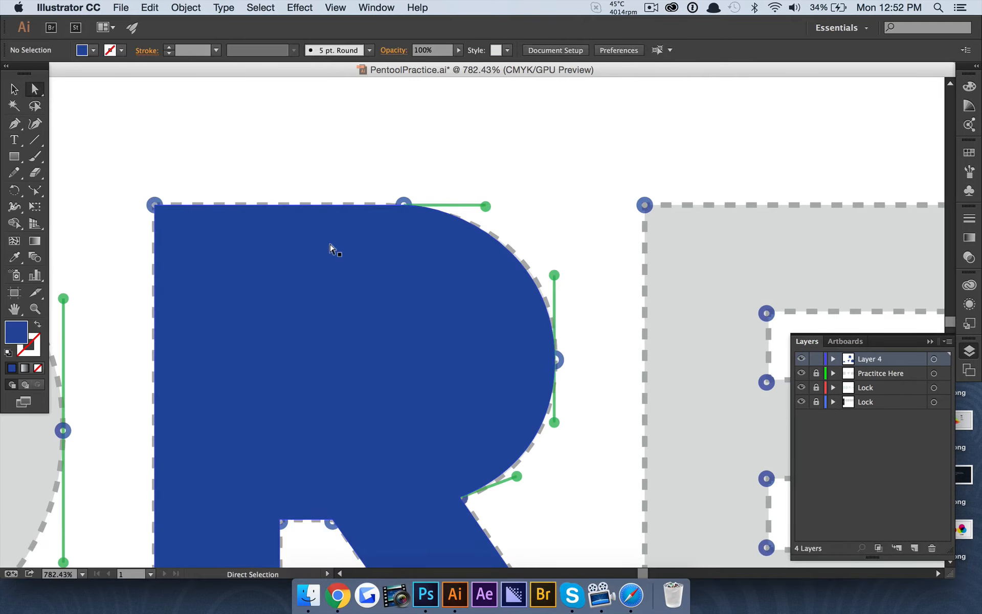
pyautogui.scroll(-10, 329, 248)
pyautogui.scroll(3, 329, 248)
pyautogui.scroll(3, 330, 248)
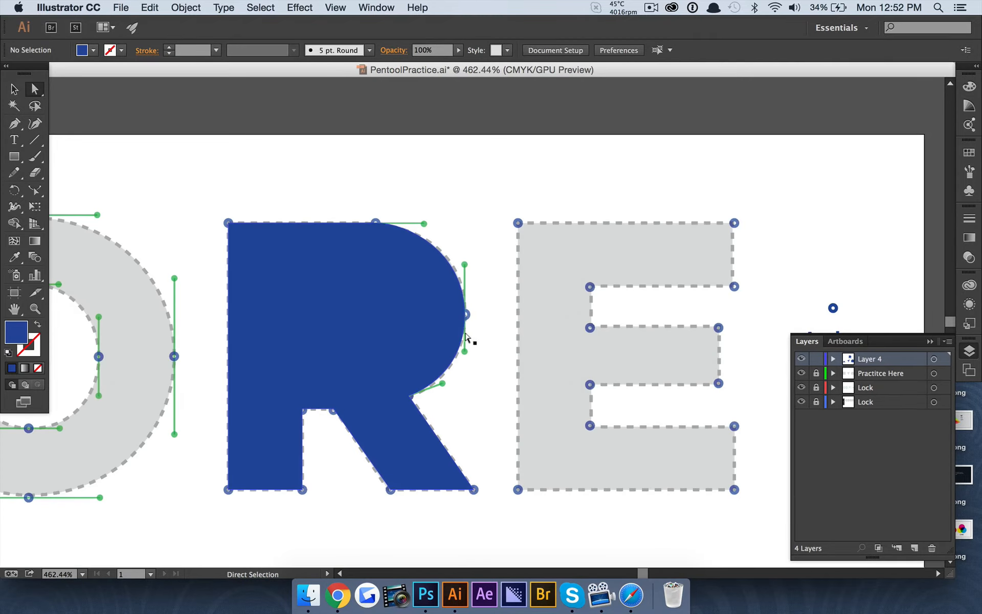
pyautogui.click(377, 320)
pyautogui.hscroll(-3, 341, 257)
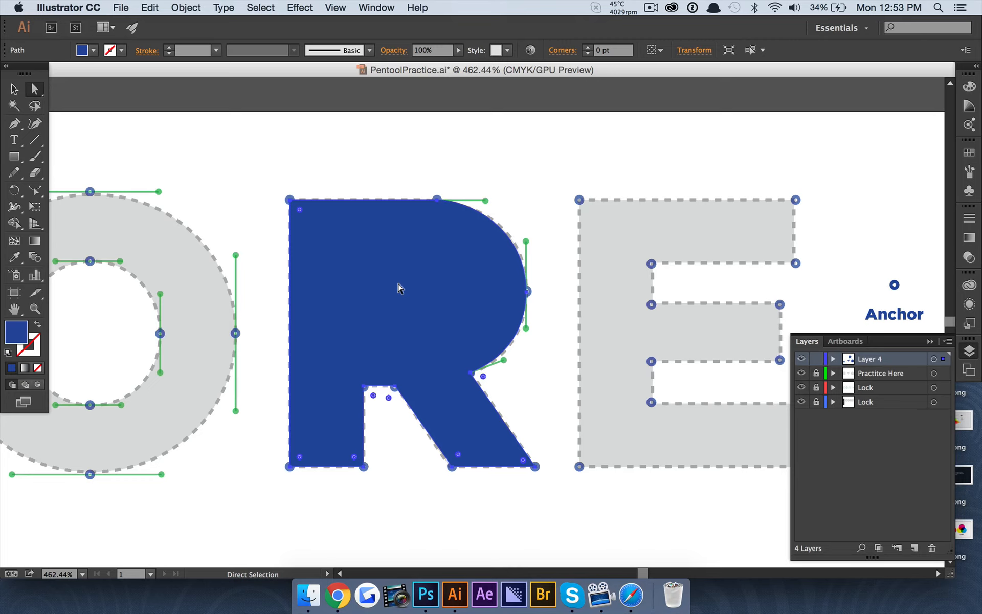
# Lower the R's opacity to 56%, select all its overlapping shapes, and show the Pathfinder panel
pyautogui.click(460, 51)
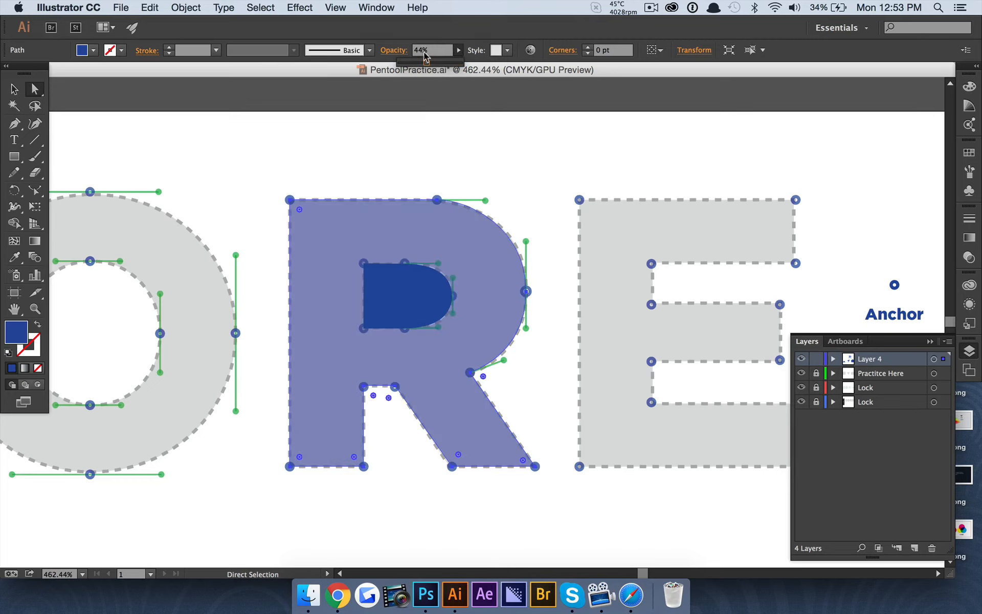
pyautogui.moveTo(420, 54); pyautogui.dragTo(434, 54)
pyautogui.click(521, 161)
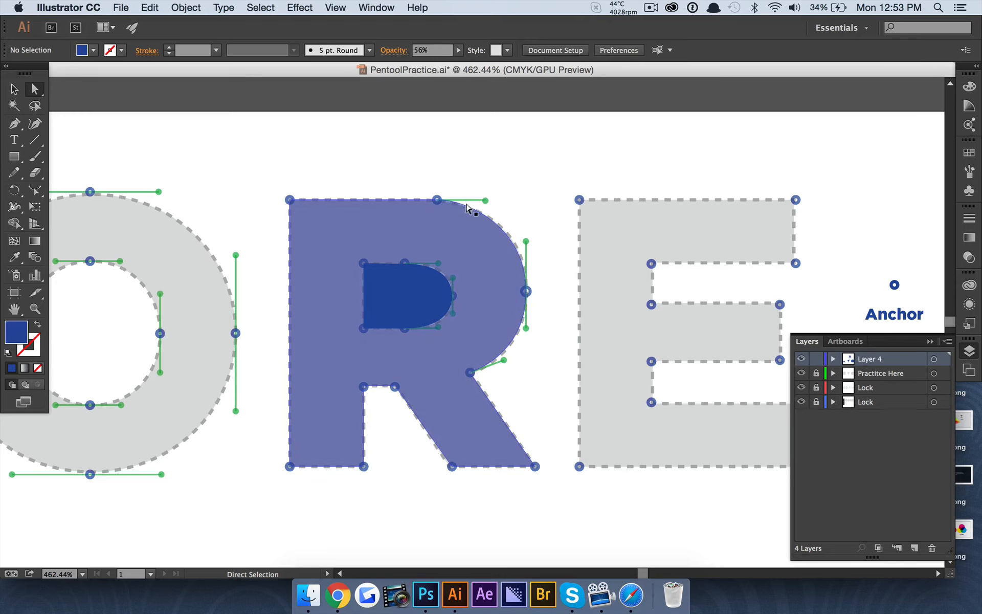
pyautogui.click(15, 89)
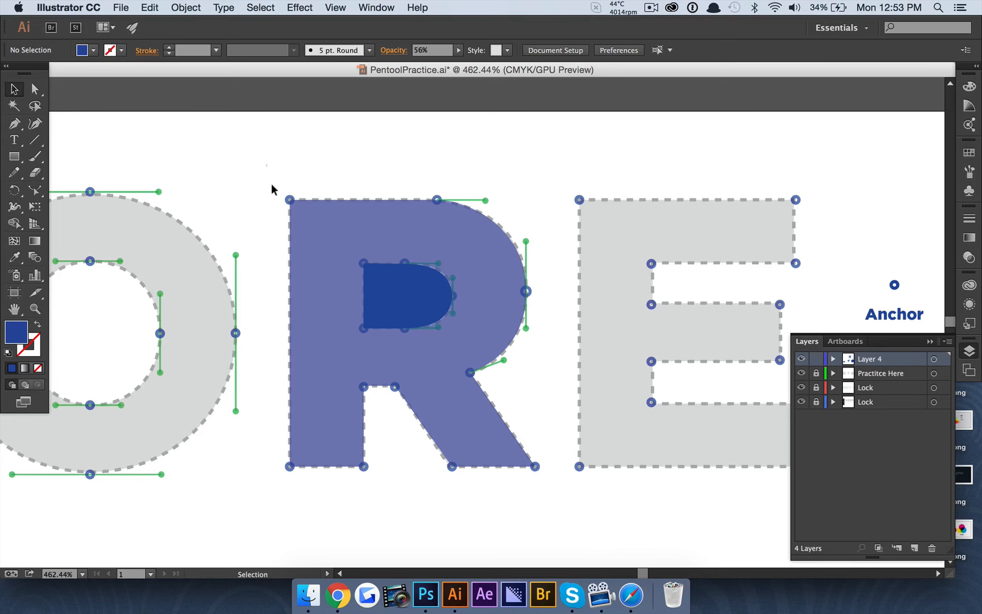
pyautogui.moveTo(266, 165); pyautogui.dragTo(552, 499)
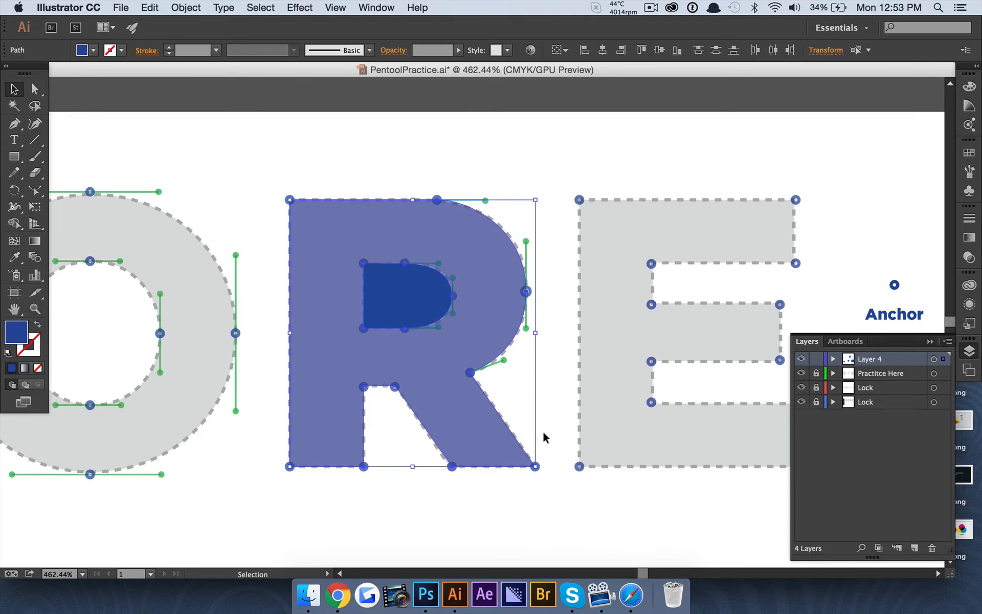
pyautogui.click(378, 7)
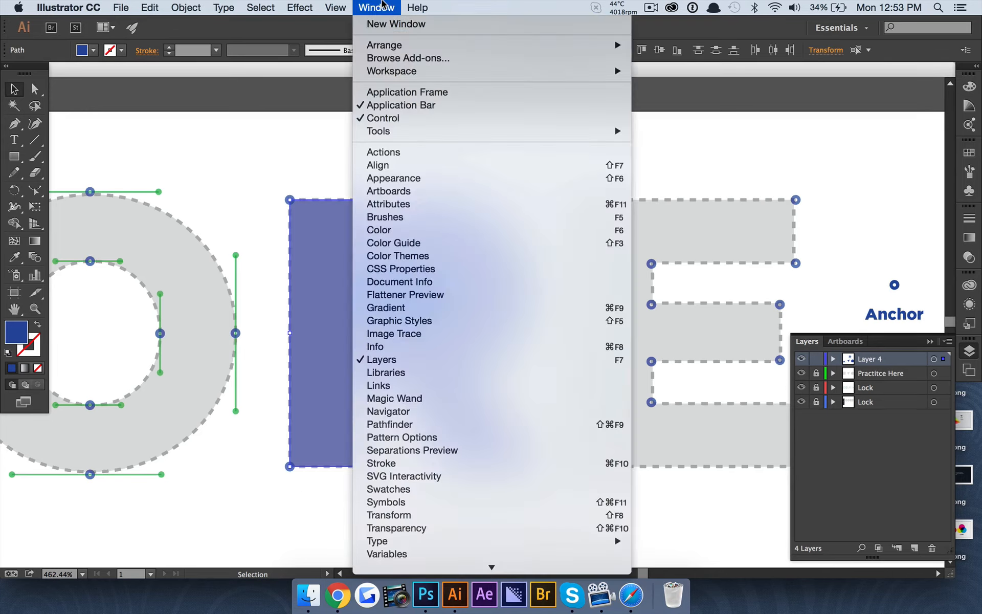
pyautogui.click(452, 426)
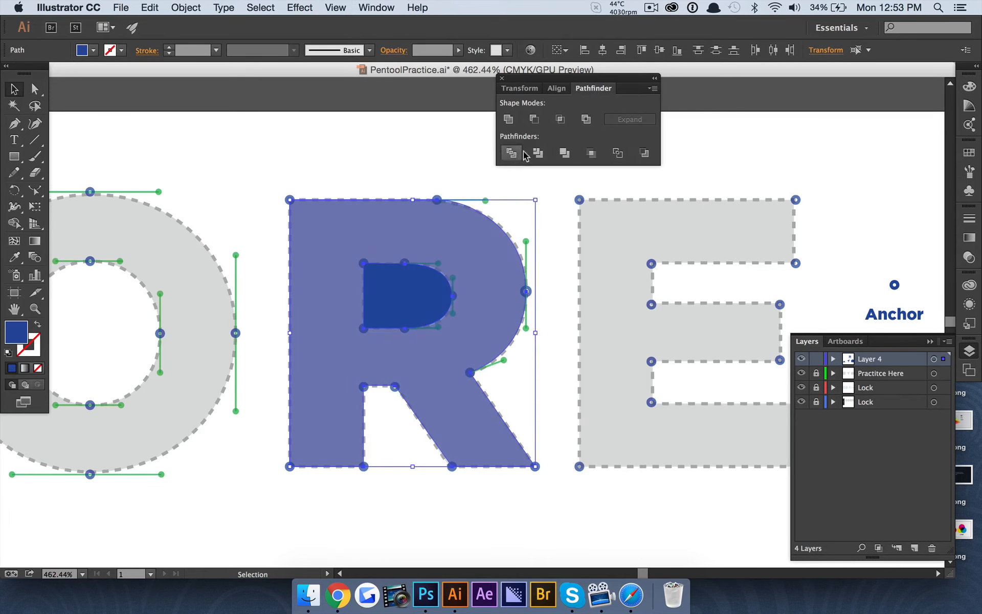
# Restore 100% opacity, Divide the shapes, and delete the inner D piece to open the counter
pyautogui.click(459, 50)
pyautogui.click(463, 62)
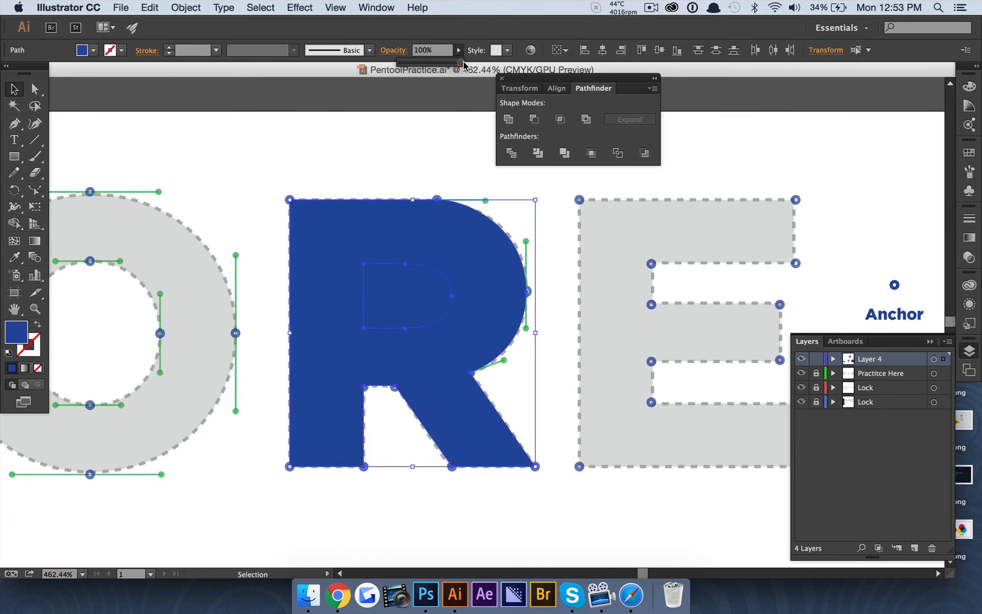
pyautogui.click(510, 153)
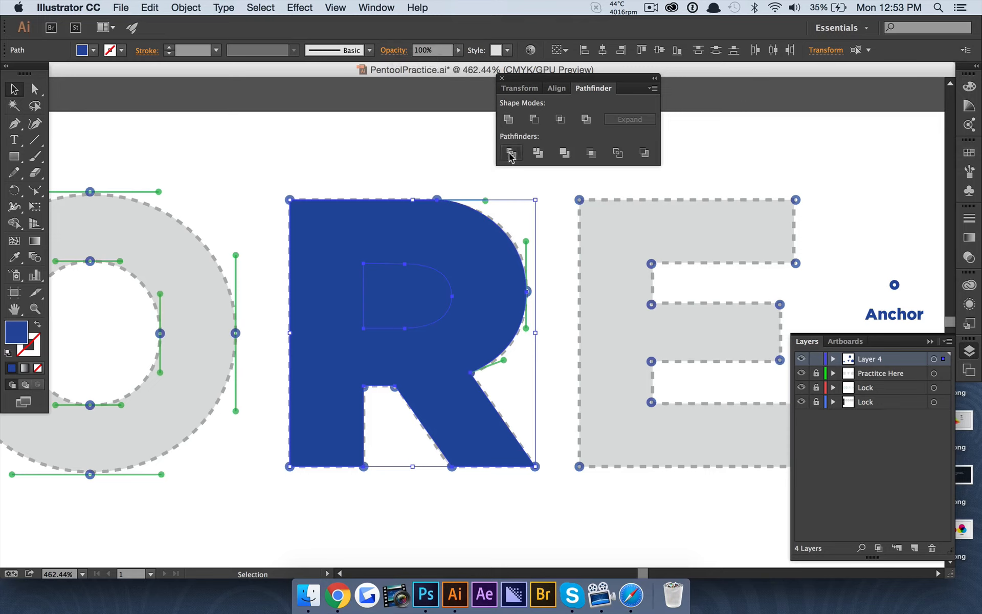
pyautogui.click(37, 91)
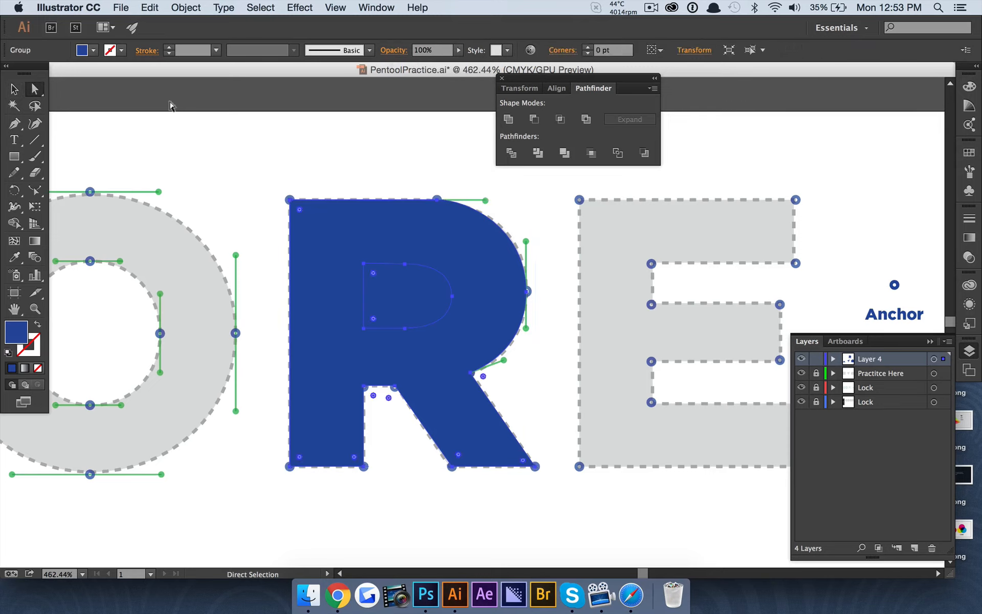
pyautogui.press('super+shift+a')
pyautogui.click(397, 282)
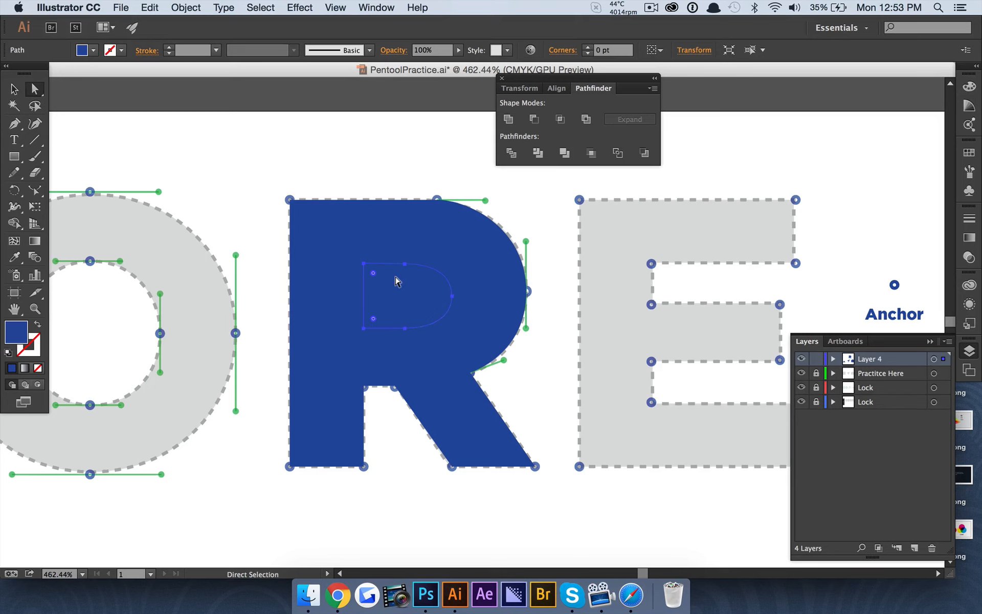
pyautogui.press('BackSpace')
pyautogui.scroll(-5, 387, 211)
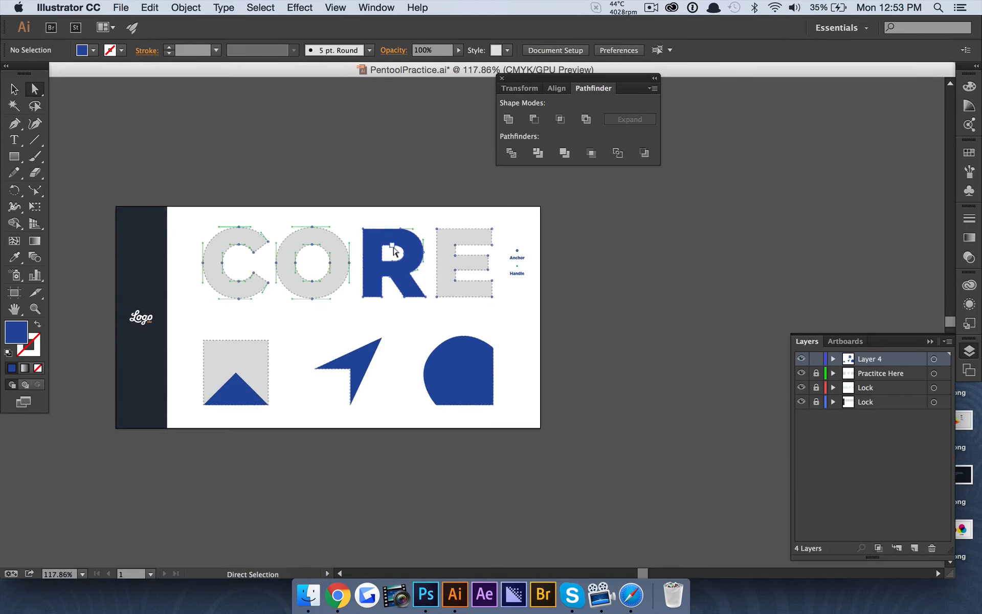
pyautogui.scroll(3, 384, 202)
pyautogui.scroll(2, 406, 256)
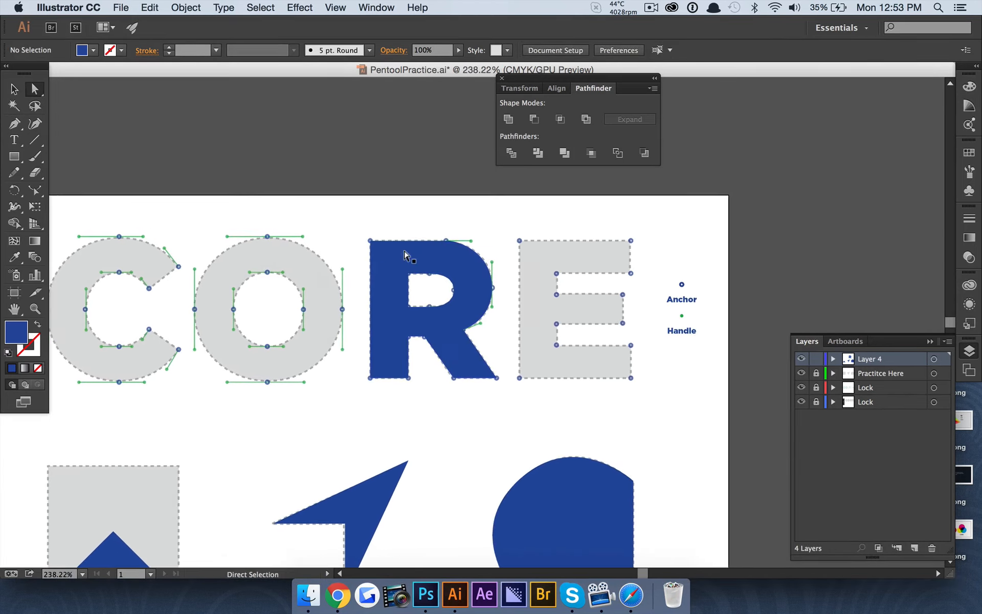
pyautogui.scroll(3, 436, 285)
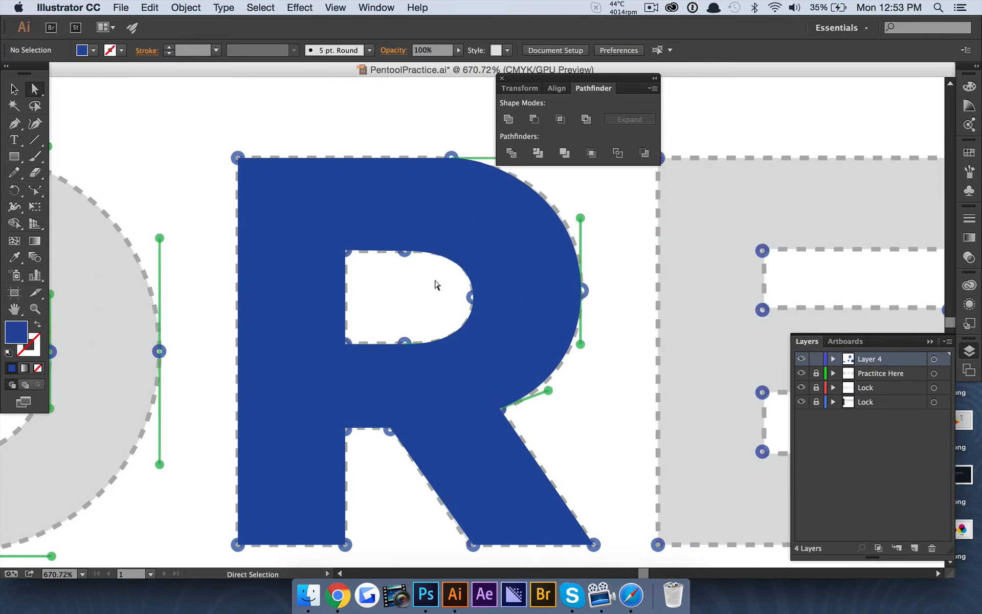
pyautogui.scroll(-4, 436, 285)
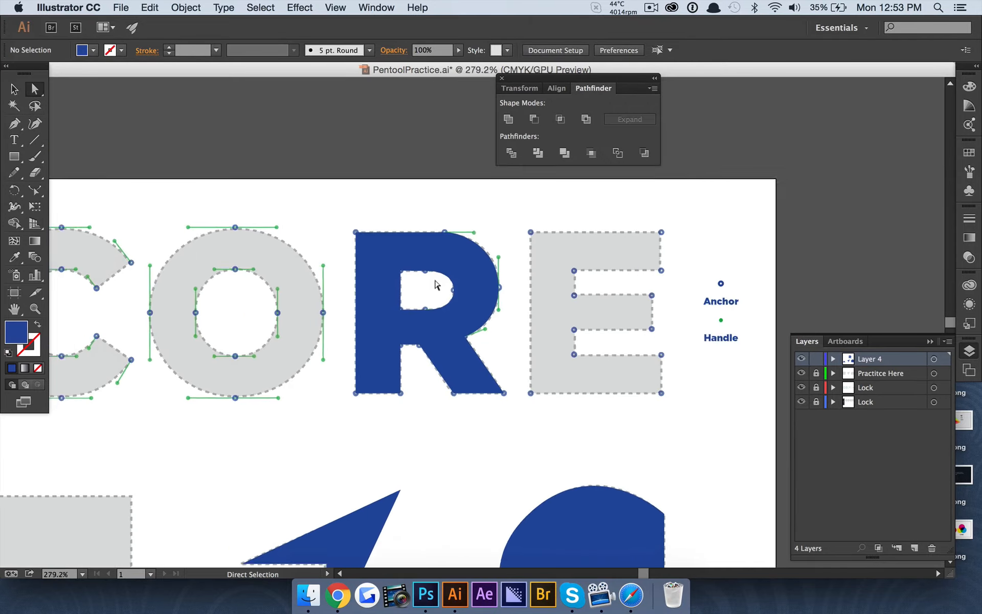
pyautogui.scroll(2, 436, 285)
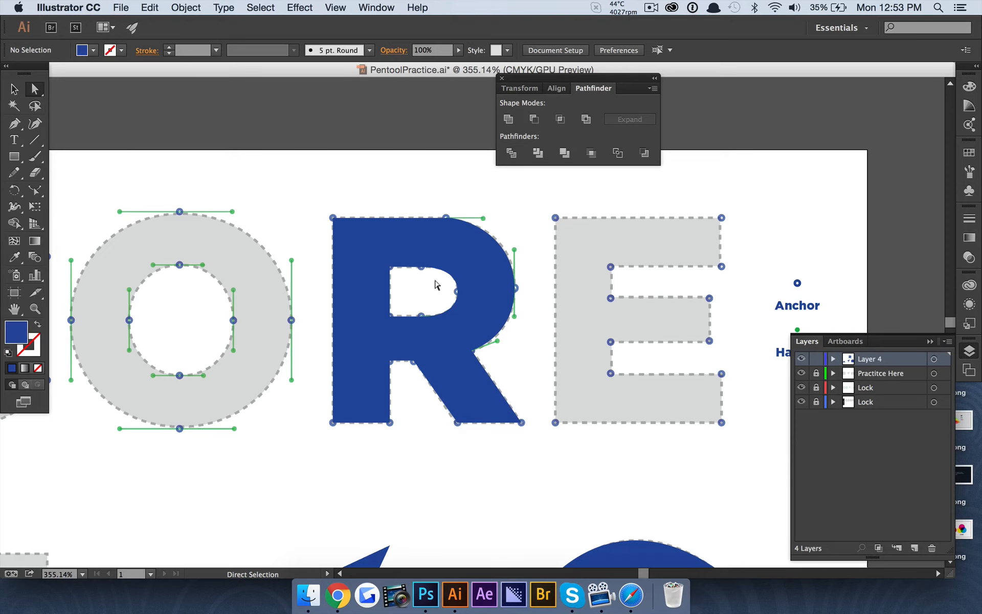
pyautogui.hscroll(10, 435, 285)
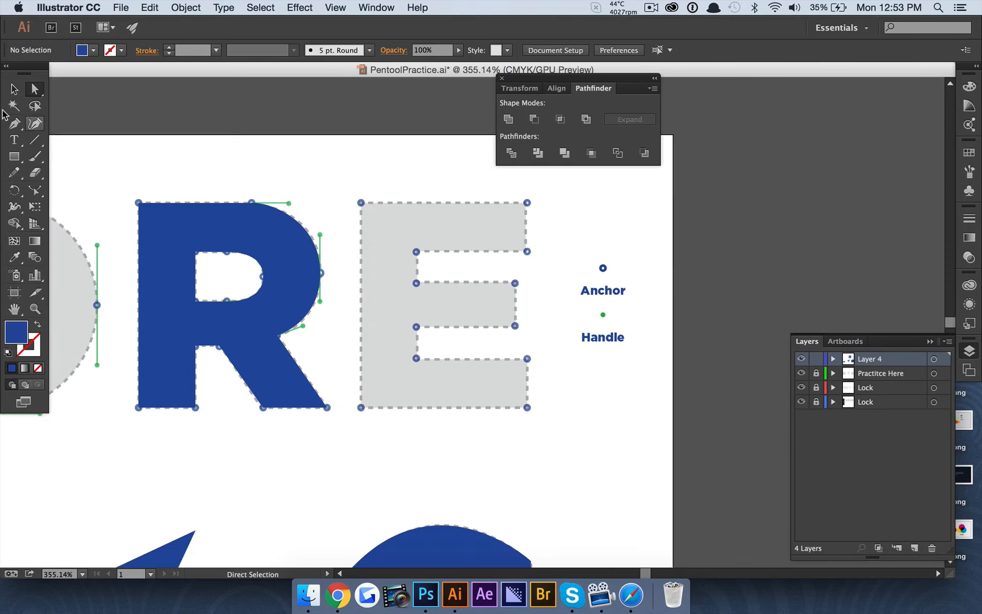
pyautogui.click(11, 126)
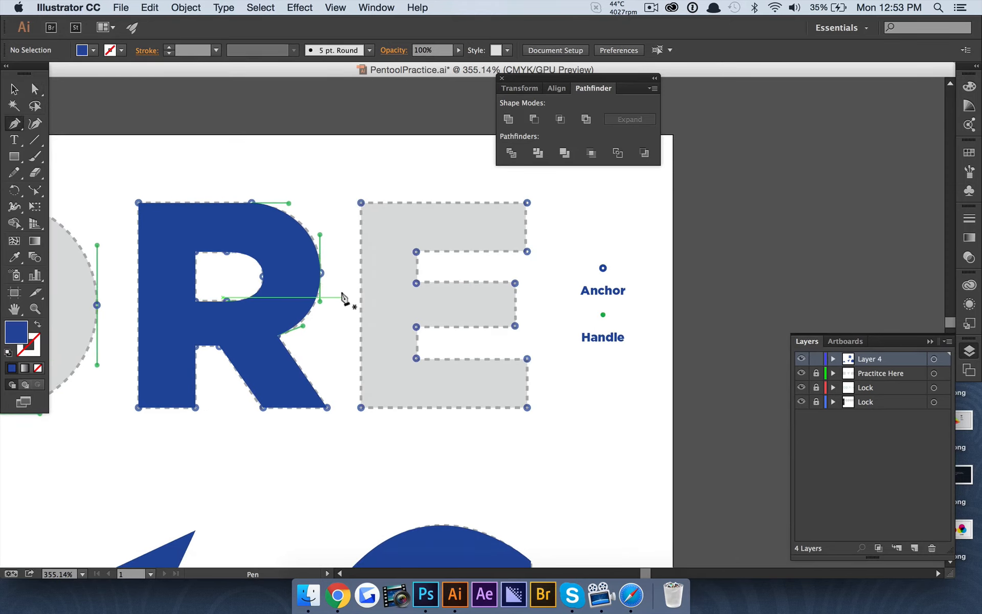
# Trace the E's left edge, bottom and lower-right side with straight Pen anchors
pyautogui.hscroll(-10, 419, 285)
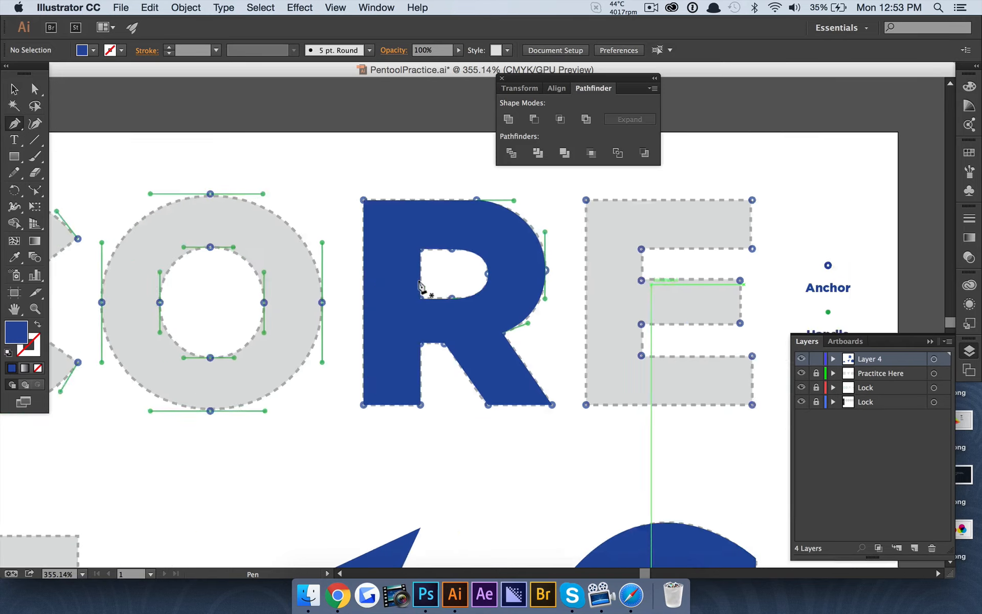
pyautogui.hscroll(10, 420, 285)
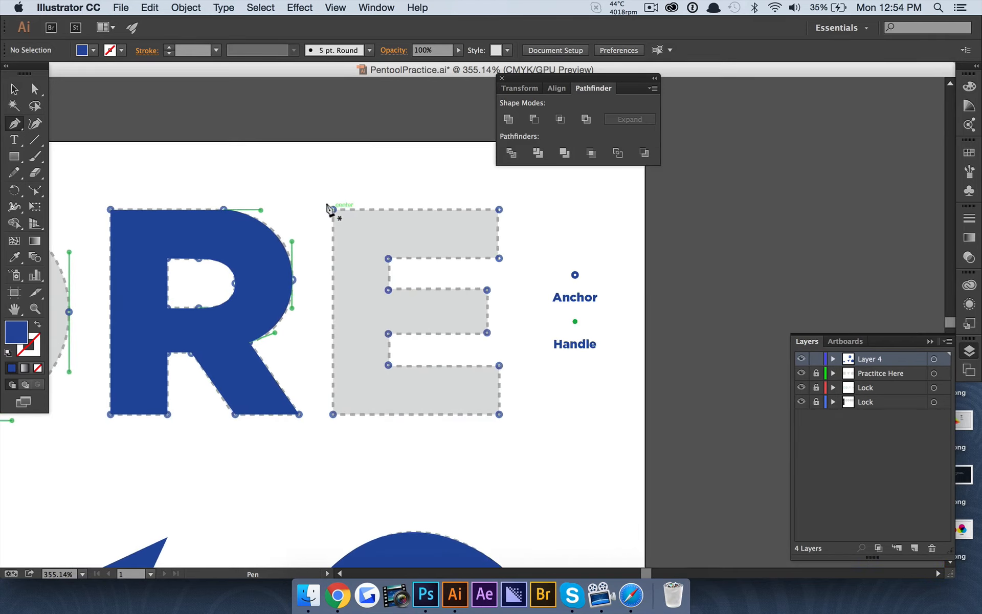
pyautogui.click(332, 209)
pyautogui.keyDown('shift'); pyautogui.click(333, 414); pyautogui.keyUp('shift')
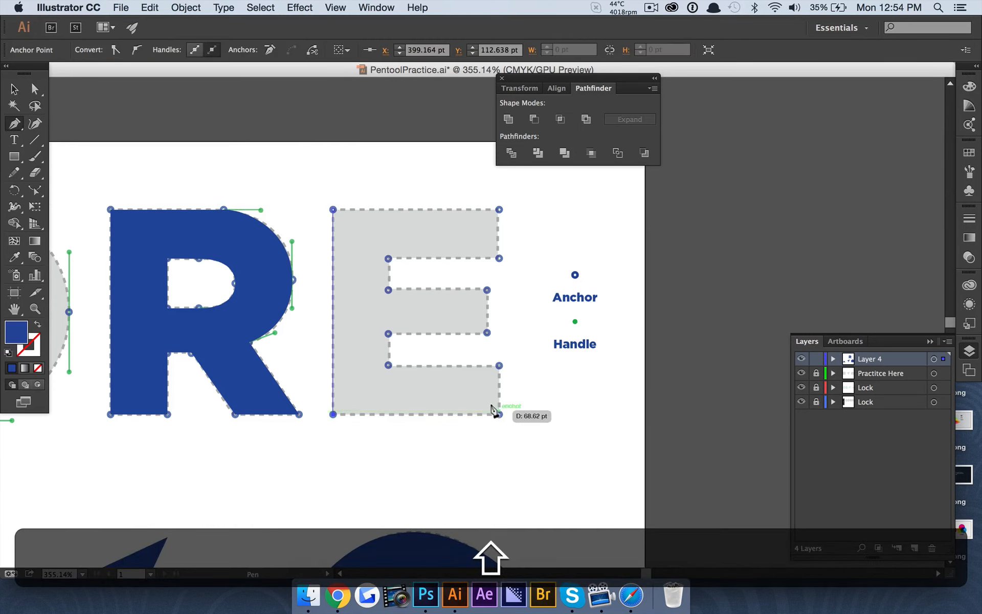
pyautogui.keyDown('shift'); pyautogui.click(498, 413); pyautogui.keyUp('shift')
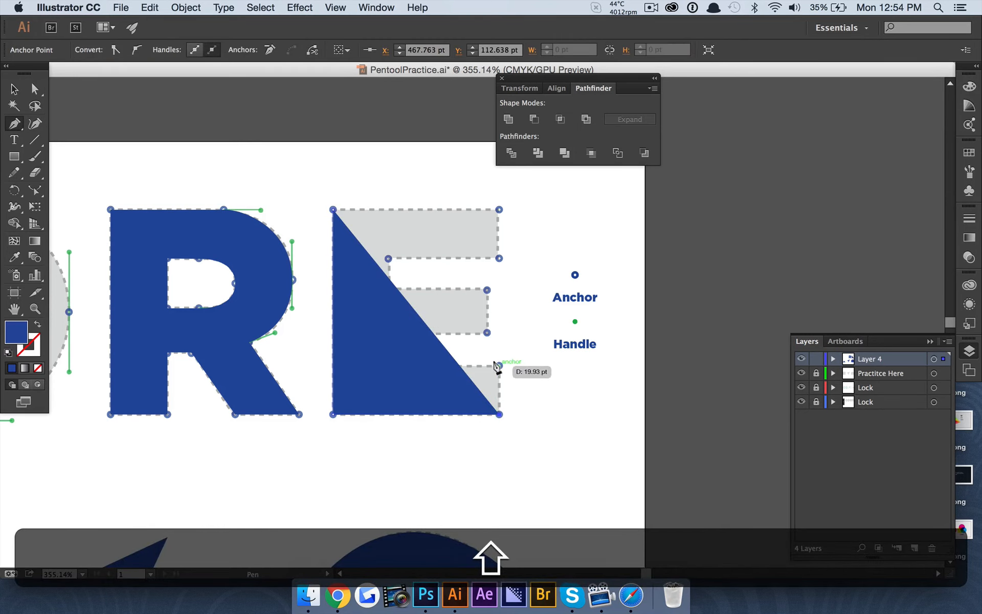
pyautogui.click(499, 365)
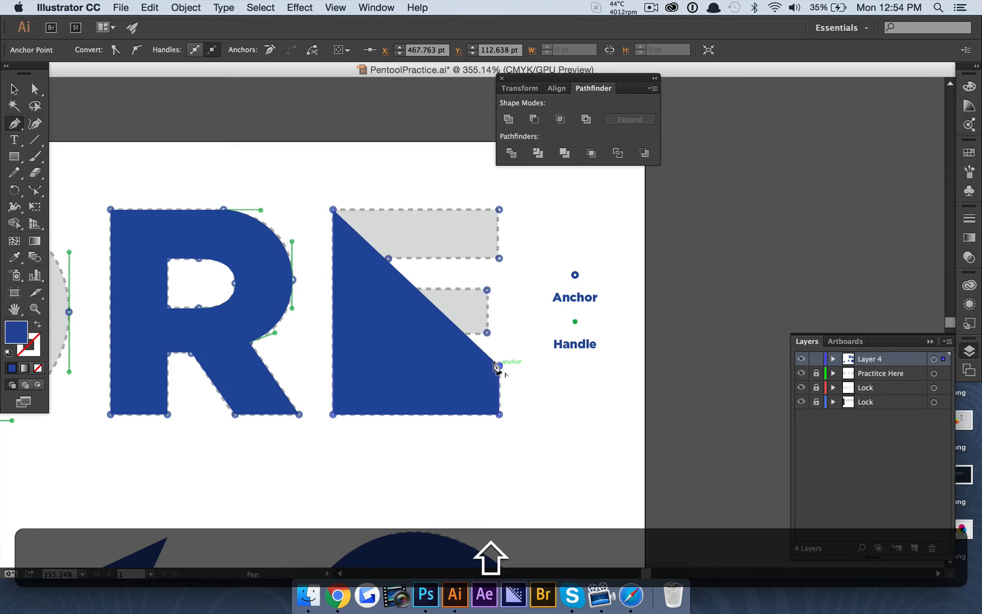
# Select the partly traced E path with the Selection tool
pyautogui.scroll(3, 489, 343)
pyautogui.scroll(-5, 489, 343)
pyautogui.scroll(3, 489, 343)
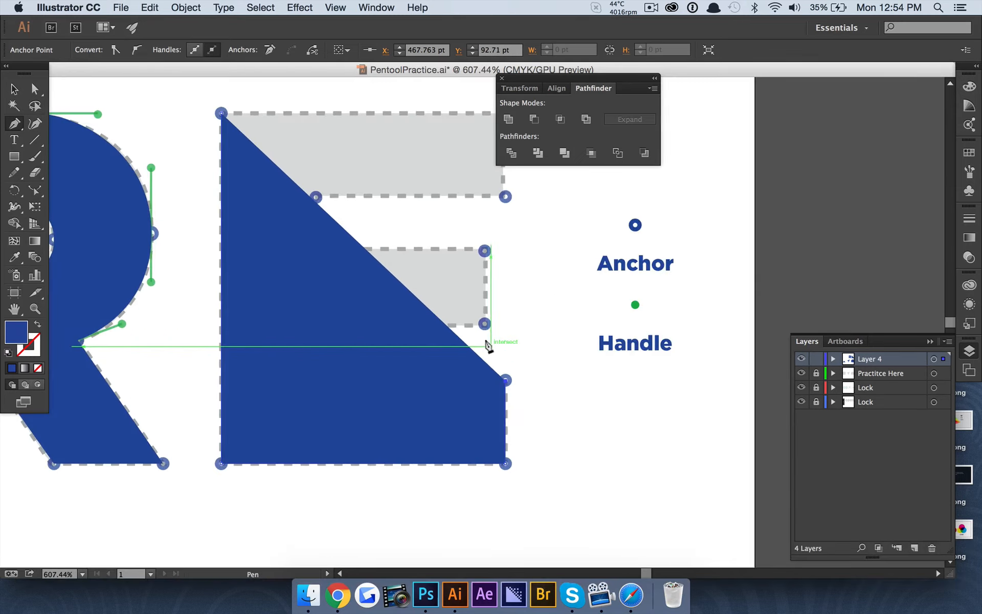
pyautogui.scroll(-3, 489, 344)
pyautogui.scroll(2, 489, 343)
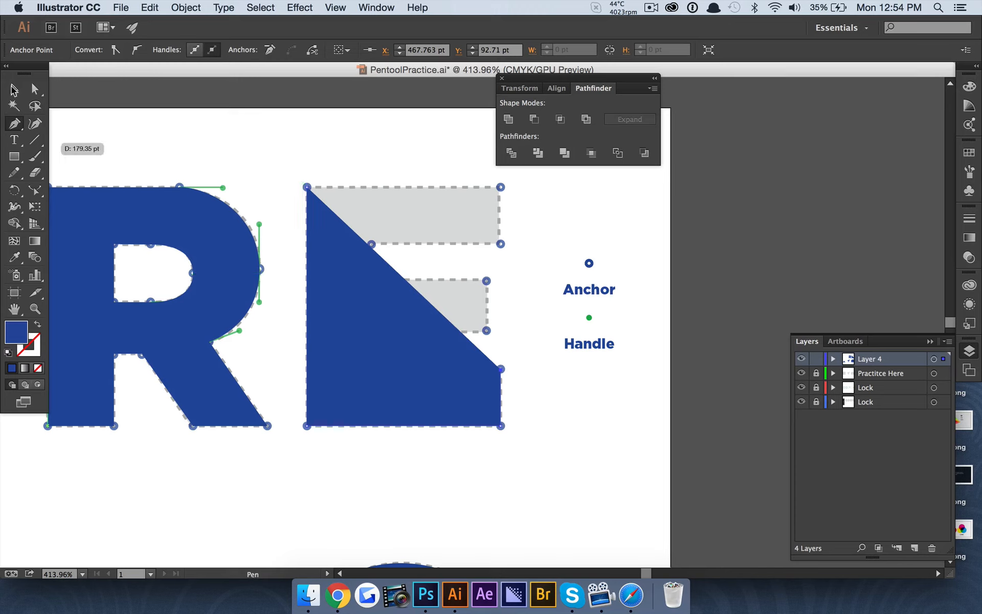
pyautogui.click(13, 90)
pyautogui.click(362, 324)
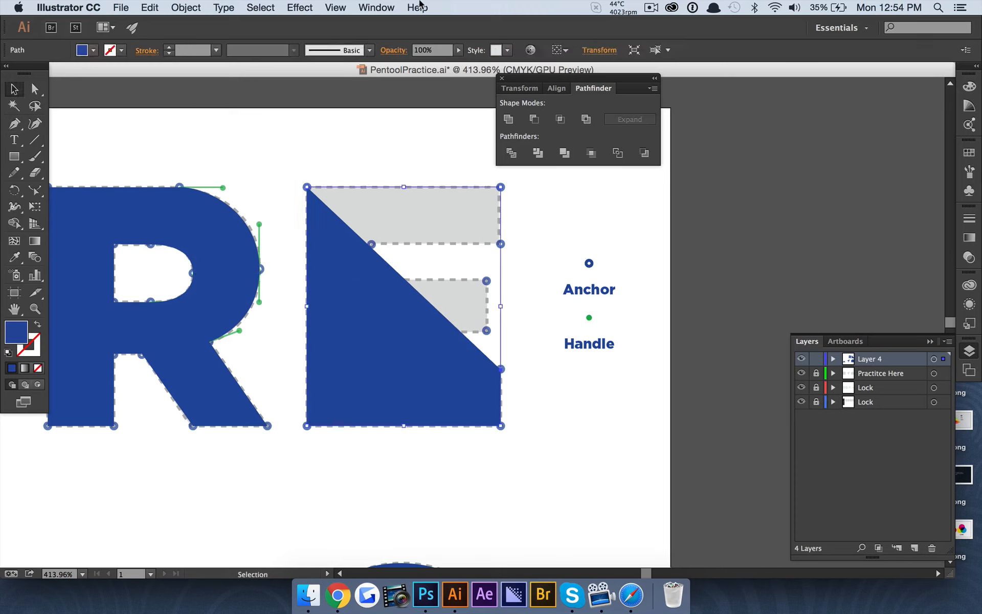
# Set the E's opacity to 46% and extend the path to the lower notch's inner corner
pyautogui.click(459, 50)
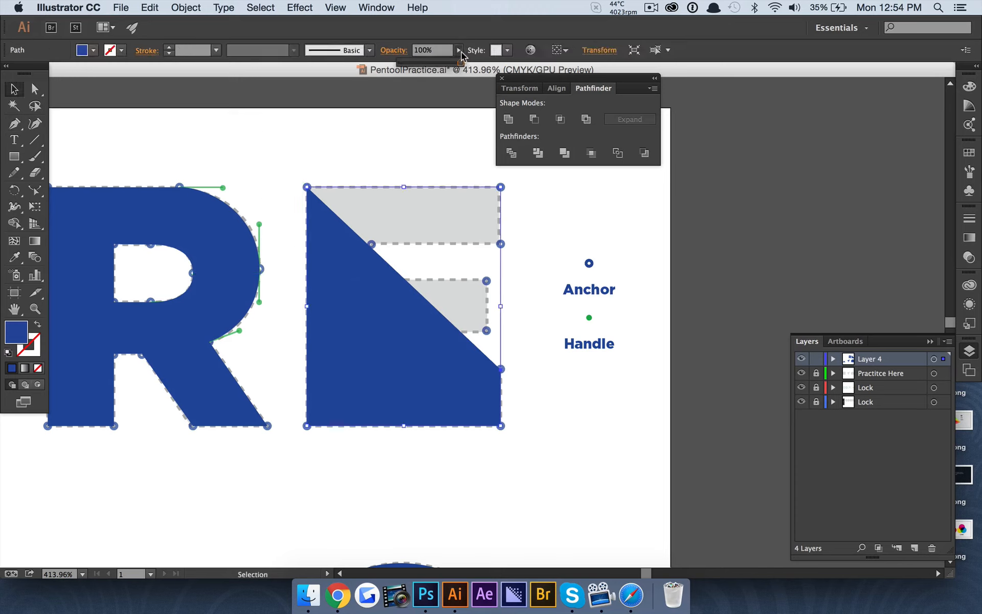
pyautogui.click(427, 62)
pyautogui.click(9, 128)
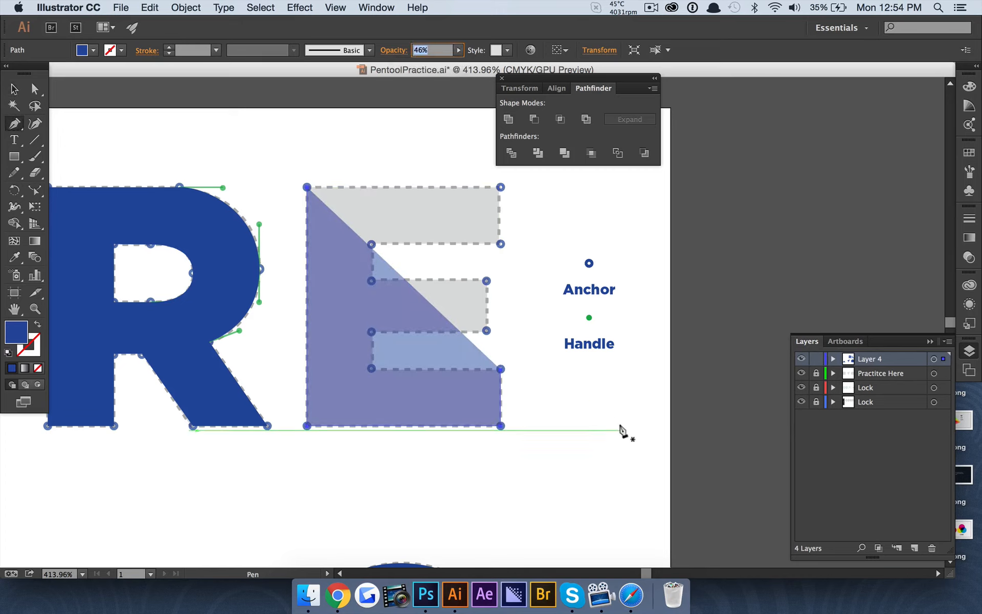
pyautogui.click(501, 369)
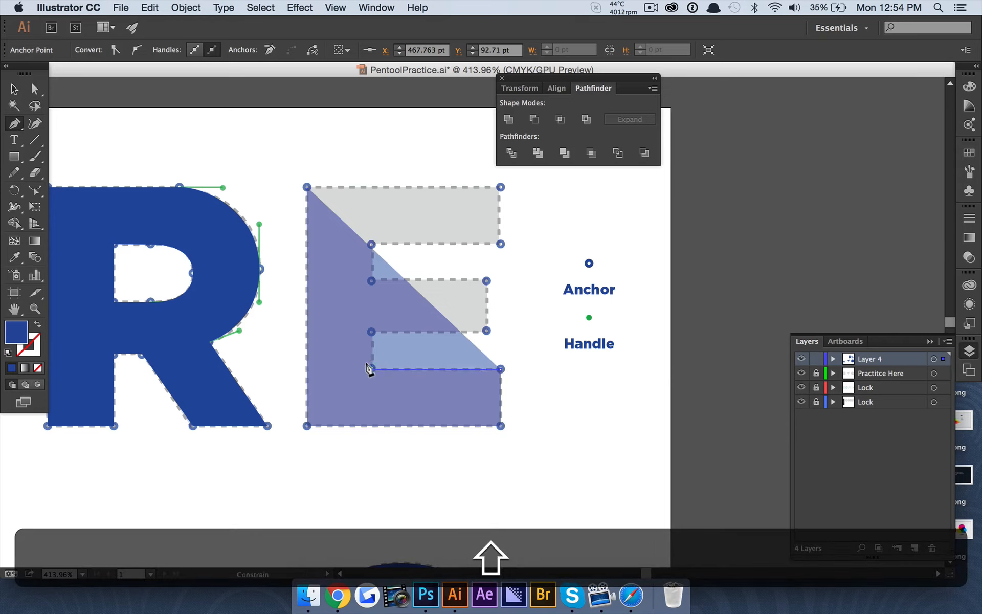
pyautogui.keyDown('shift'); pyautogui.click(371, 368); pyautogui.keyUp('shift')
pyautogui.press('shift+super+z')
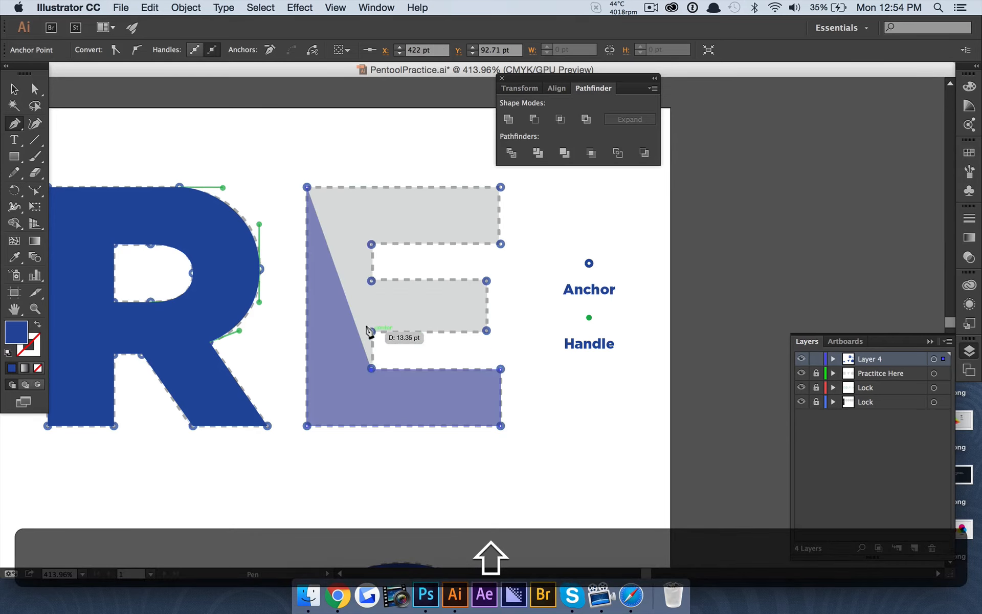
# Trace the middle arm's four corners and swap the E's fill and stroke
pyautogui.keyDown('shift'); pyautogui.click(371, 332); pyautogui.keyUp('shift')
pyautogui.keyDown('shift'); pyautogui.click(487, 331); pyautogui.keyUp('shift')
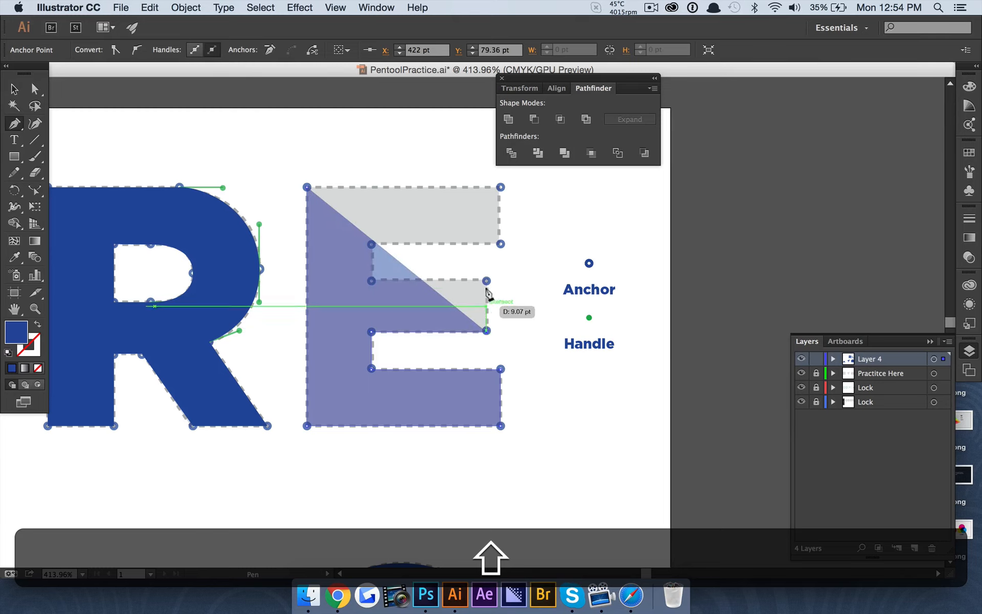
pyautogui.keyDown('shift'); pyautogui.click(487, 280); pyautogui.keyUp('shift')
pyautogui.keyDown('shift'); pyautogui.click(372, 280); pyautogui.keyUp('shift')
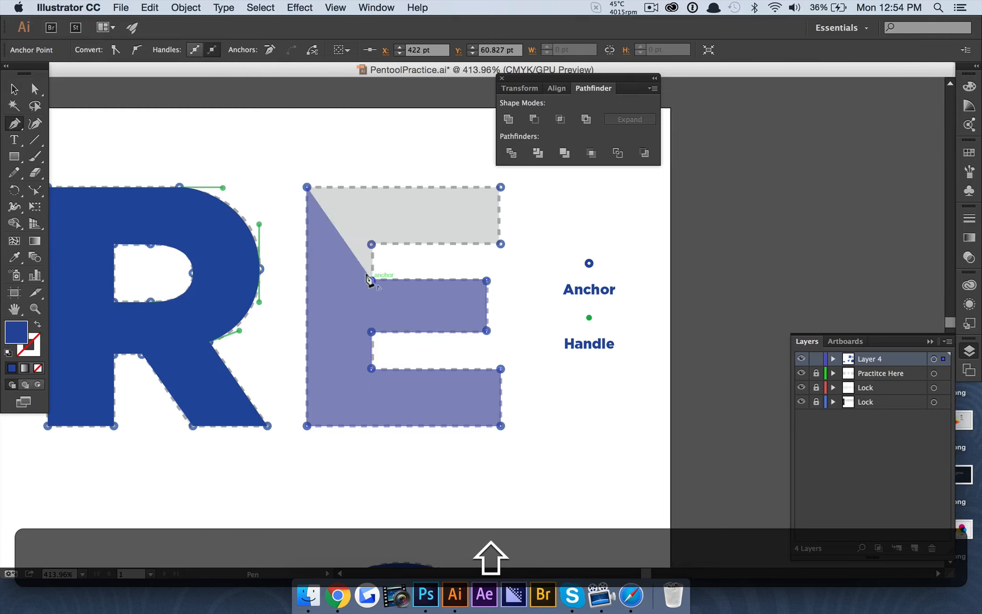
pyautogui.click(36, 324)
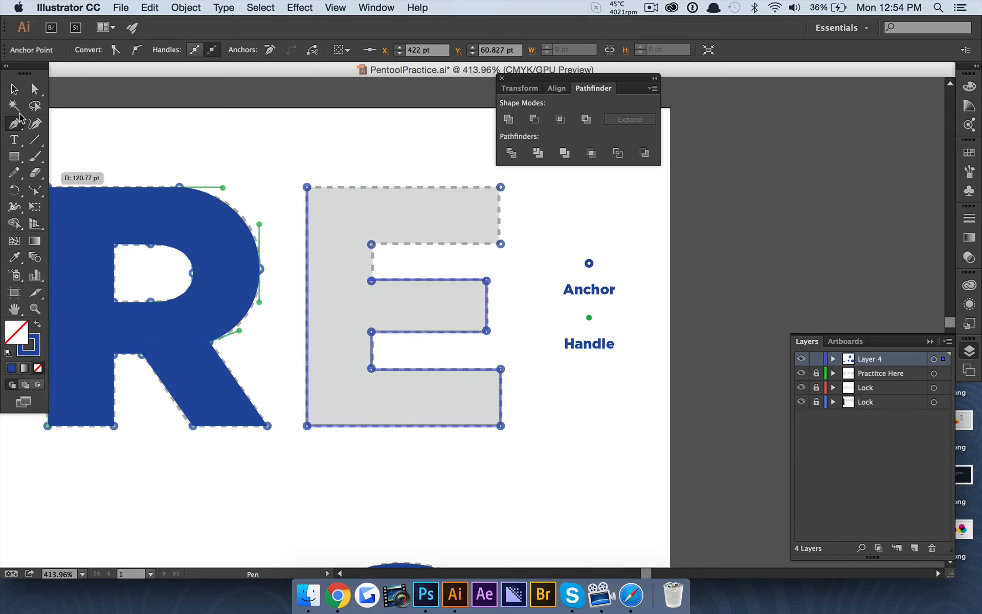
pyautogui.click(13, 90)
# Set the E's stroke to 4 pt and close the path through the upper arm corners
pyautogui.click(307, 206)
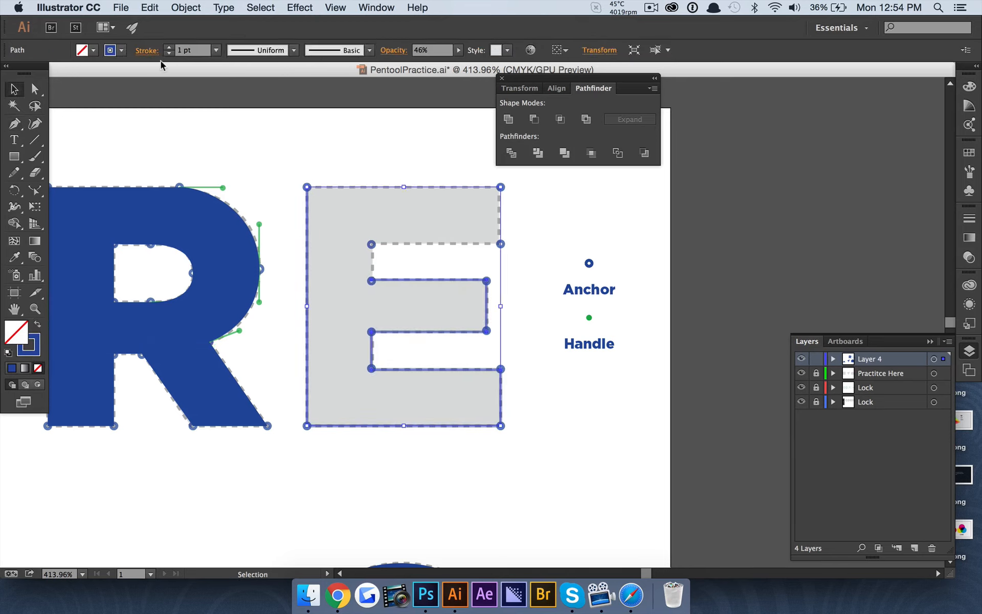
pyautogui.click(170, 49)
pyautogui.click(170, 48)
pyautogui.click(170, 48)
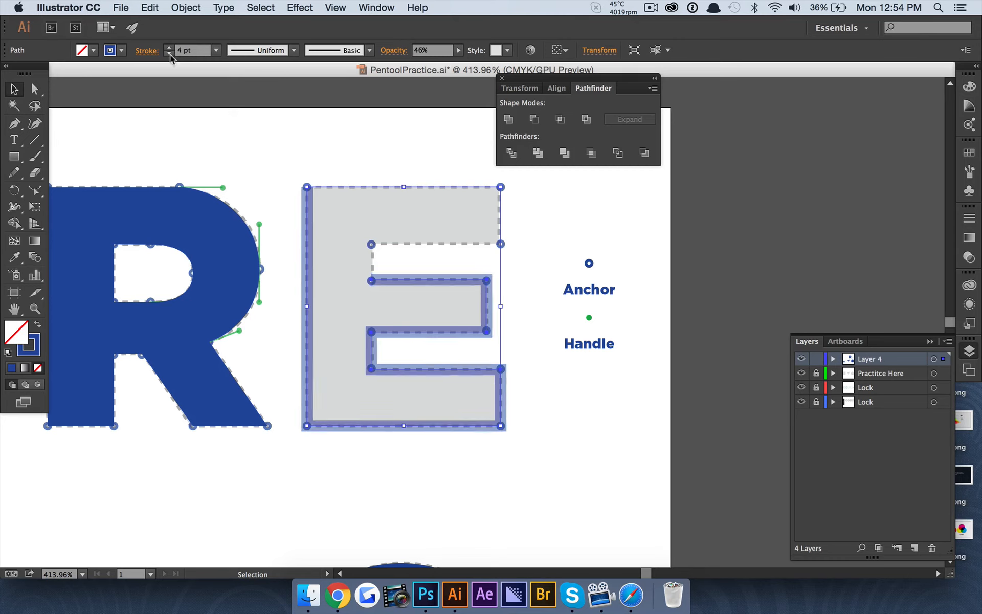
pyautogui.click(14, 124)
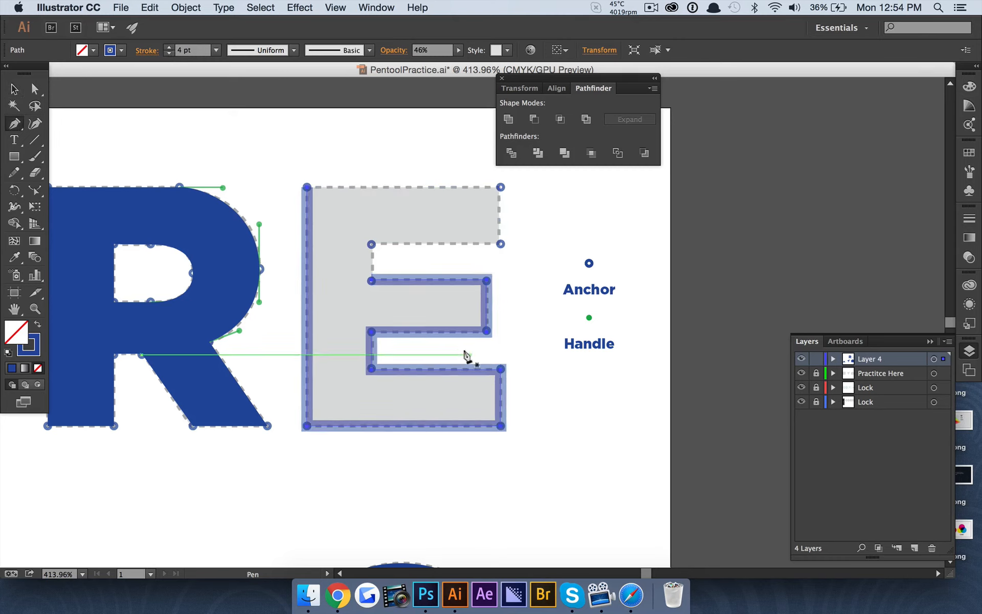
pyautogui.click(372, 280)
pyautogui.keyDown('shift'); pyautogui.click(372, 244); pyautogui.keyUp('shift')
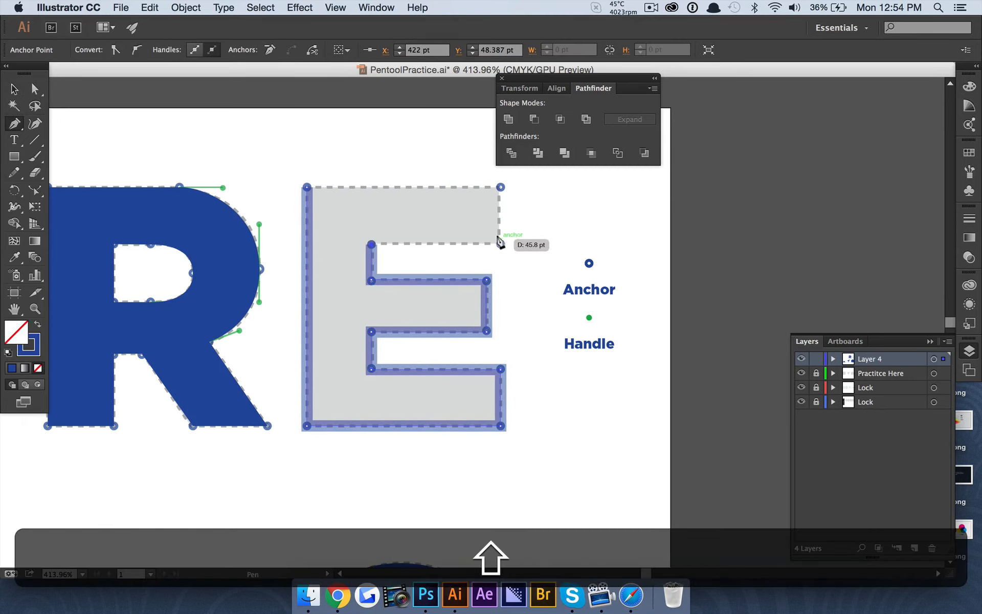
pyautogui.click(501, 244)
pyautogui.click(500, 188)
pyautogui.click(307, 187)
# Swap back to a solid blue fill, set the E to 100% opacity, and zoom to the C
pyautogui.press('v')
pyautogui.click(287, 130)
pyautogui.press('super+a')
pyautogui.click(37, 324)
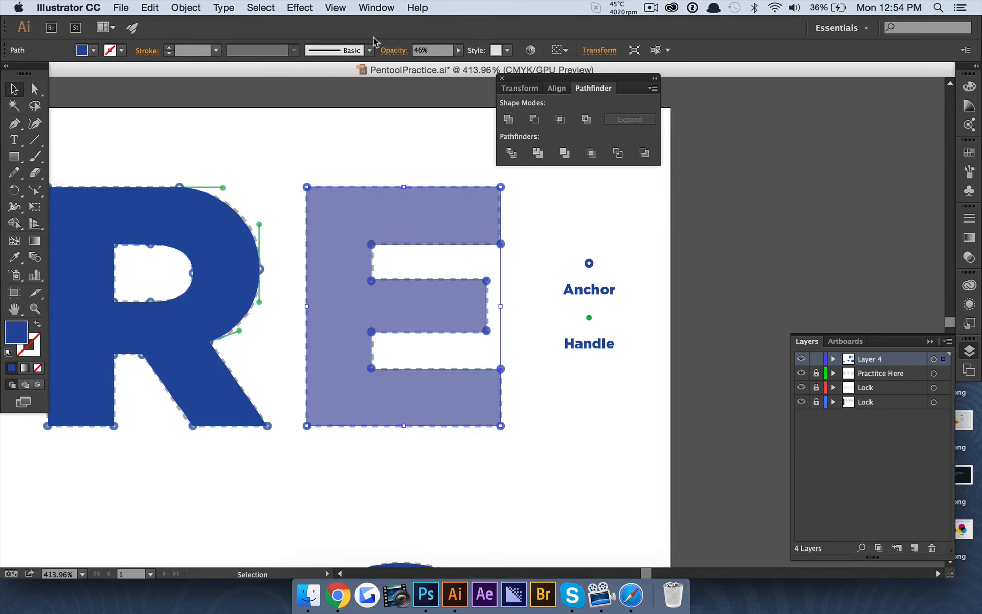
pyautogui.click(460, 50)
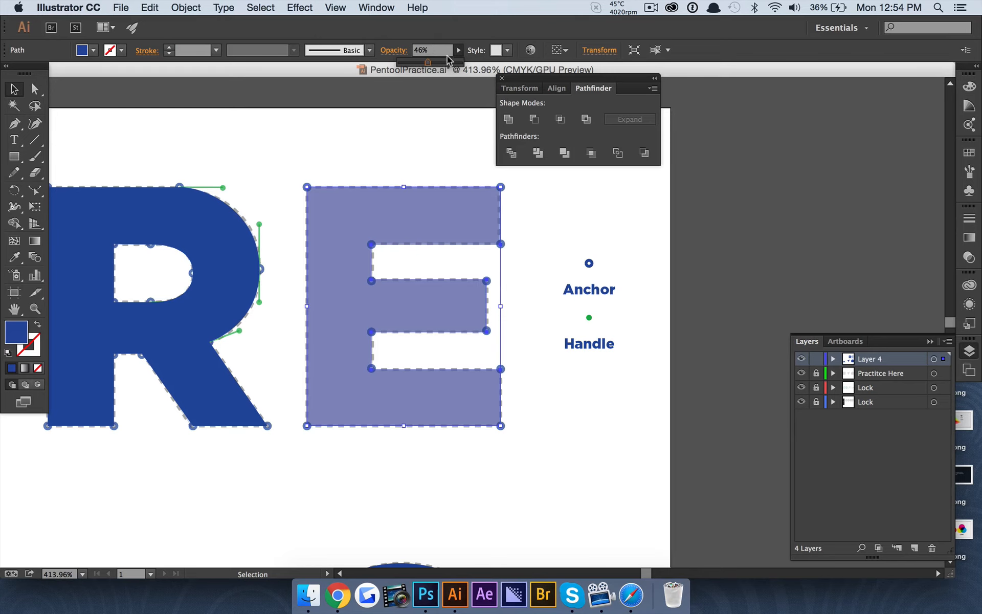
pyautogui.click(422, 118)
pyautogui.scroll(-3, 380, 198)
pyautogui.scroll(2, 380, 198)
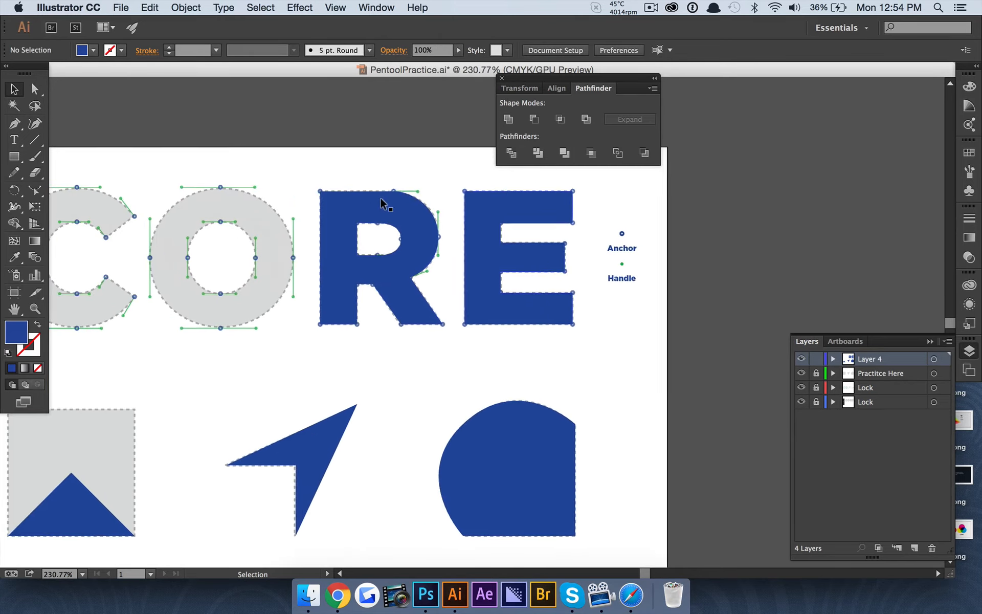
pyautogui.hscroll(-5, 574, 283)
pyautogui.scroll(2, 575, 283)
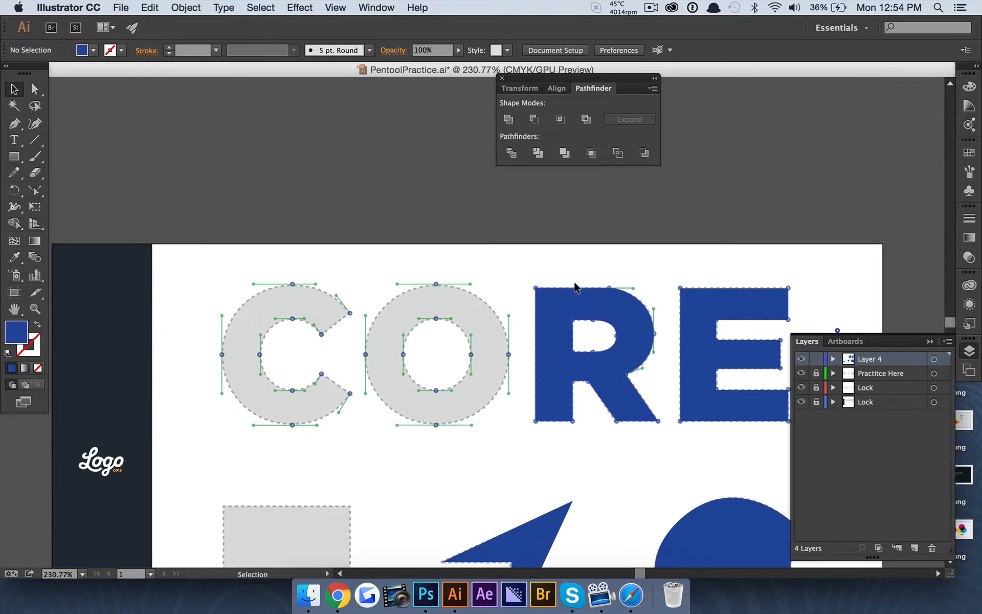
pyautogui.scroll(3, 429, 359)
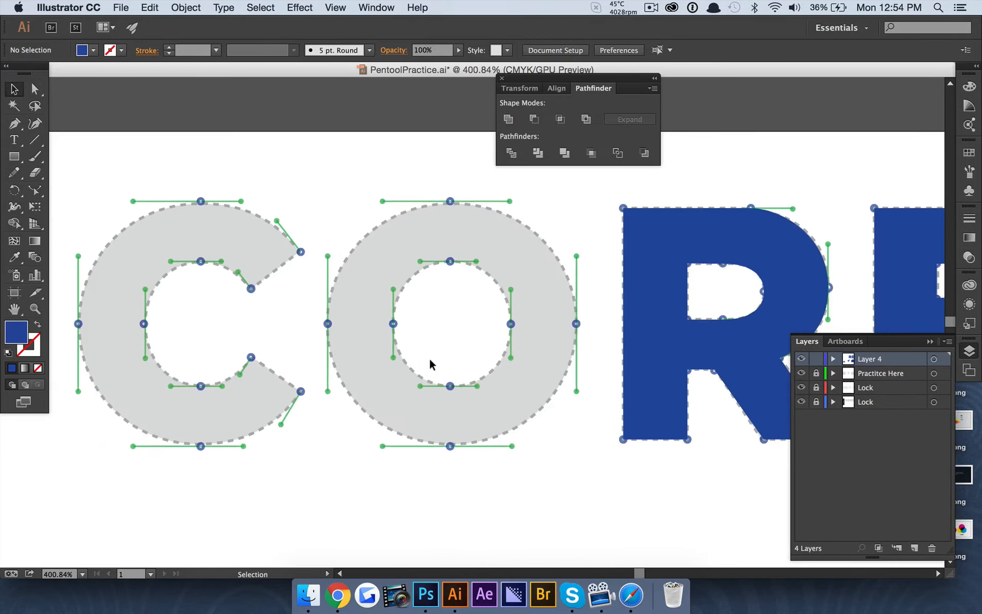
pyautogui.scroll(1, 429, 357)
pyautogui.hscroll(-1, 429, 357)
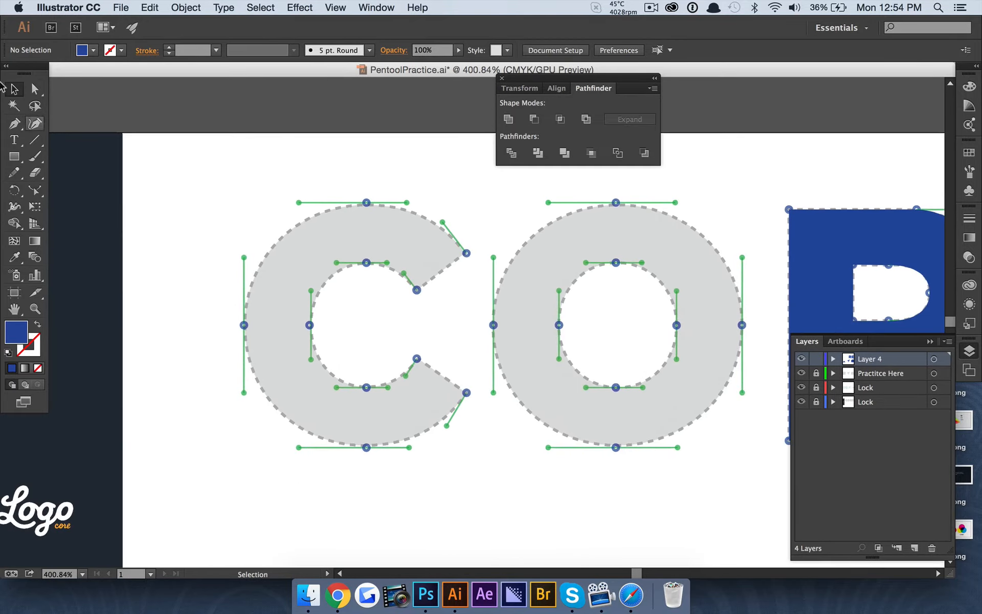
pyautogui.click(10, 128)
pyautogui.scroll(2, 409, 294)
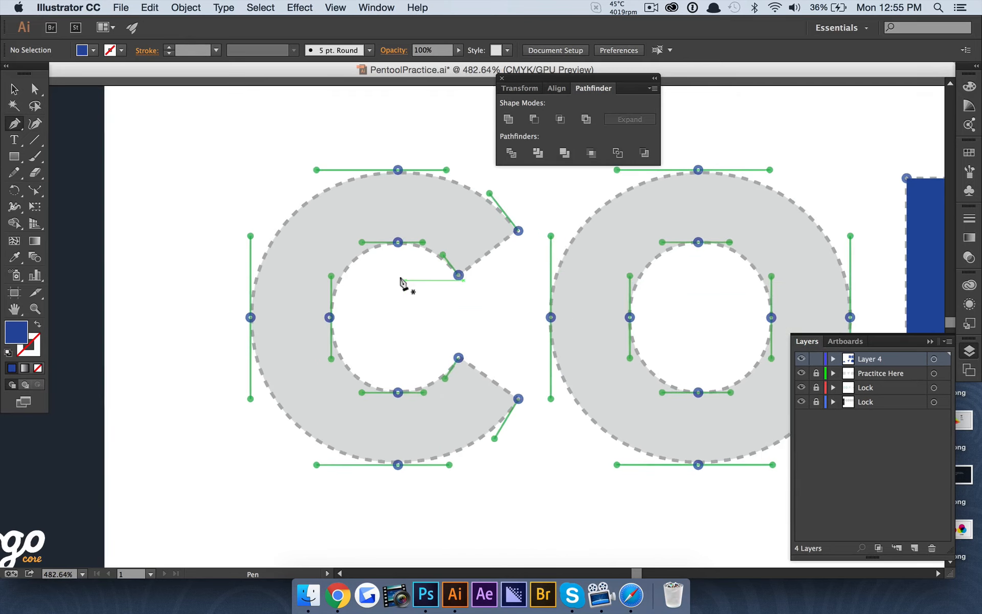
# Start at the C's lower-right anchor and curve the path through the bottom to the leftmost point
pyautogui.click(518, 398)
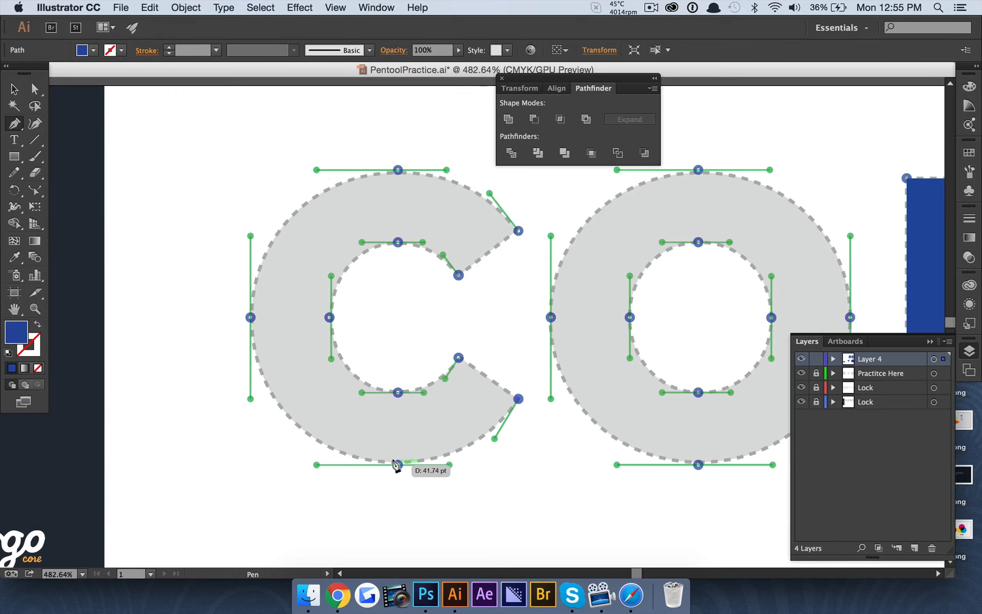
pyautogui.moveTo(426, 492); pyautogui.dragTo(381, 465)
pyautogui.hotkey('ctrl', 'z')
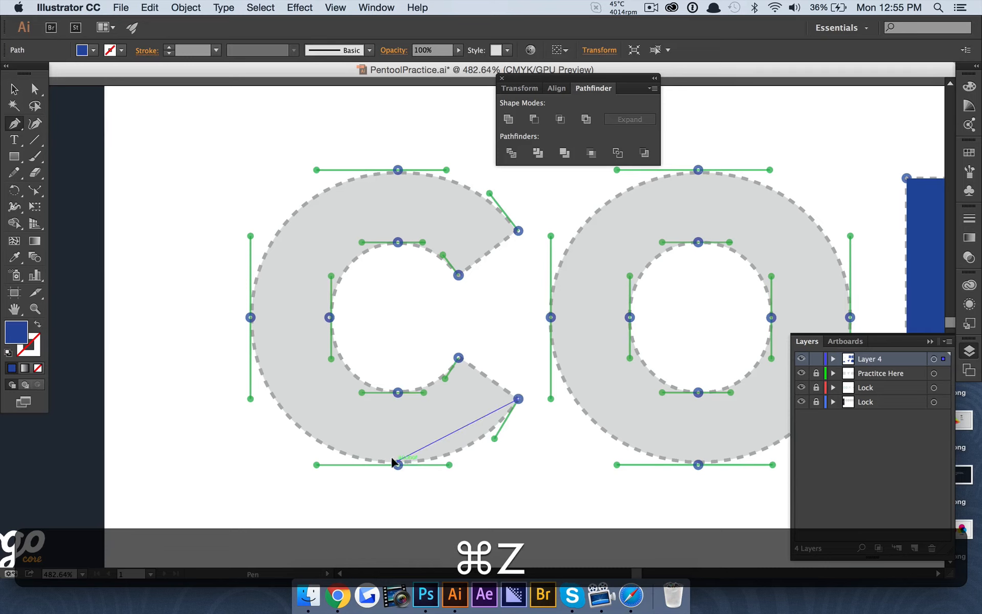
pyautogui.hotkey('ctrl', 'z')
pyautogui.moveTo(398, 464); pyautogui.dragTo(342, 456)
pyautogui.click(35, 88)
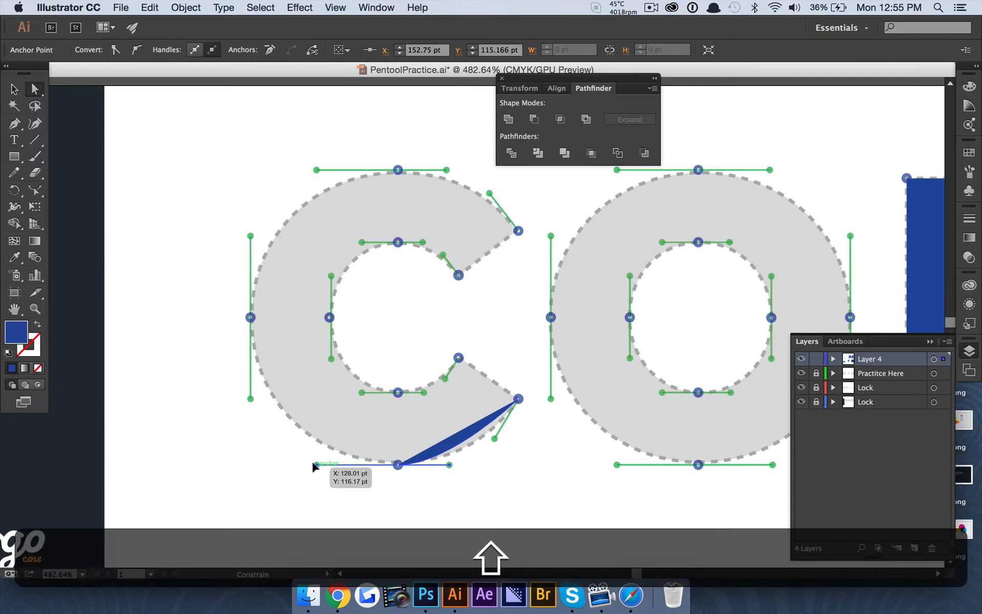
pyautogui.press('p')
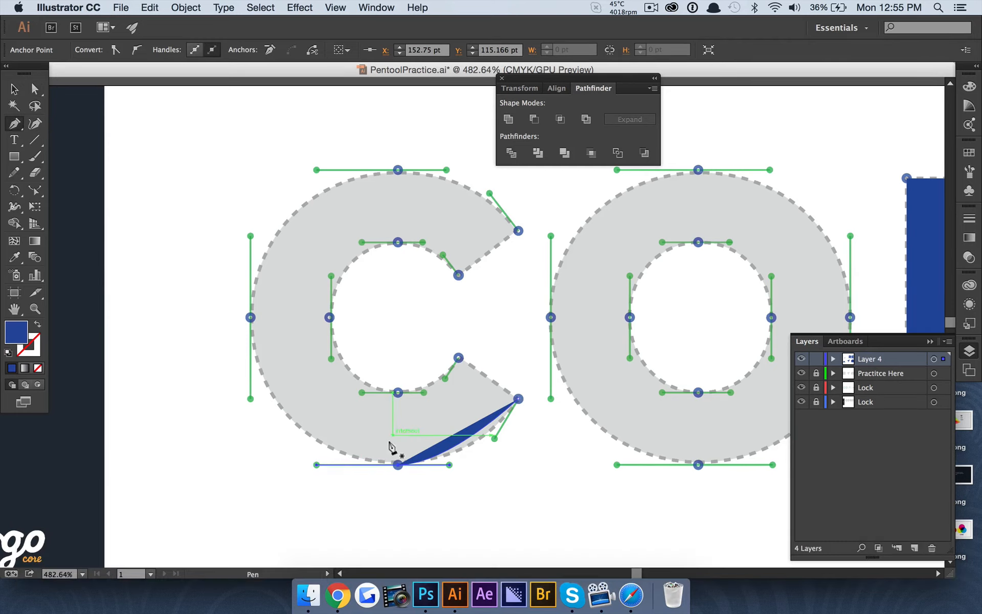
pyautogui.click(398, 464)
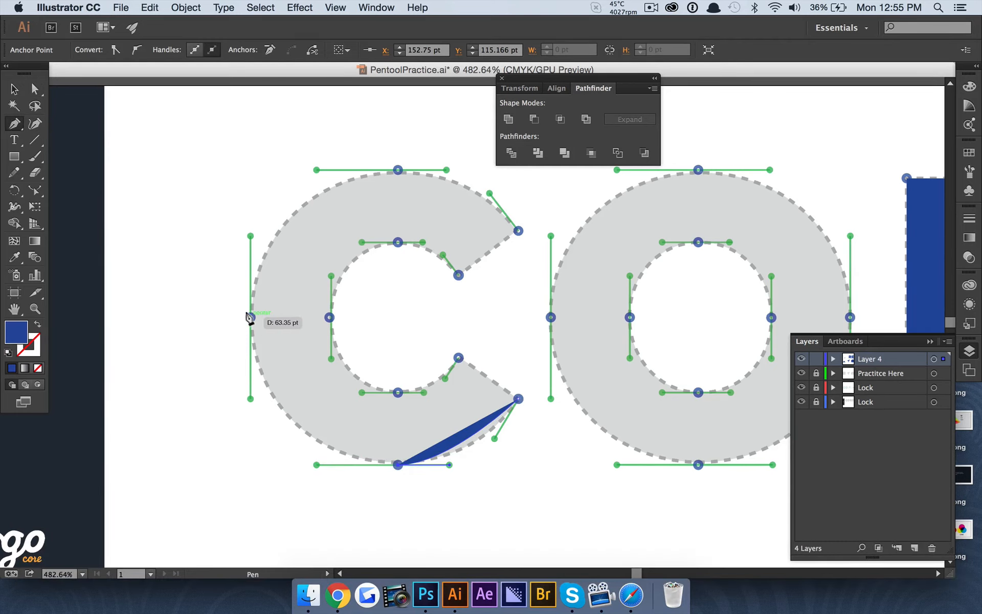
pyautogui.moveTo(250, 317)
pyautogui.mouseDown()
pyautogui.moveTo(227, 171)
pyautogui.moveTo(250, 236)
pyautogui.mouseUp()
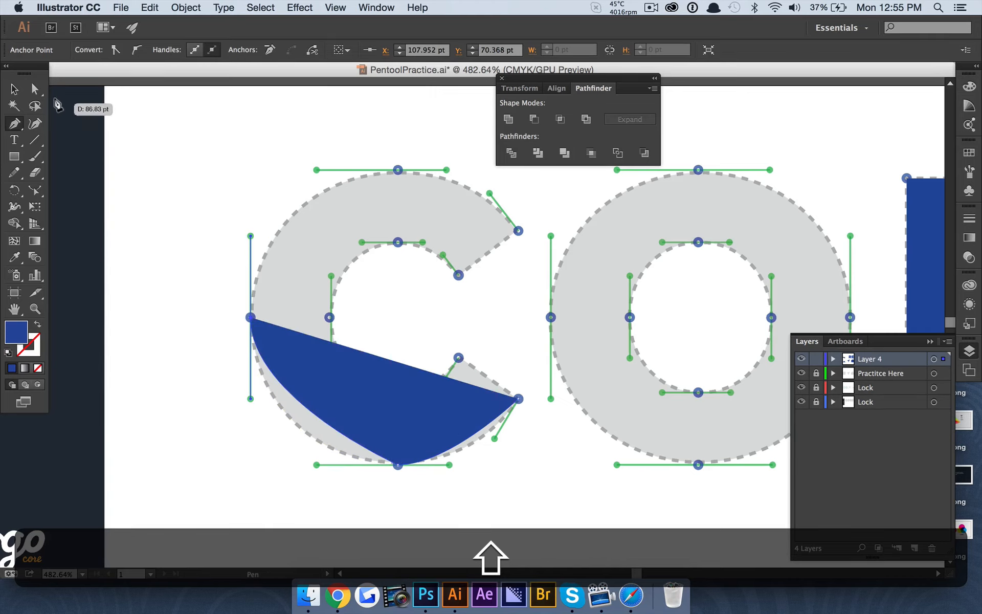
pyautogui.press('a')
pyautogui.click(386, 466)
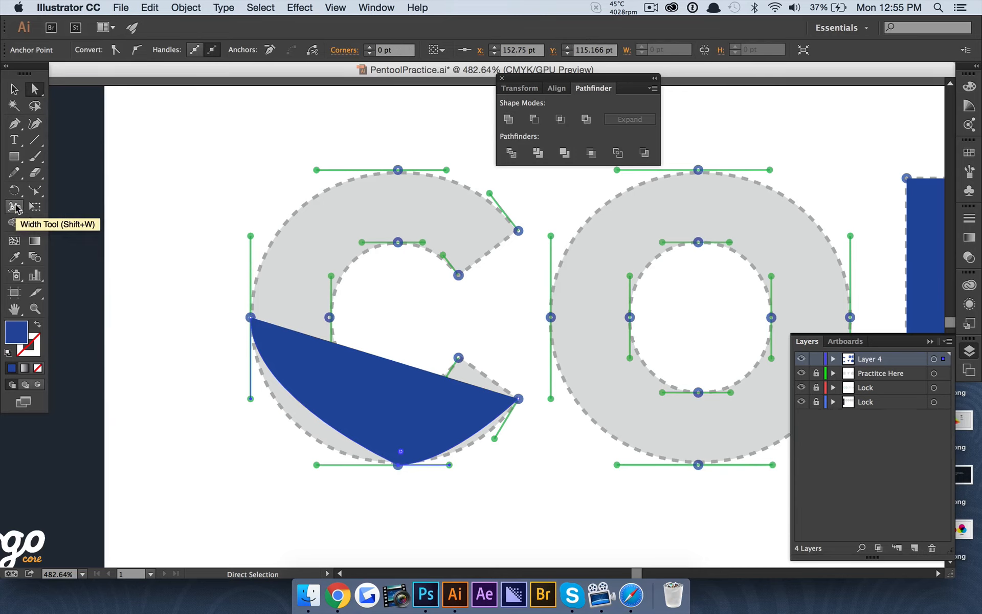
# Pull symmetric handles from the bottom anchor and adjust them to fit the C's curve
pyautogui.moveTo(14, 124); pyautogui.dragTo(61, 173)
pyautogui.moveTo(397, 465); pyautogui.dragTo(313, 466)
pyautogui.press('a')
pyautogui.moveTo(450, 465); pyautogui.dragTo(449, 465)
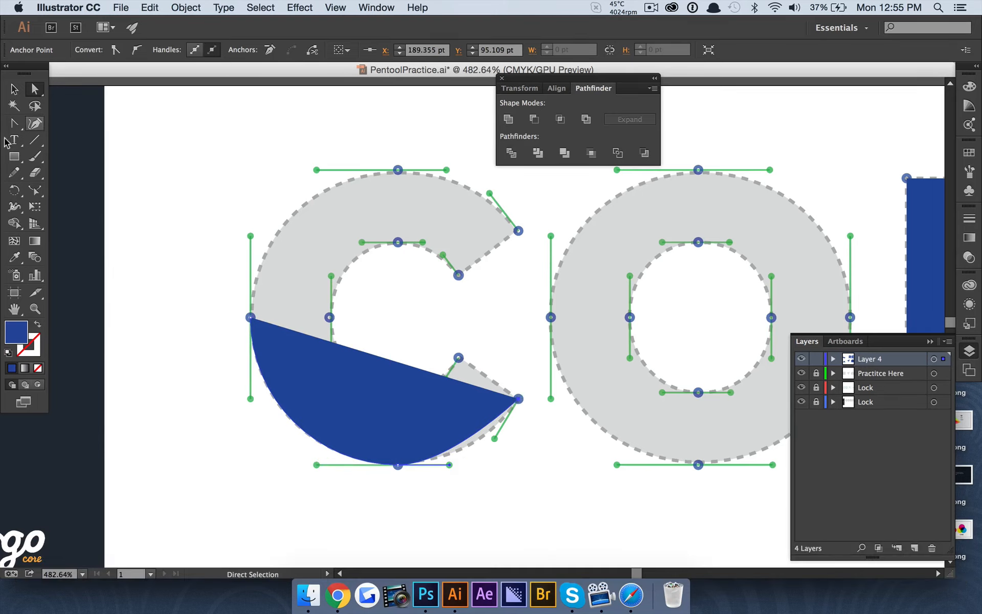
# Reshape the curve at the C's lower tip so it follows the outer edge
pyautogui.click(15, 123)
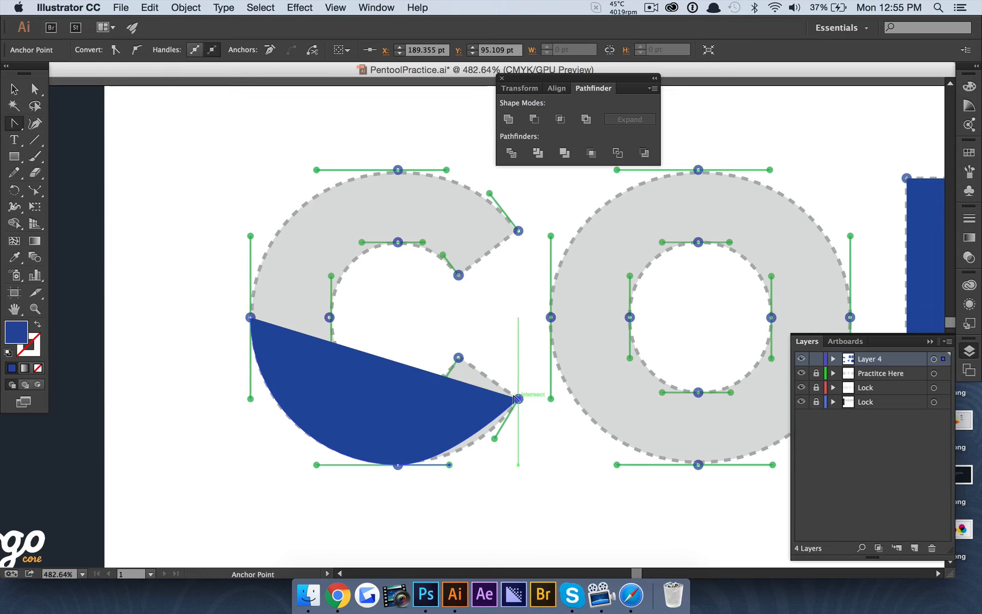
pyautogui.moveTo(533, 362); pyautogui.dragTo(532, 362)
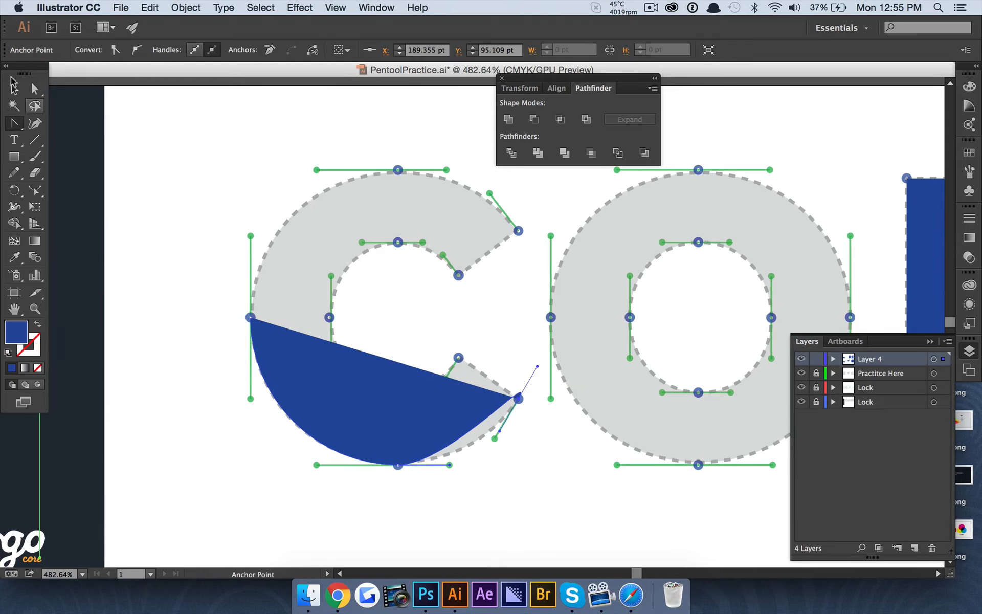
pyautogui.click(35, 88)
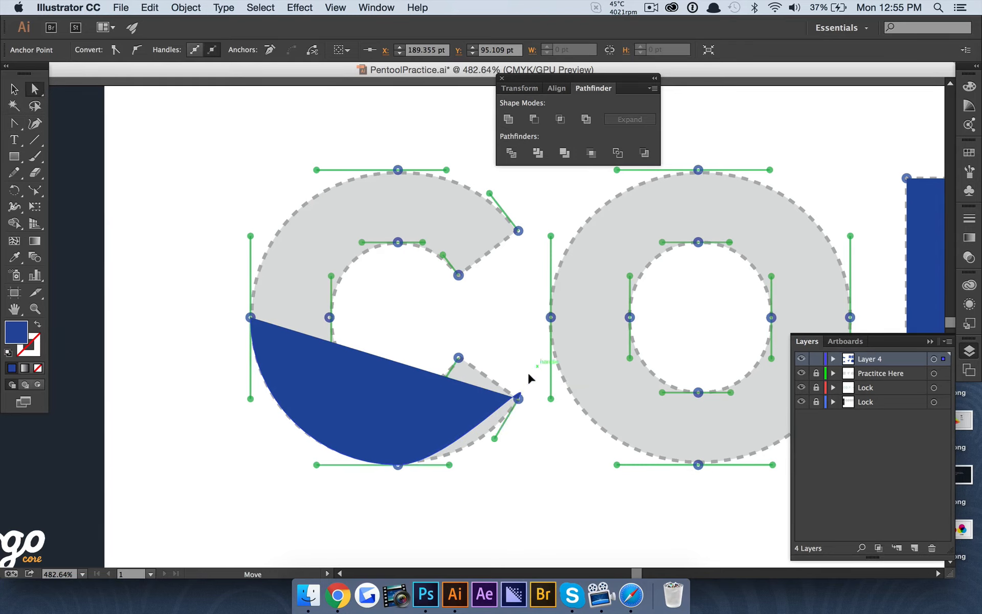
pyautogui.moveTo(490, 437); pyautogui.dragTo(493, 438)
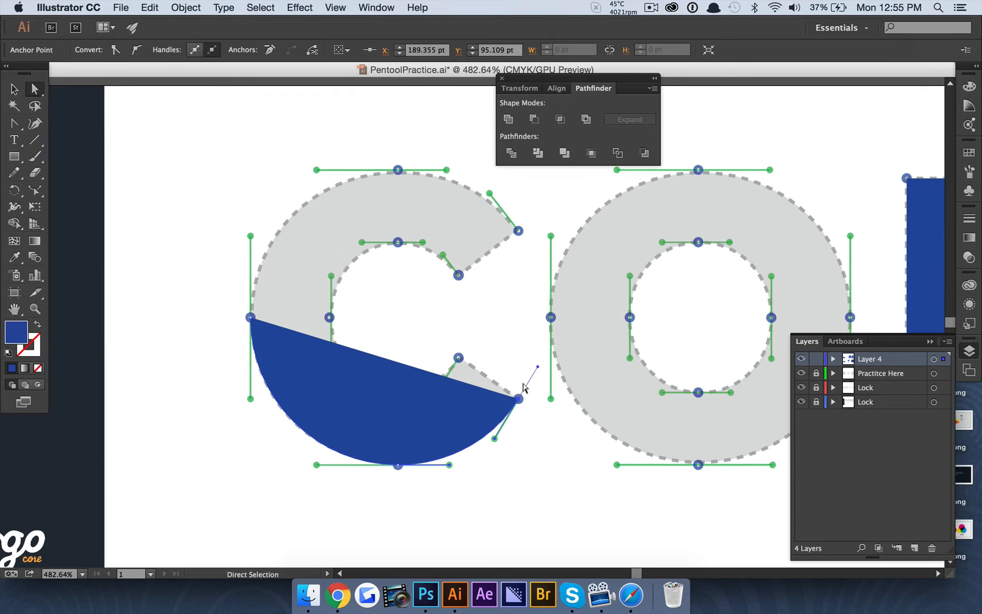
pyautogui.press('alt')
pyautogui.moveTo(529, 361); pyautogui.dragTo(458, 357)
pyautogui.press('super+shift+z')
pyautogui.press('alt')
pyautogui.moveTo(16, 125); pyautogui.dragTo(56, 129)
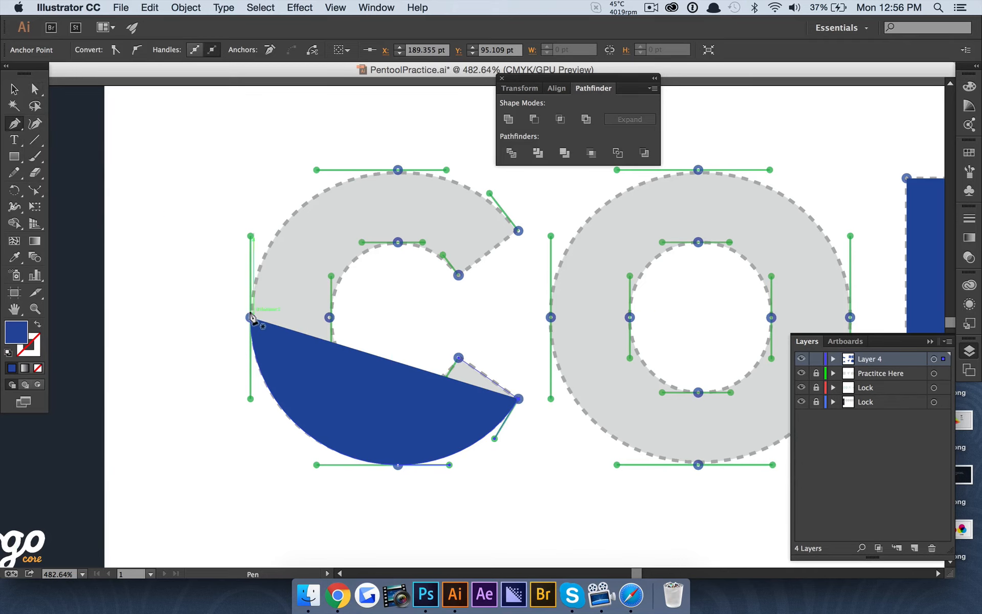
# Extend the blue shape over the C's top to its upper tip with a sharp corner, then close the path
pyautogui.scroll(5, 247, 318)
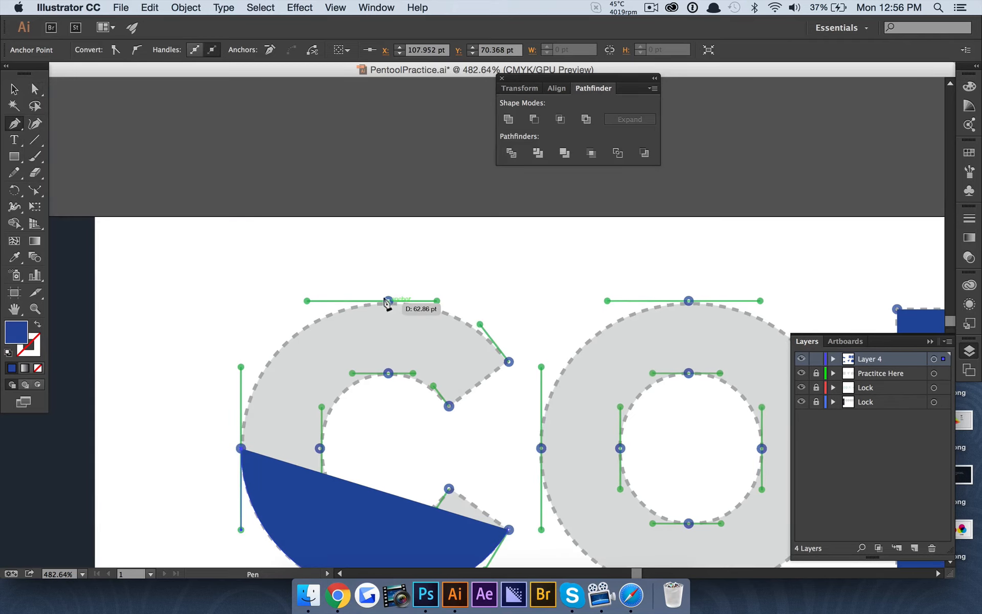
pyautogui.moveTo(389, 301); pyautogui.dragTo(437, 293)
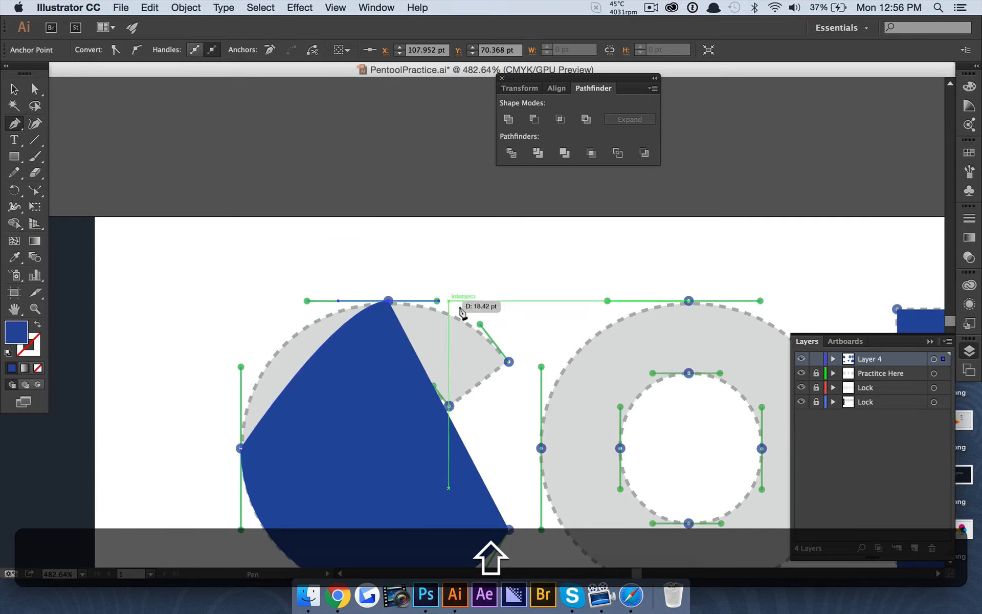
pyautogui.moveTo(508, 362); pyautogui.dragTo(520, 384)
pyautogui.press('alt')
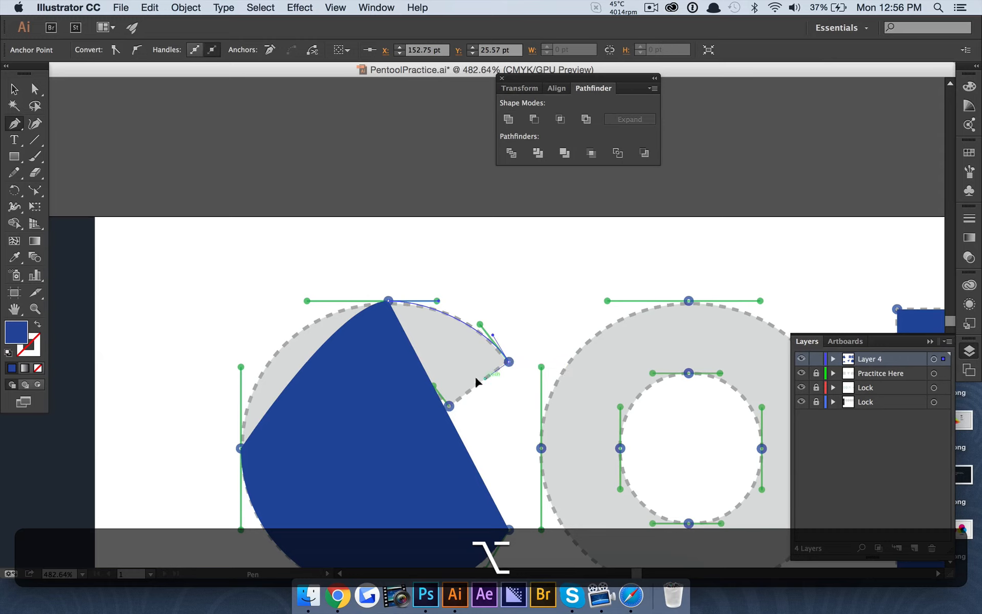
pyautogui.click(448, 404)
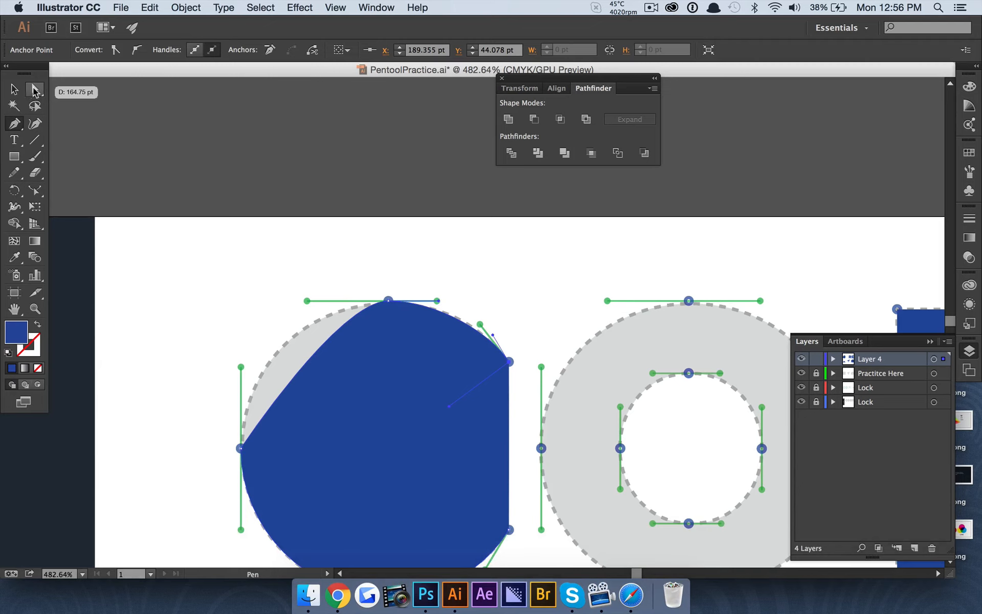
pyautogui.click(35, 91)
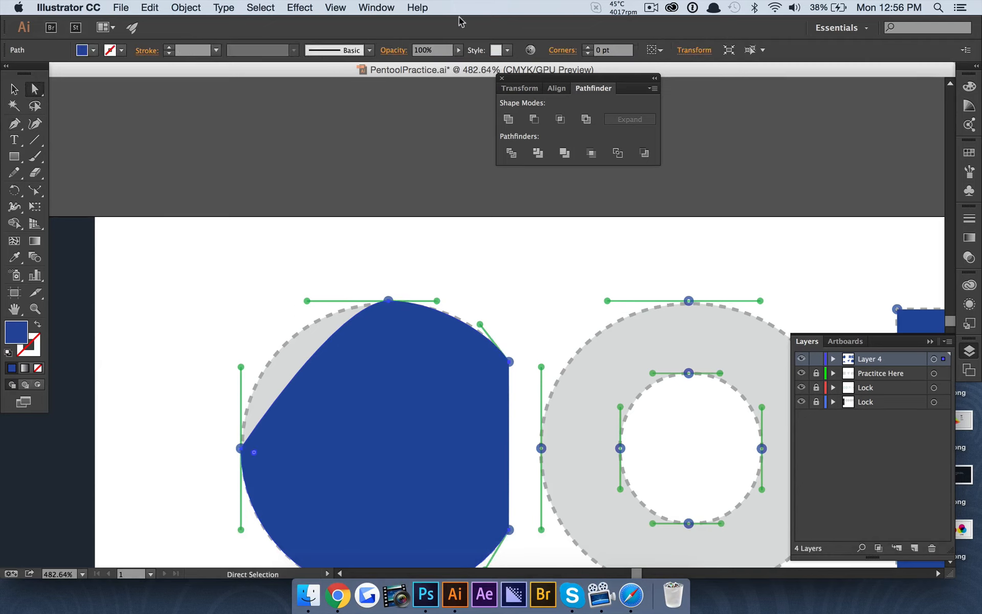
# Lower the shape's opacity to 45% and convert its left corner anchor into a smooth curve
pyautogui.click(458, 50)
pyautogui.moveTo(460, 62); pyautogui.dragTo(427, 62)
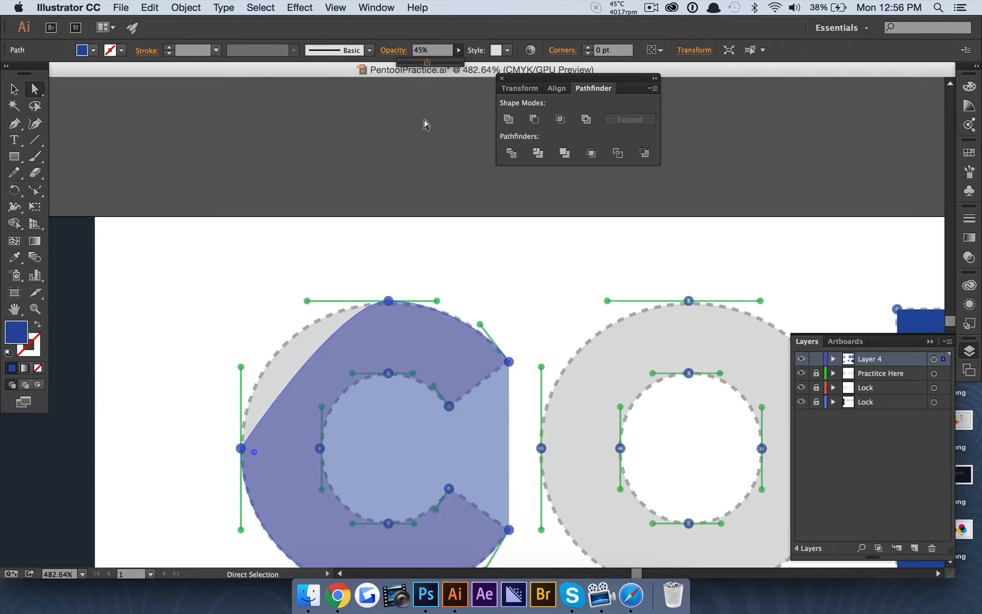
pyautogui.moveTo(14, 123); pyautogui.dragTo(61, 173)
pyautogui.moveTo(241, 448); pyautogui.dragTo(241, 348)
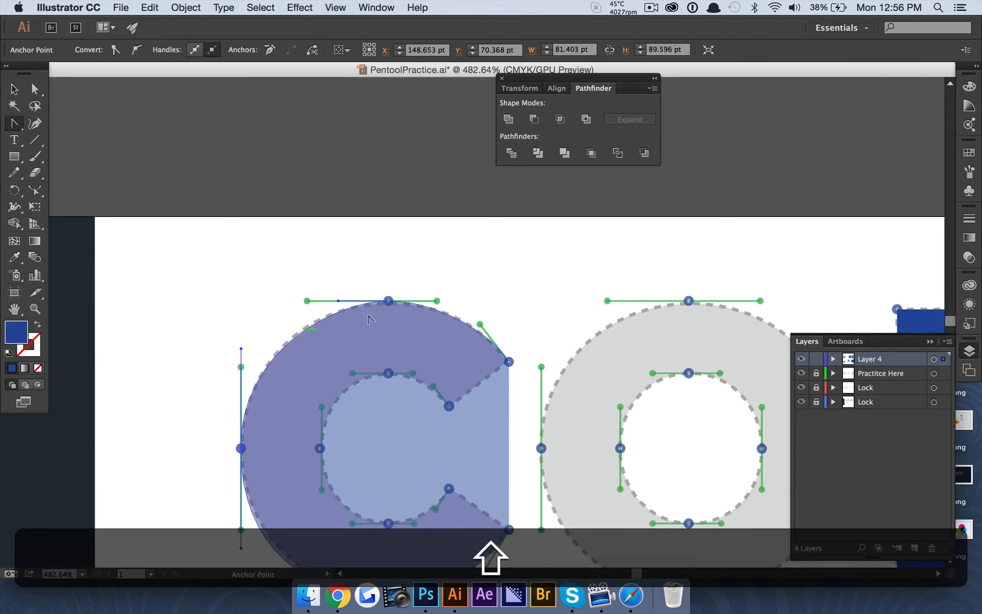
# Continue the path from the upper tip to trace the C's inner curve, notch to notch
pyautogui.click(13, 123)
pyautogui.click(66, 125)
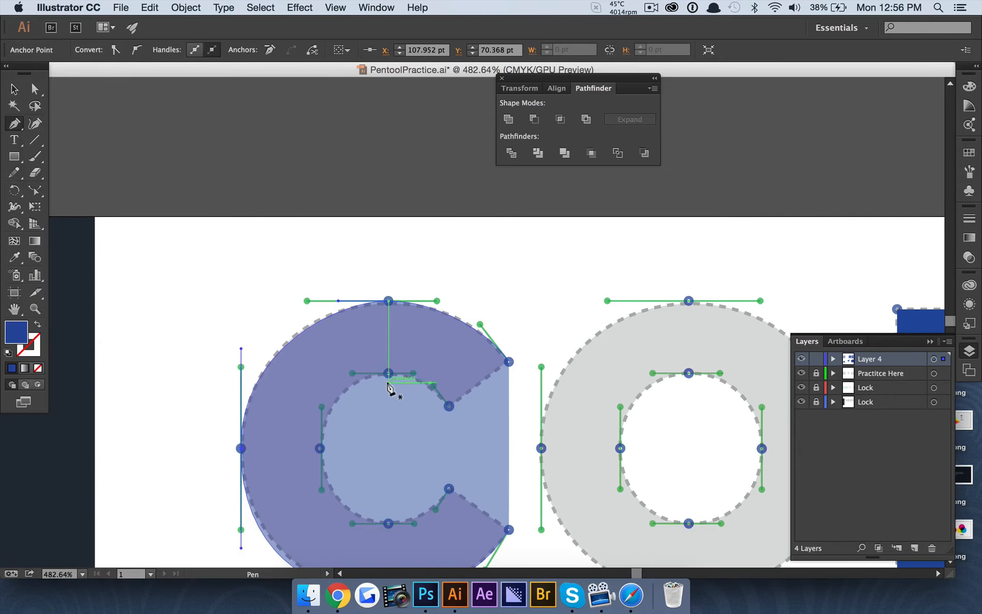
pyautogui.click(509, 362)
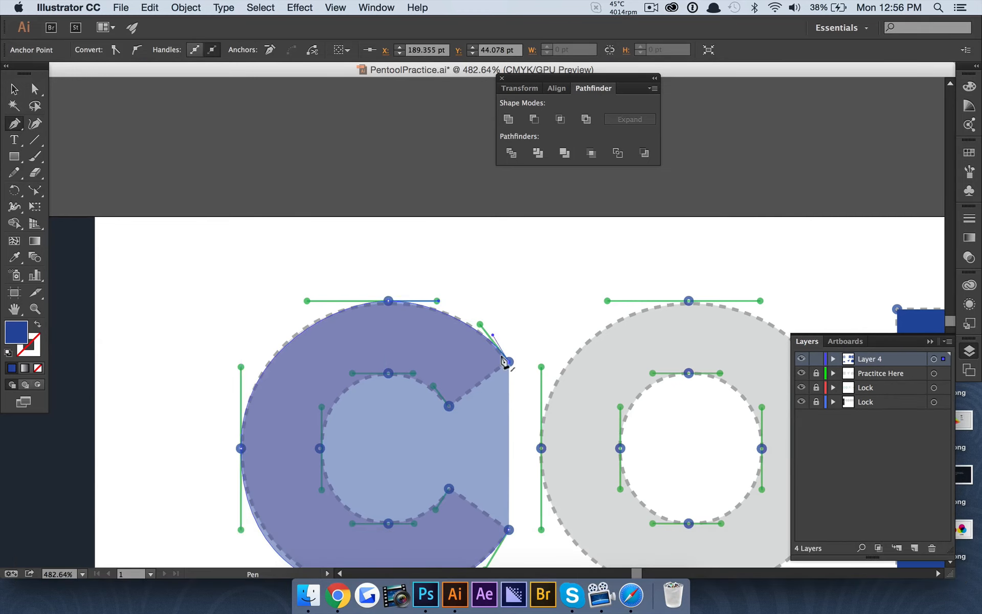
pyautogui.click(449, 406)
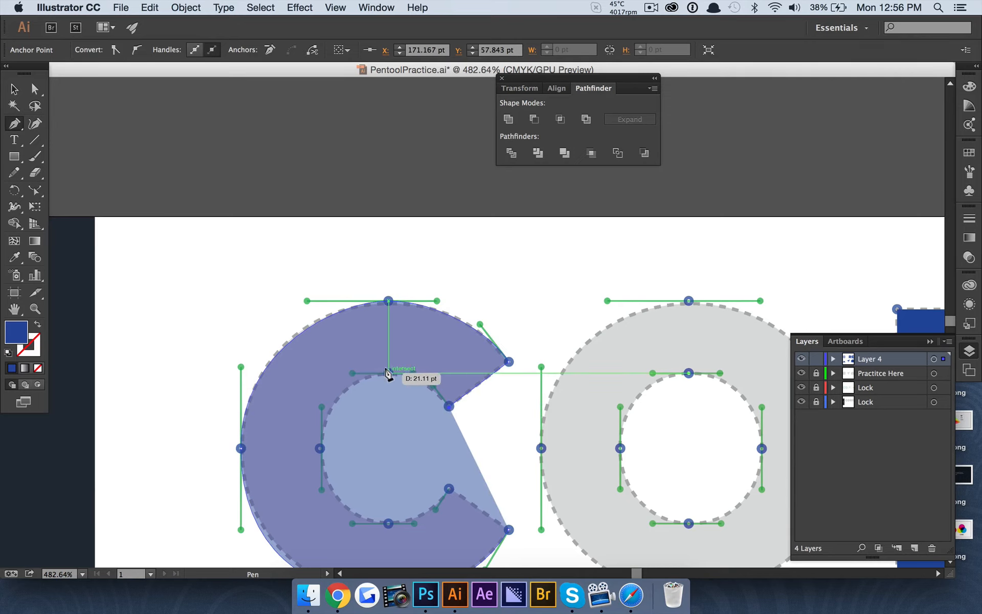
pyautogui.moveTo(389, 374); pyautogui.dragTo(344, 364)
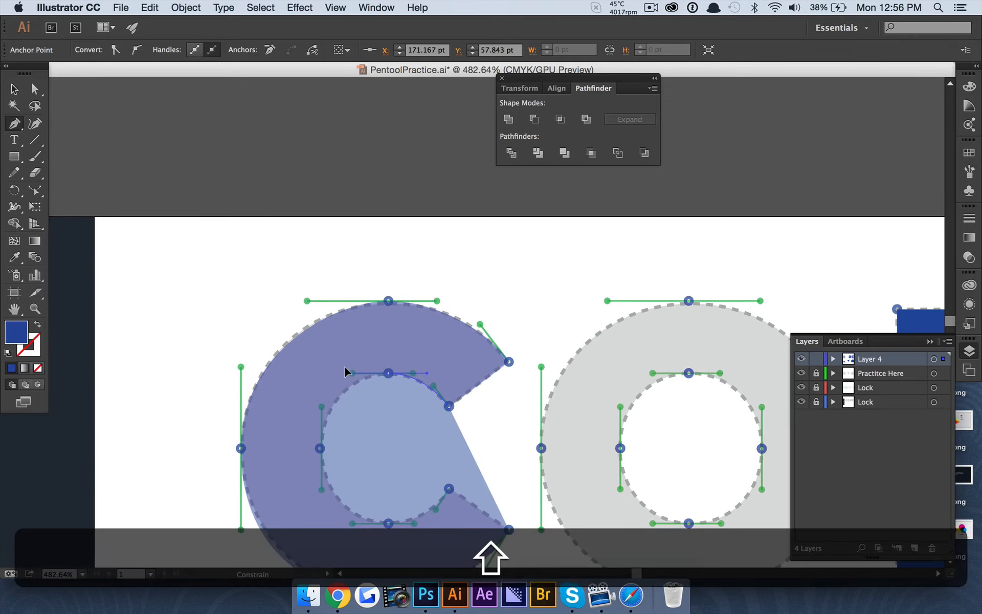
pyautogui.moveTo(319, 447); pyautogui.dragTo(317, 478)
pyautogui.moveTo(387, 524); pyautogui.dragTo(431, 523)
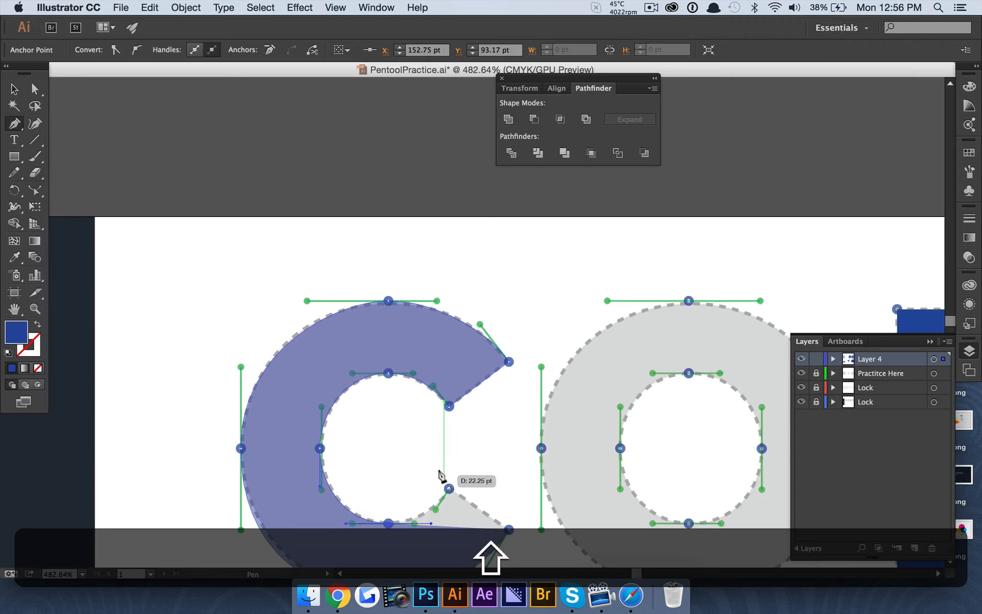
pyautogui.click(447, 488)
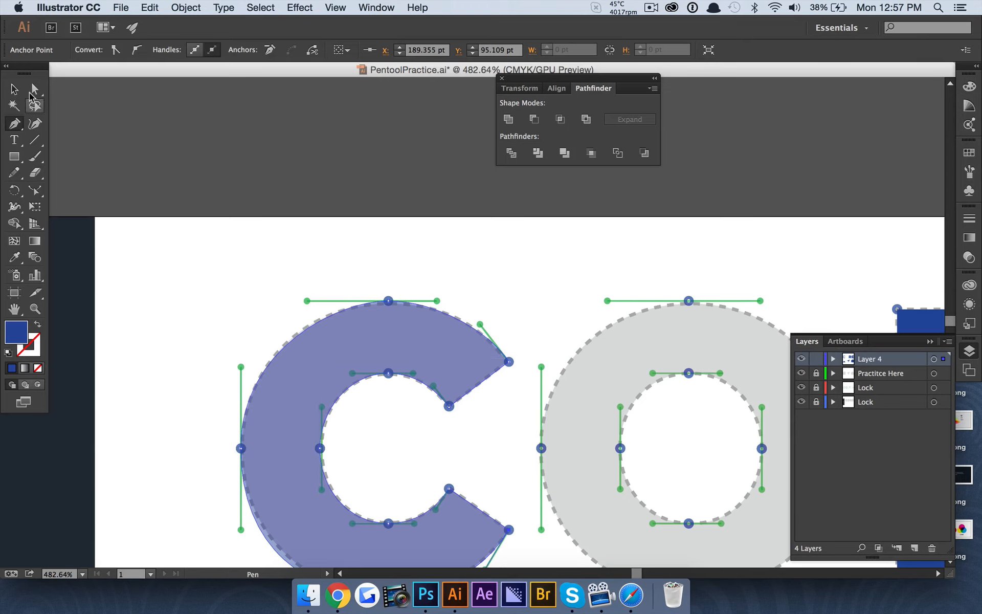
pyautogui.click(14, 89)
# Finish the path, set the C's opacity back to 100%, and deselect it
pyautogui.press('super+shift+a')
pyautogui.click(321, 319)
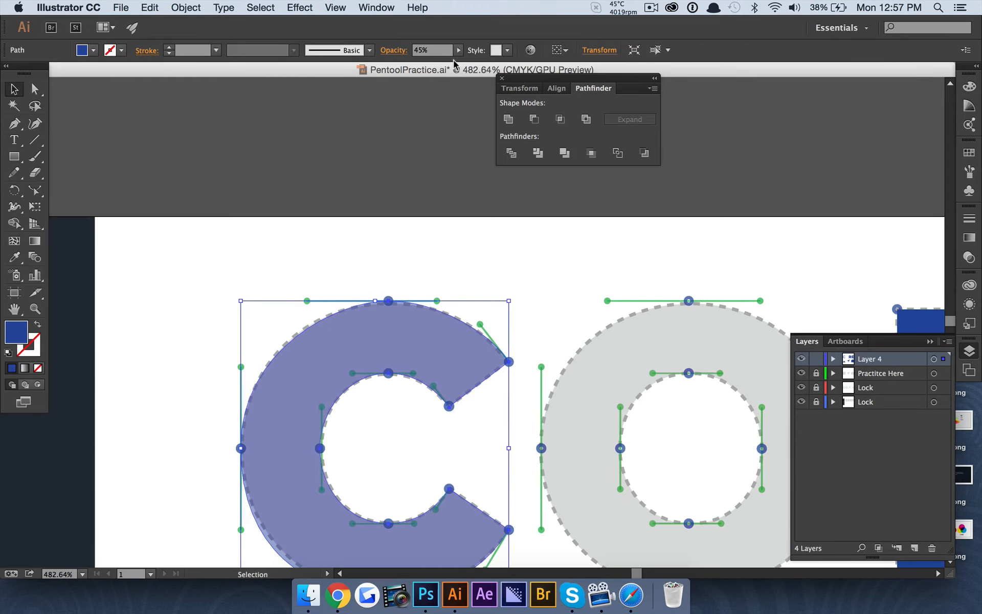
pyautogui.click(463, 50)
pyautogui.moveTo(442, 64); pyautogui.dragTo(505, 77)
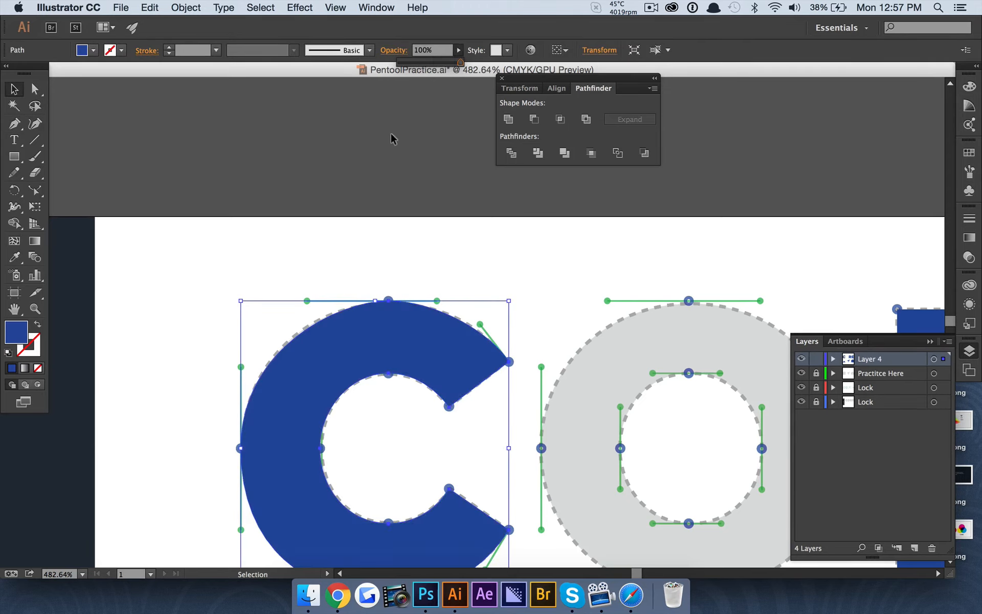
pyautogui.click(391, 131)
# With the Pen tool active, navigate the view to see the whole artboard
pyautogui.hscroll(1, 391, 131)
pyautogui.hscroll(5, 390, 205)
pyautogui.scroll(-1, 391, 205)
pyautogui.press('p')
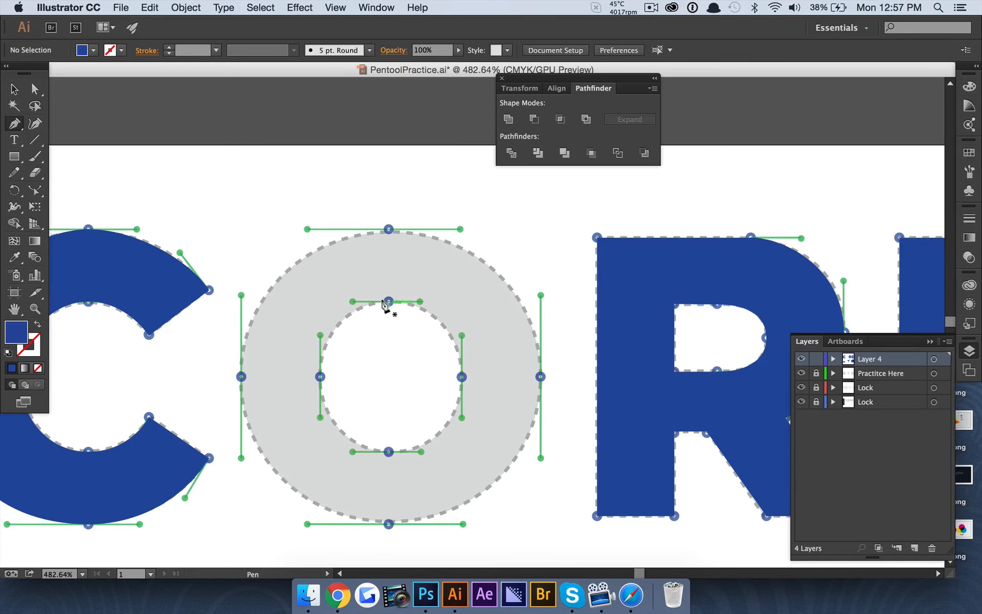
pyautogui.scroll(-2, 386, 306)
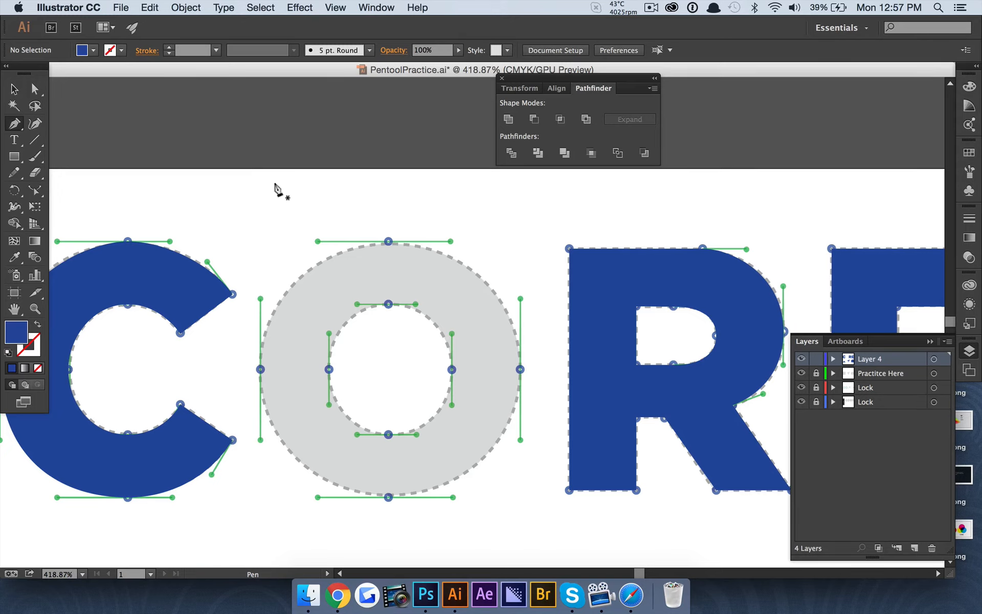
pyautogui.scroll(-3, 390, 248)
pyautogui.scroll(3, 387, 244)
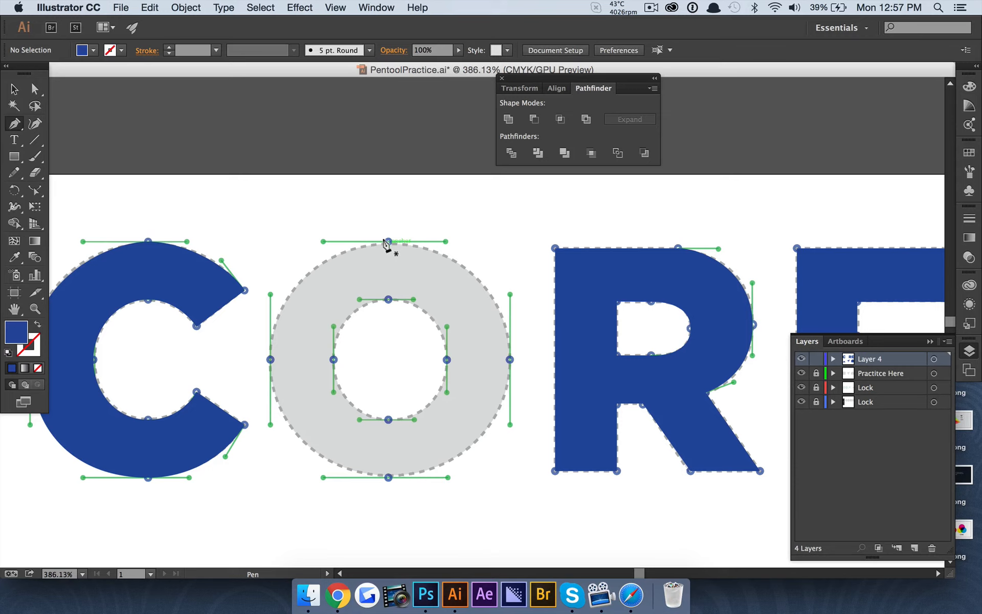
pyautogui.scroll(-5, 386, 245)
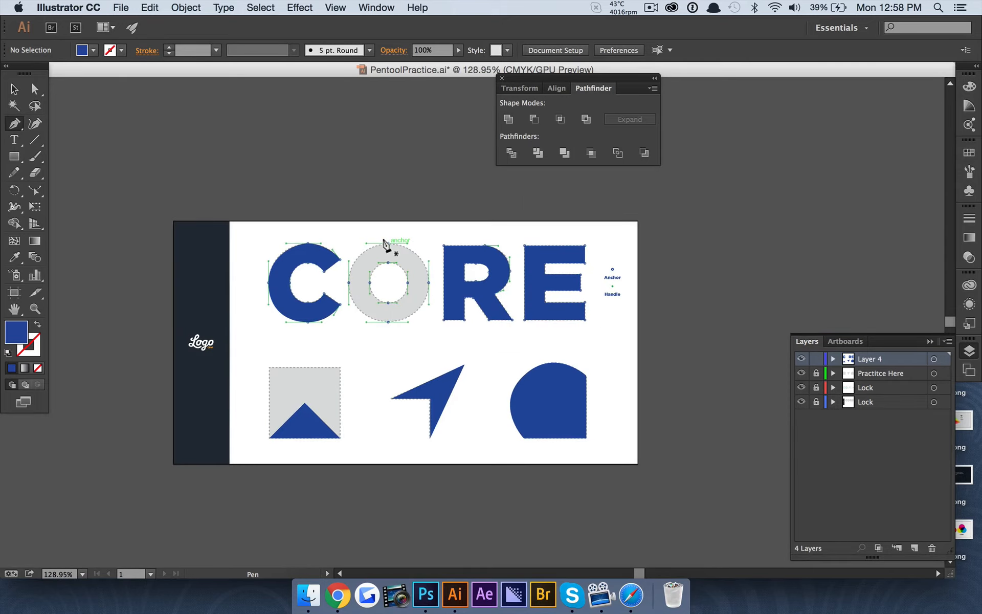
pyautogui.scroll(2, 386, 245)
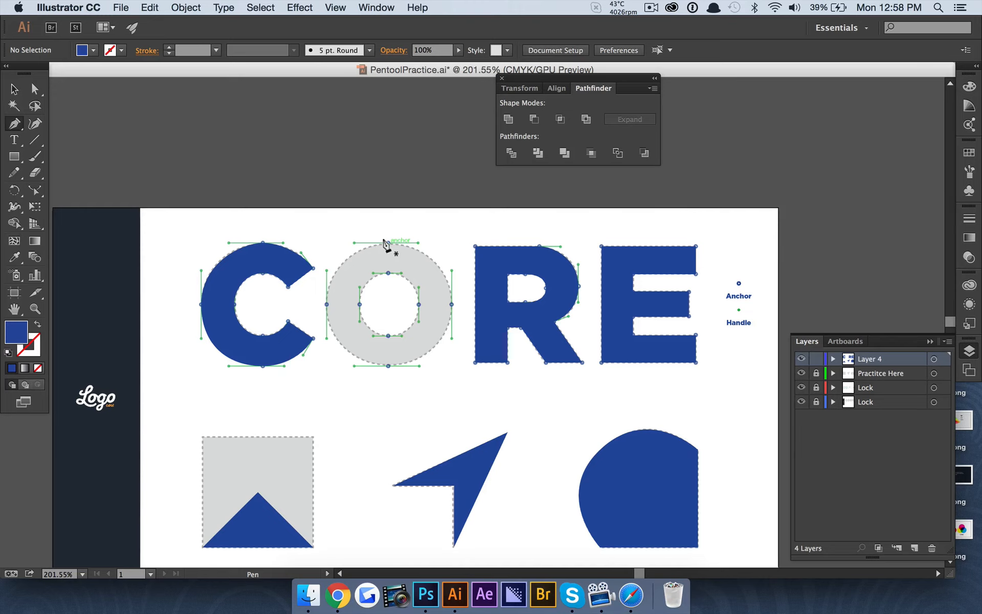
pyautogui.scroll(-2, 386, 244)
pyautogui.hscroll(2, 386, 244)
pyautogui.scroll(2, 386, 244)
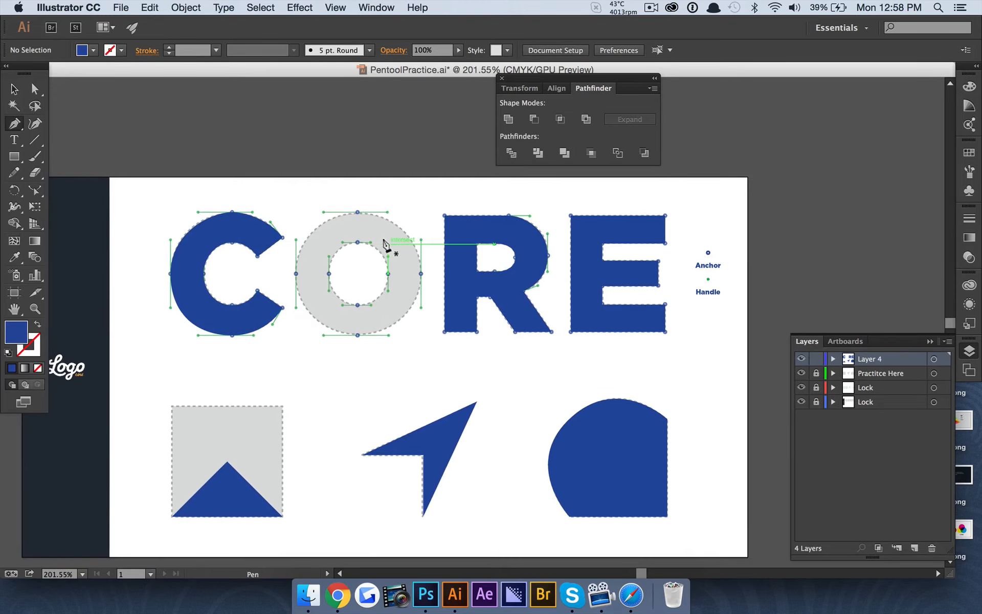